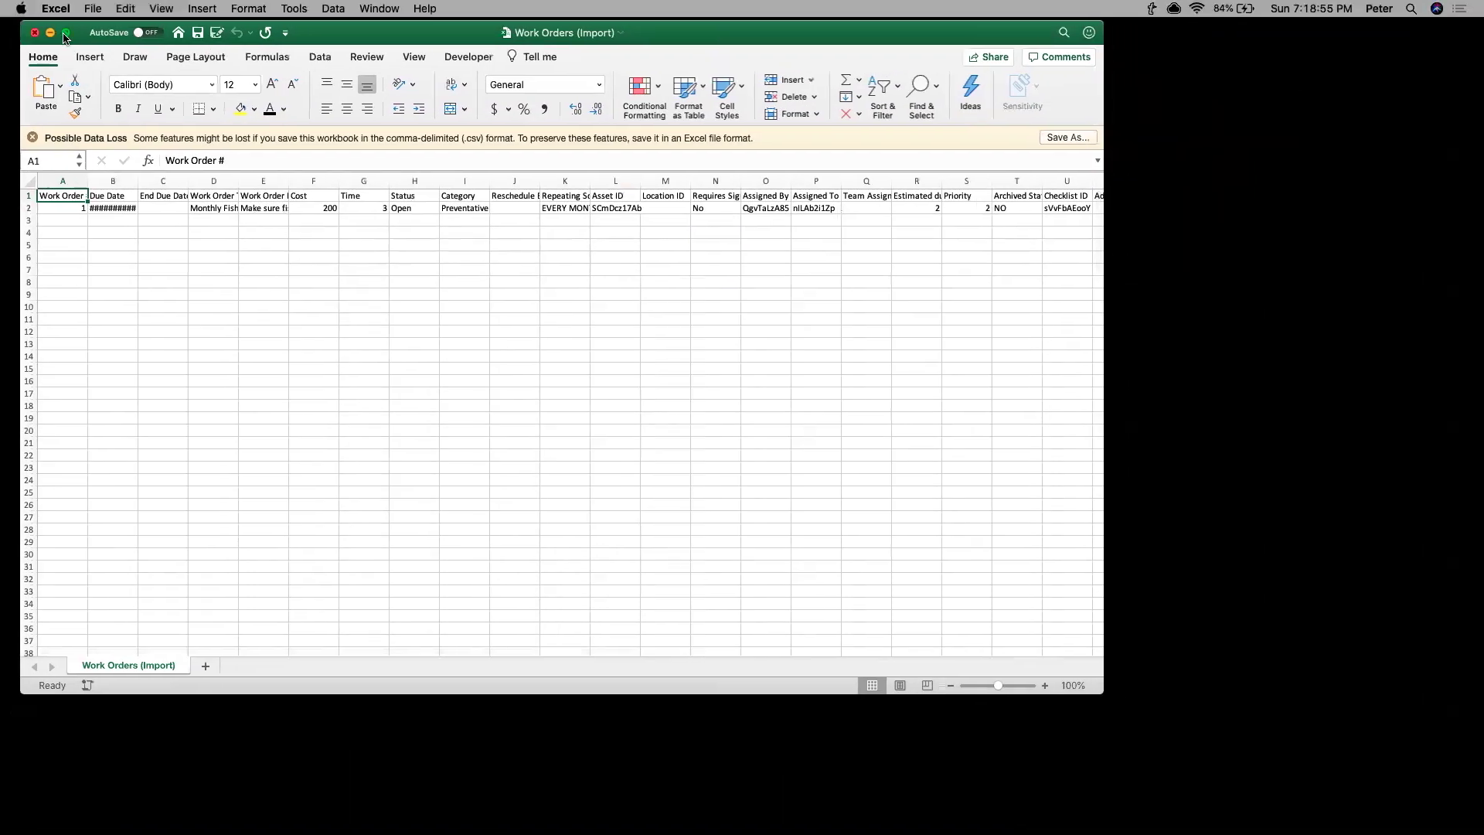
Expand the Work Orders (Import) workbook to full screen and autofit the width of all its columns.
click(66, 33)
click(99, 201)
click(98, 184)
click(99, 202)
double_click(105, 194)
click(15, 201)
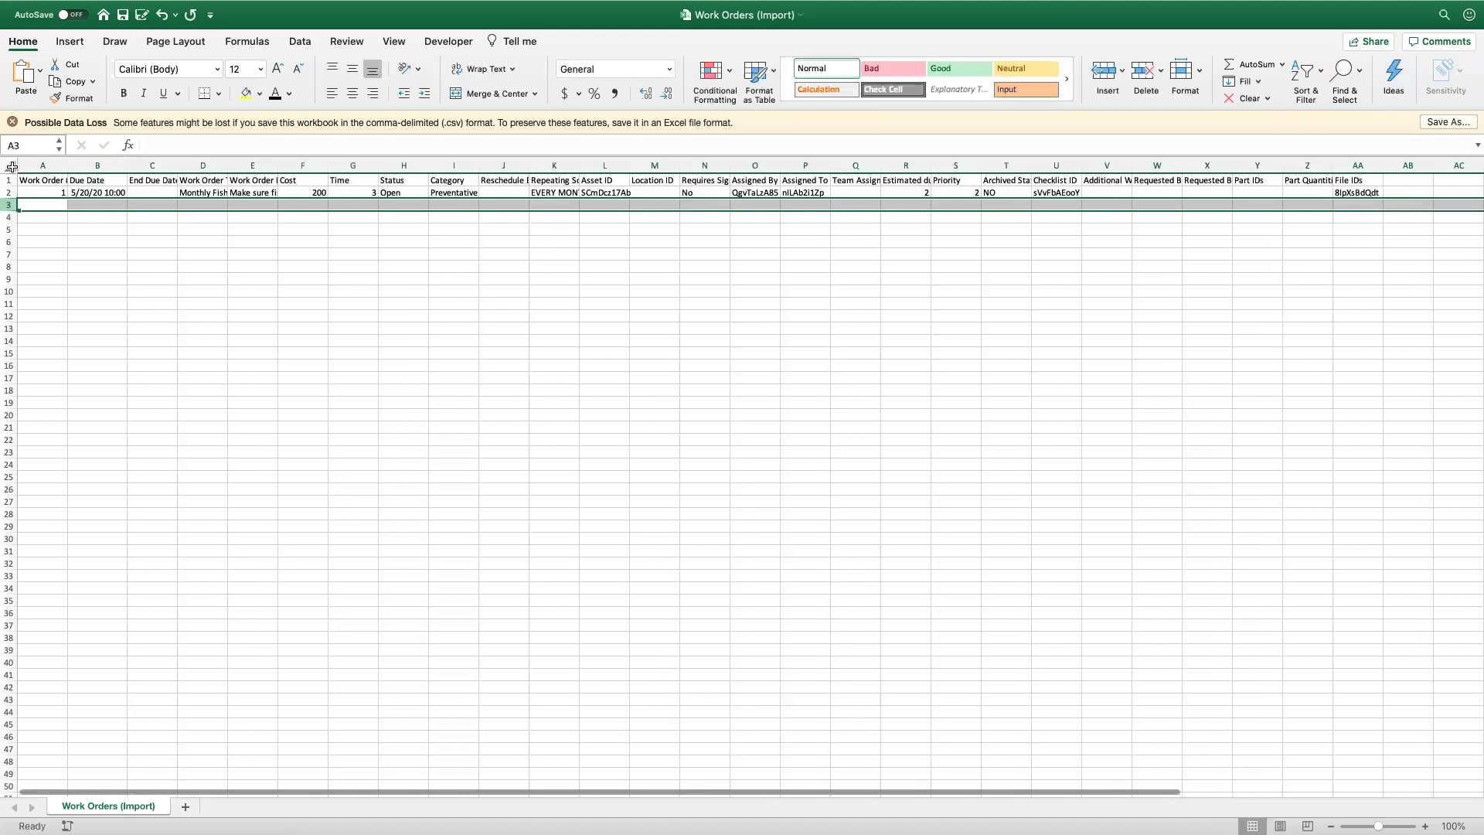
click(8, 166)
click(103, 252)
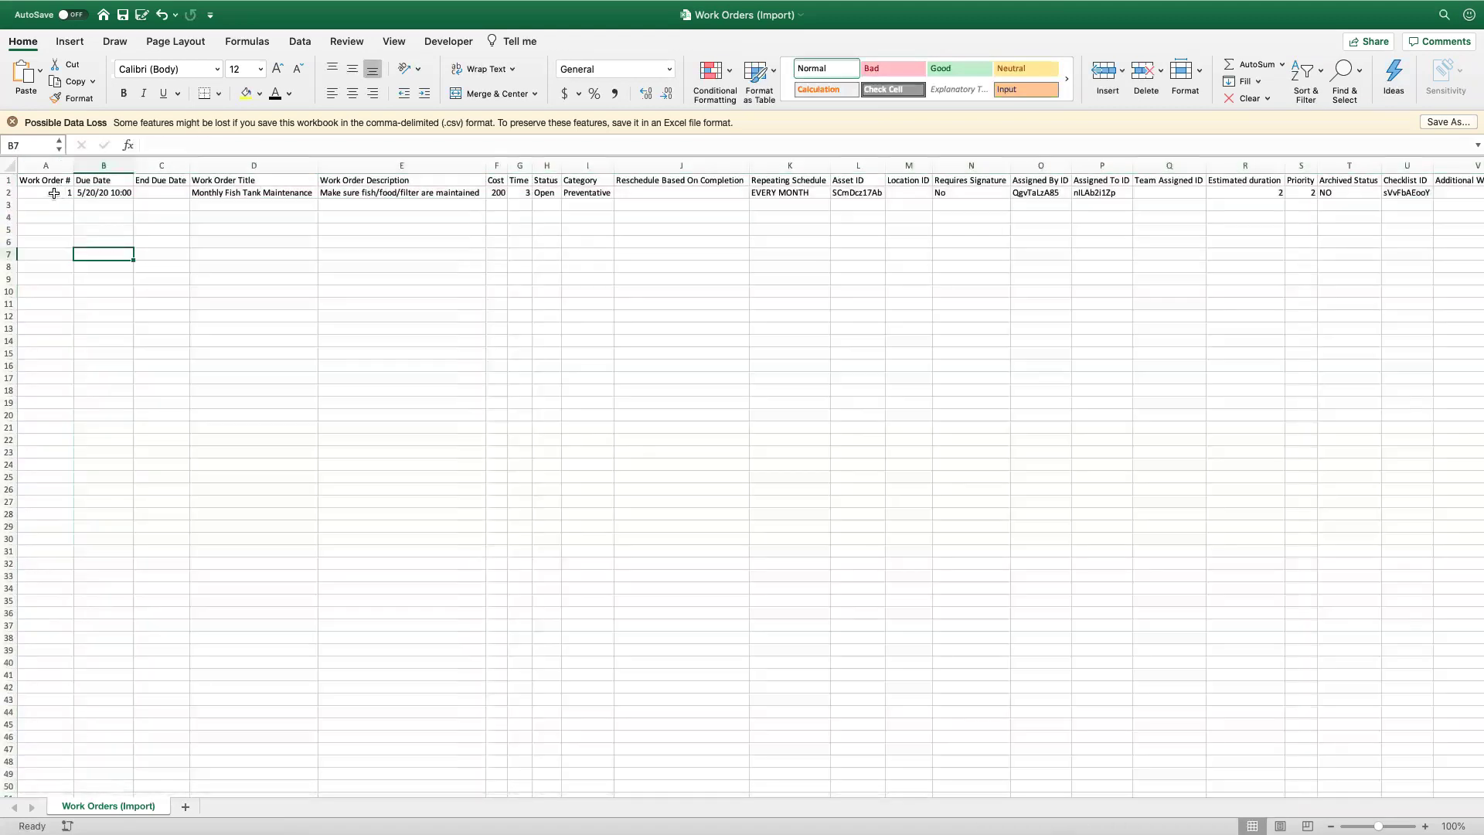
Examine the header row, the sample work order in row 2 and the Work Order # column.
click(13, 180)
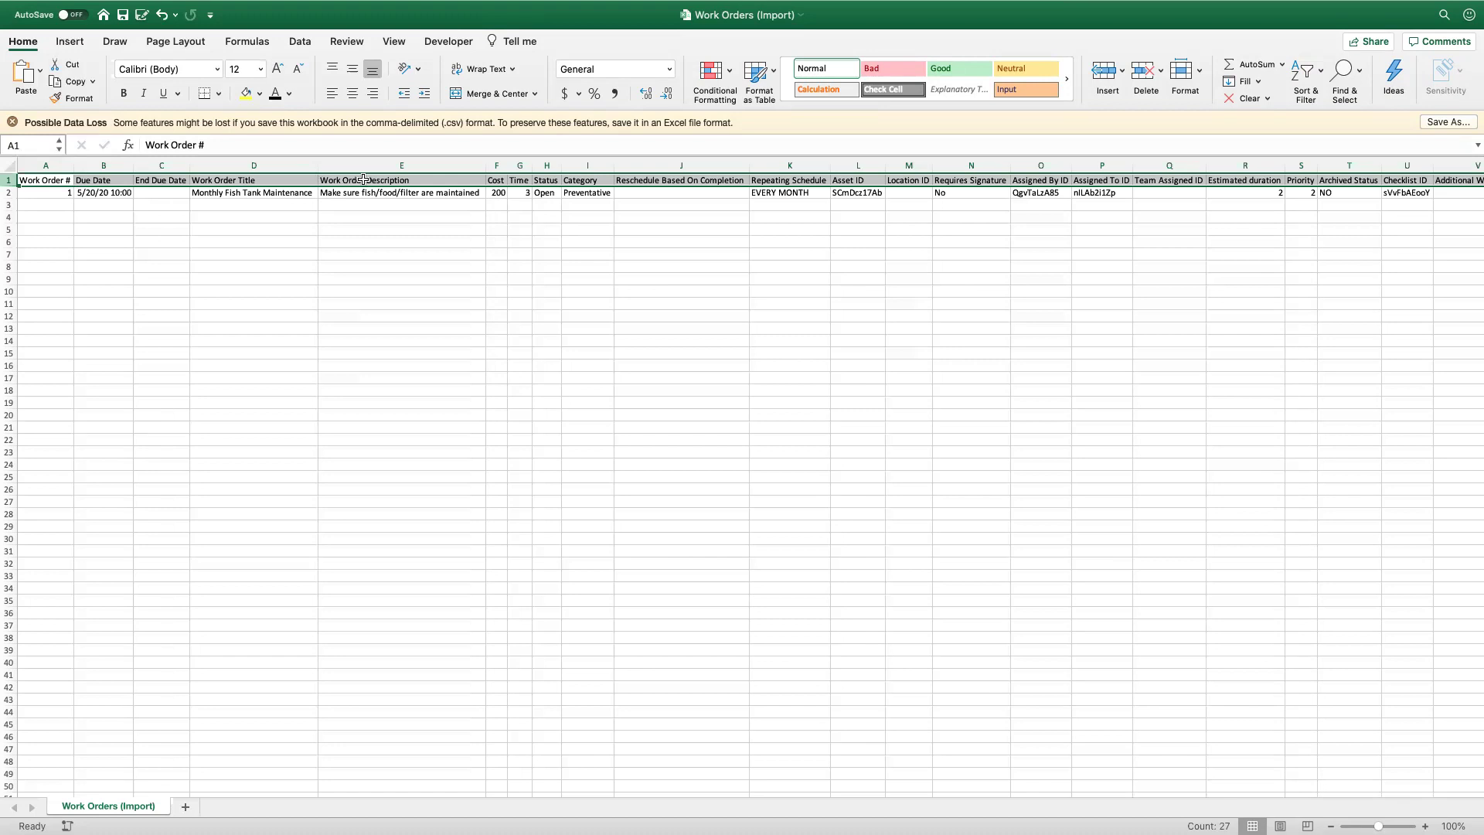
click(203, 207)
click(11, 194)
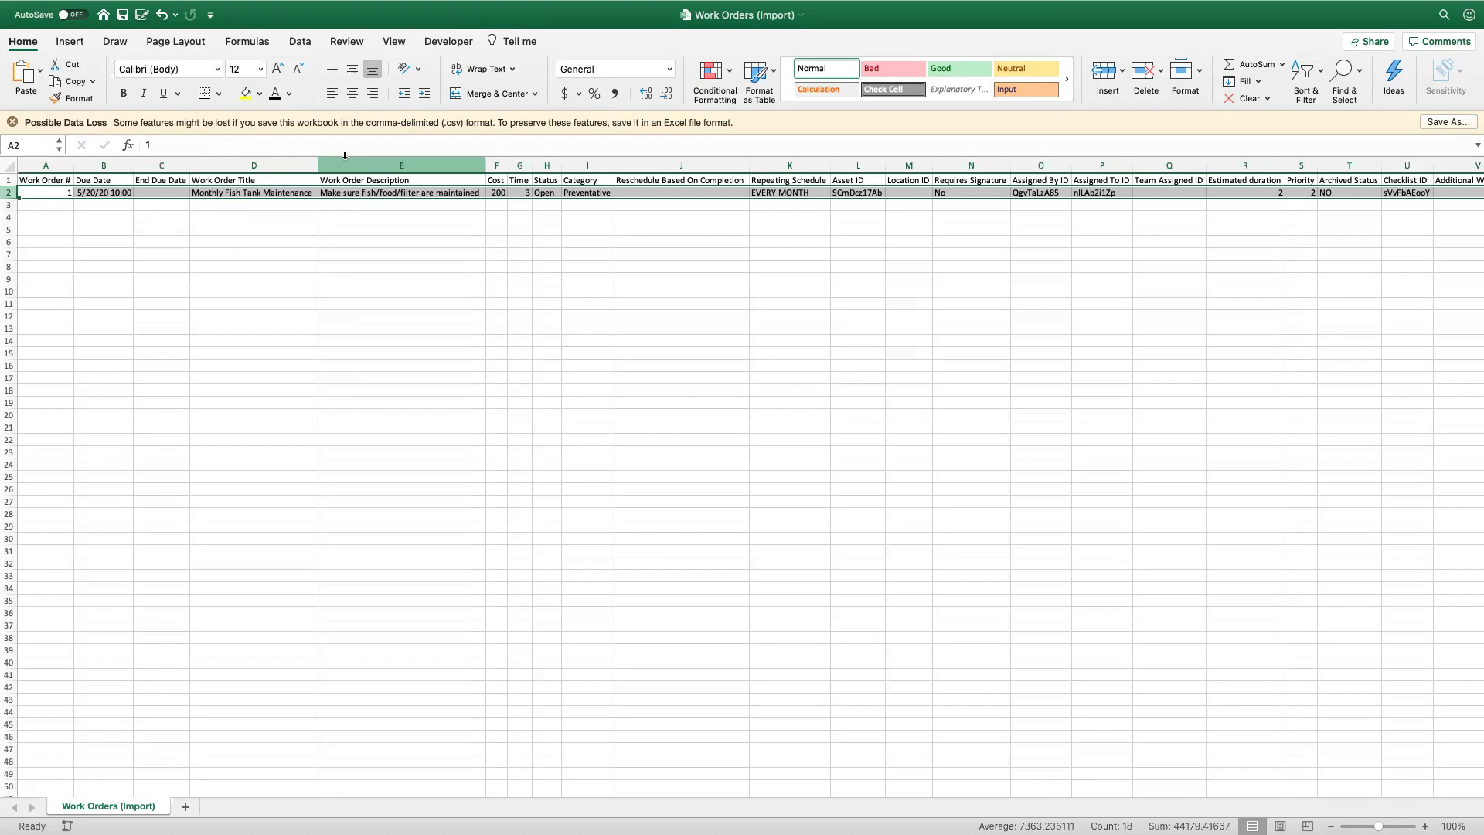
click(166, 183)
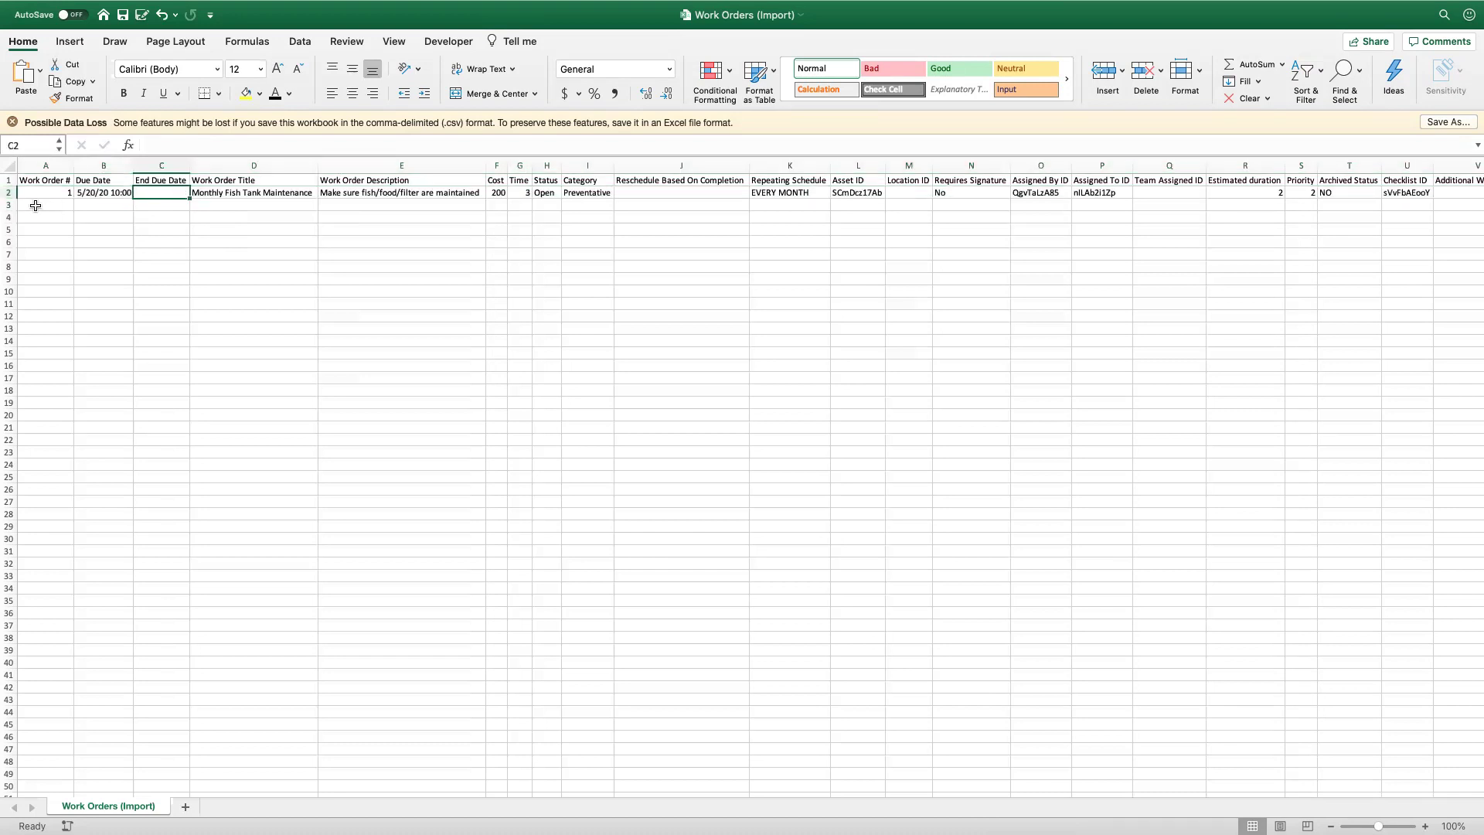
drag(40, 193, 792, 198)
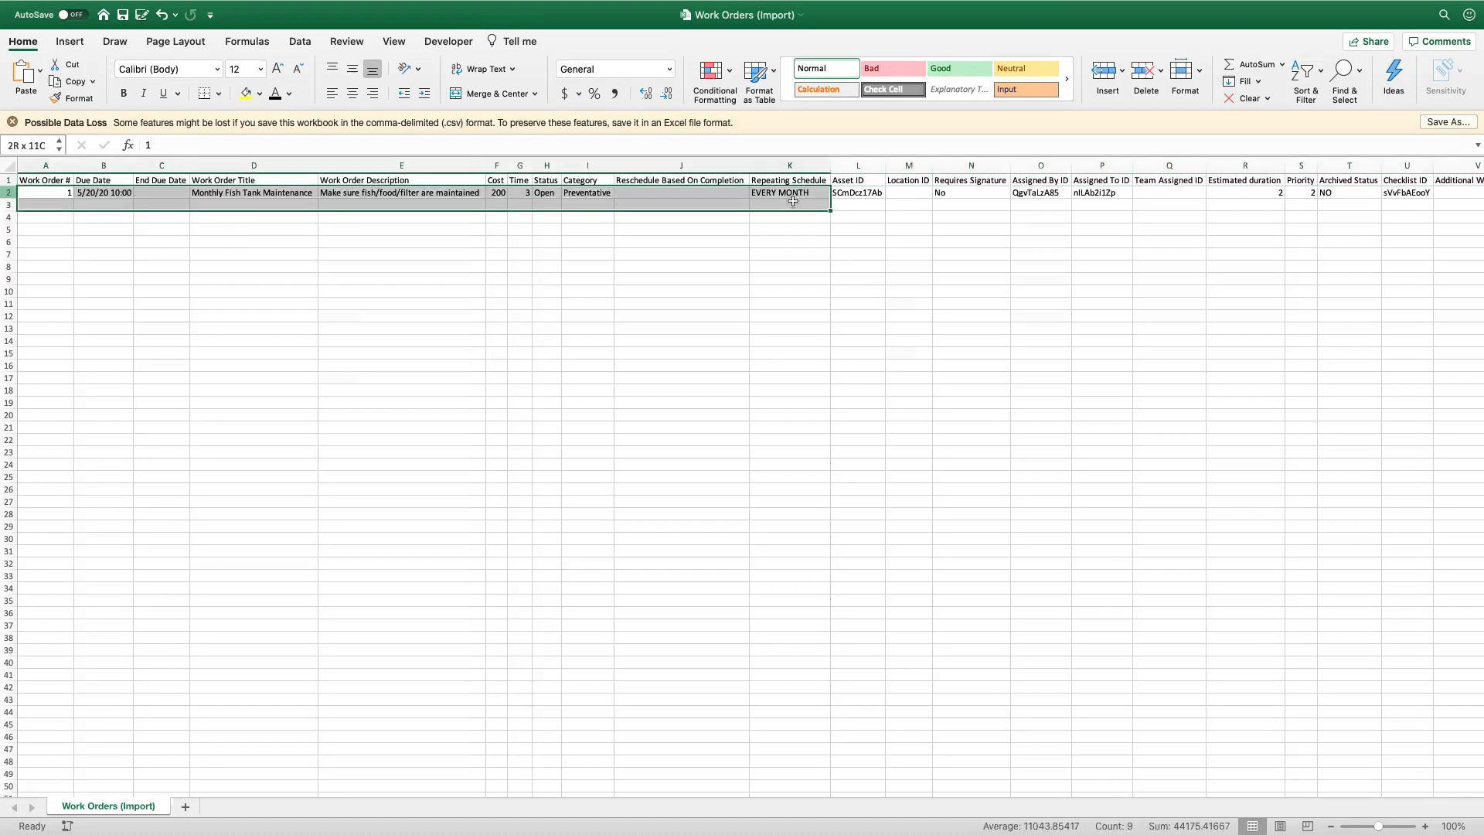
click(555, 236)
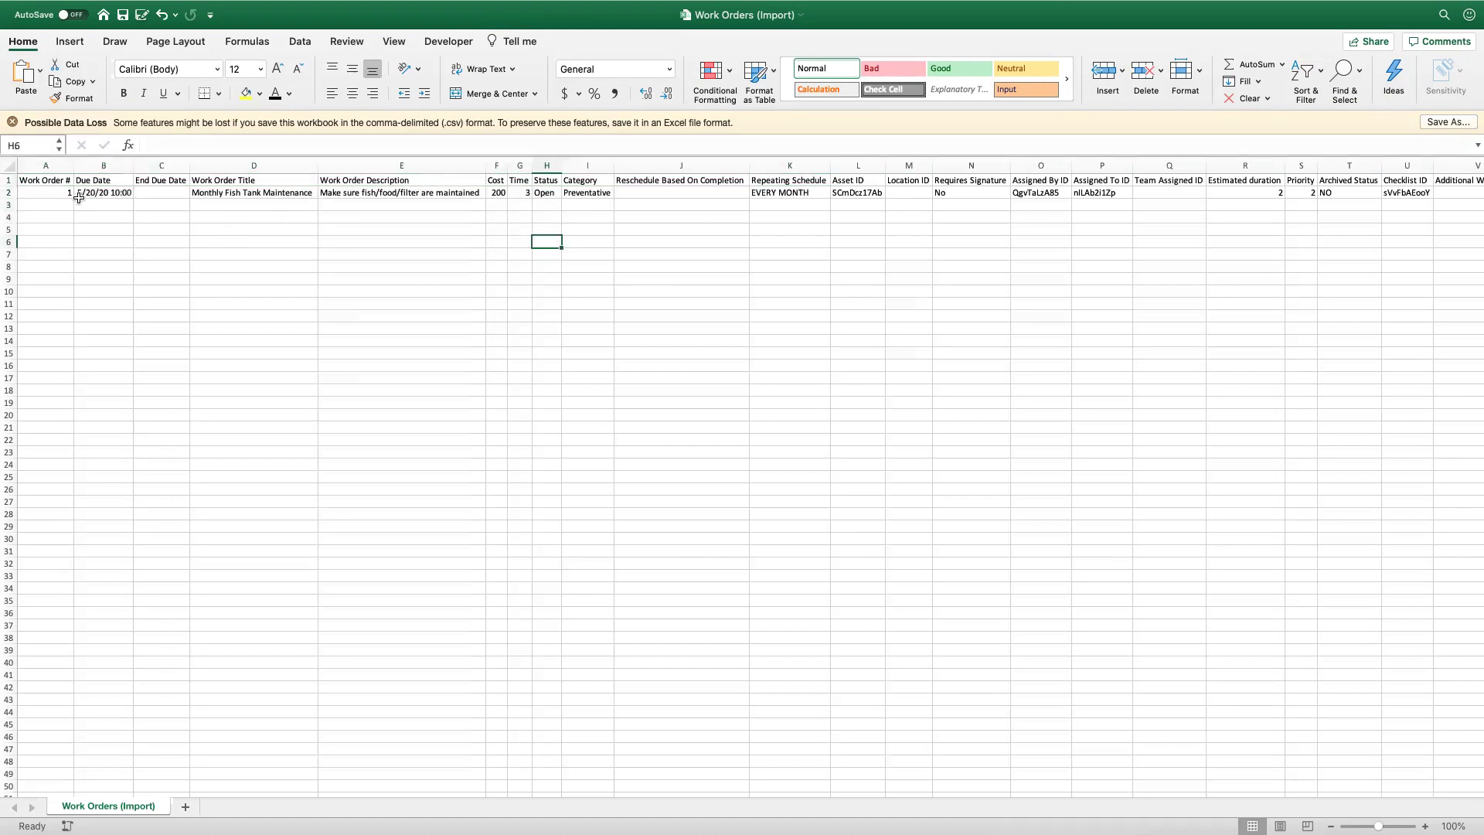
scroll(50, 198, right, 1)
scroll(57, 203, left, 1)
scroll(63, 205, left, 1)
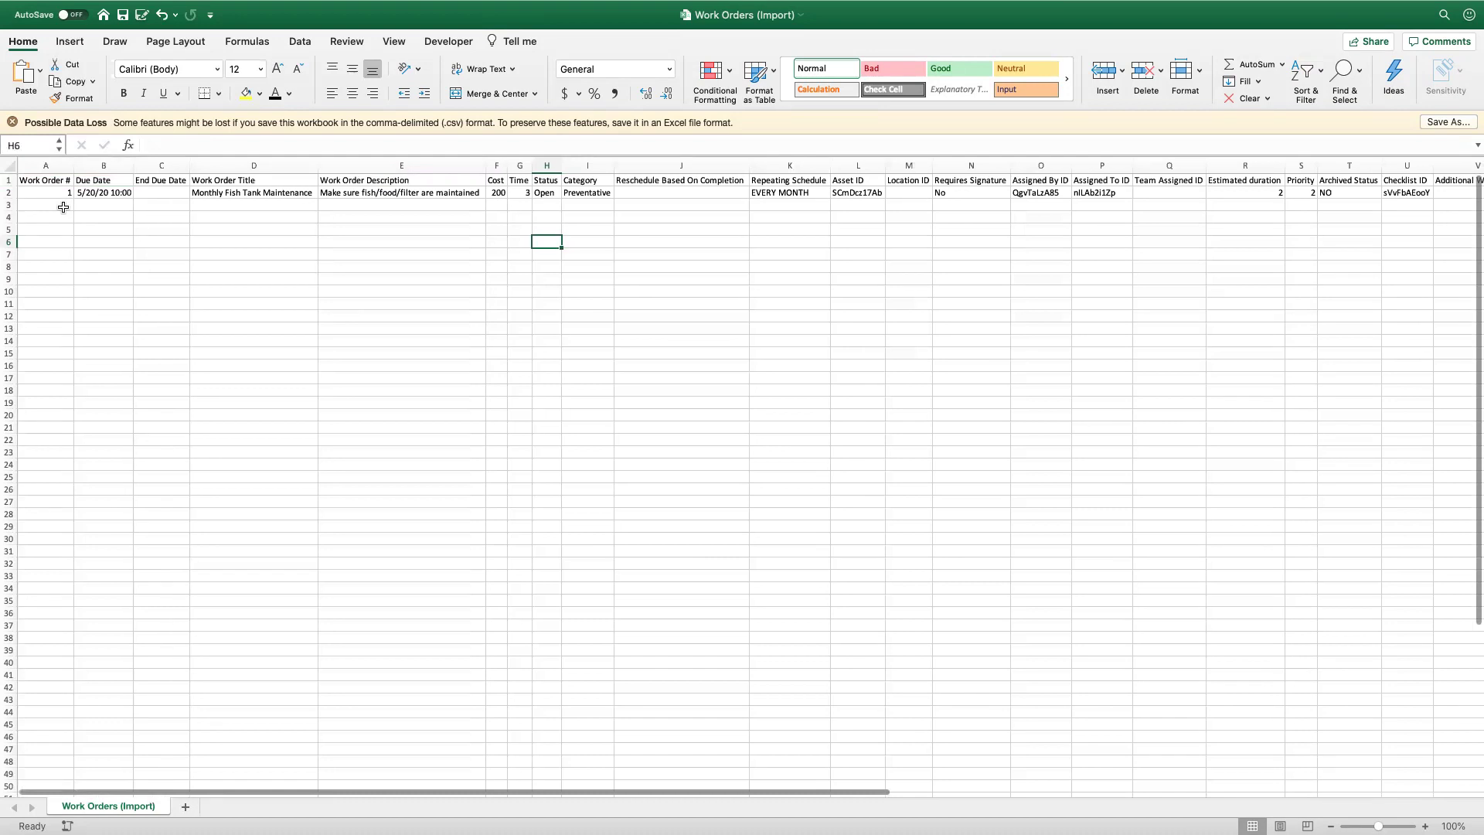
click(246, 195)
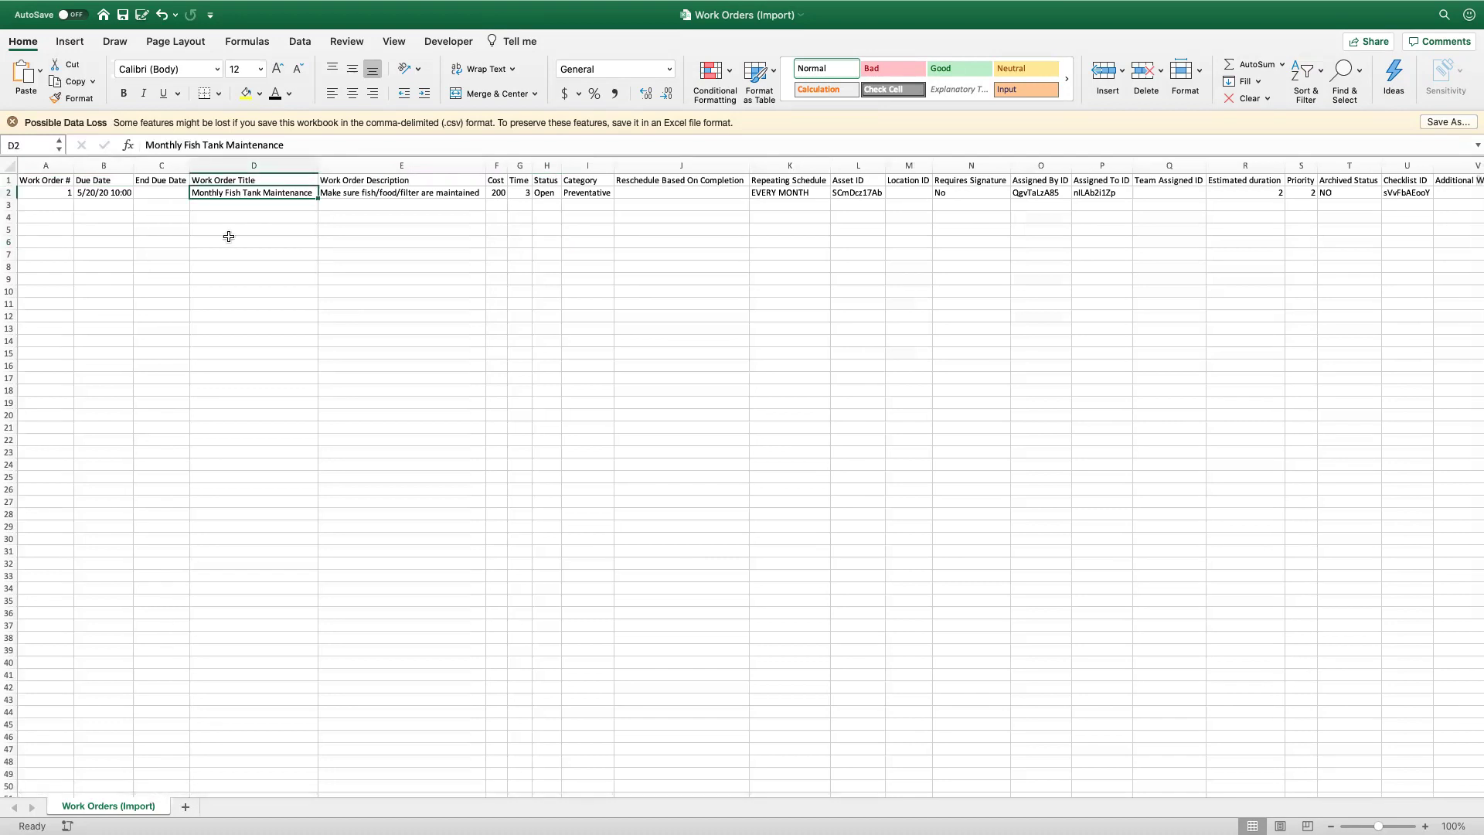
scroll(225, 237, left, 1)
click(52, 165)
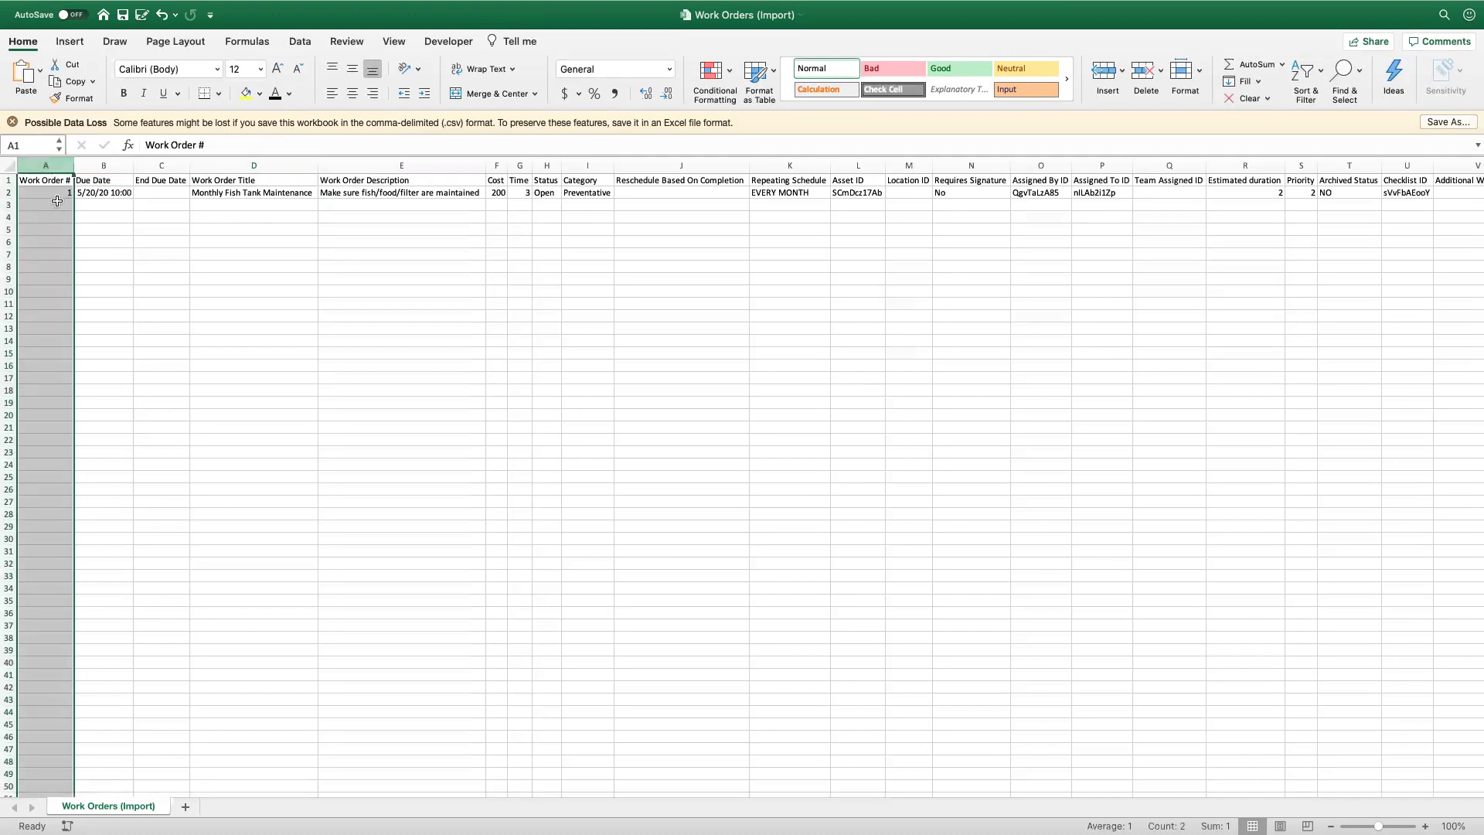
click(57, 195)
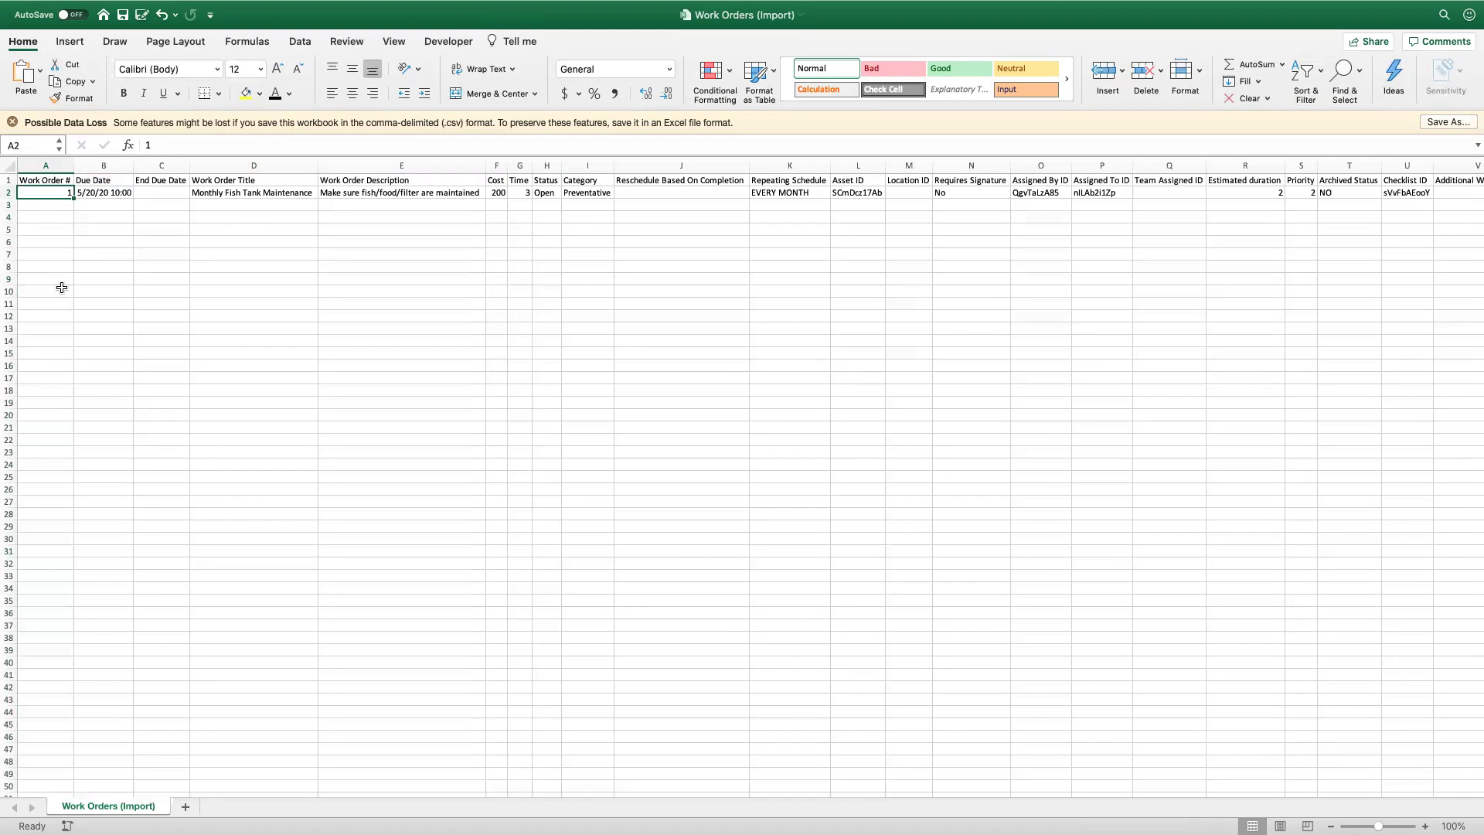
Switch to UpKeep in the browser and set the Work Order Start Count to 1 in the general settings.
key(super+h)
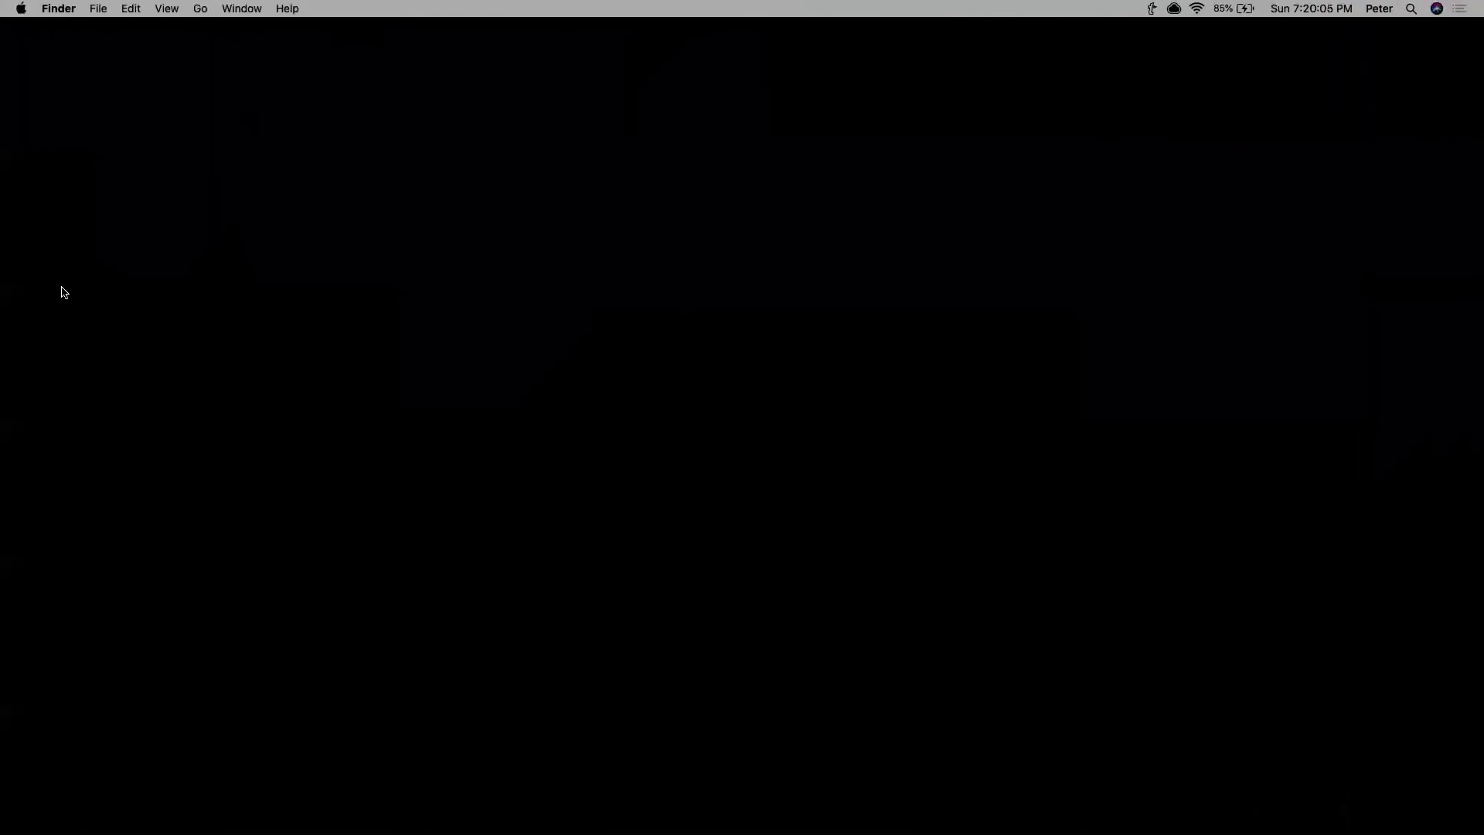
key(ctrl+Up)
mouse_move(768, 62)
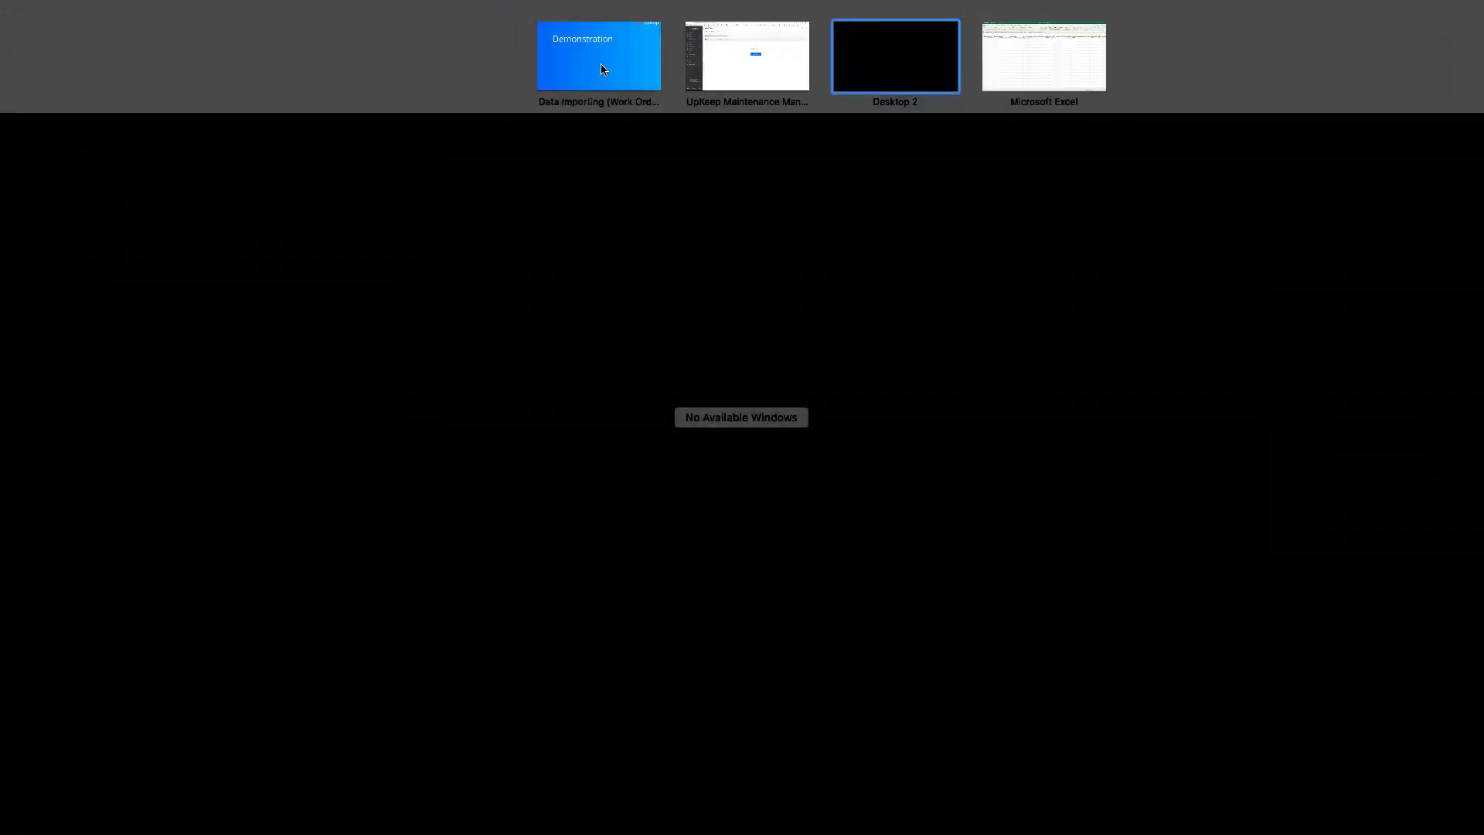
click(749, 51)
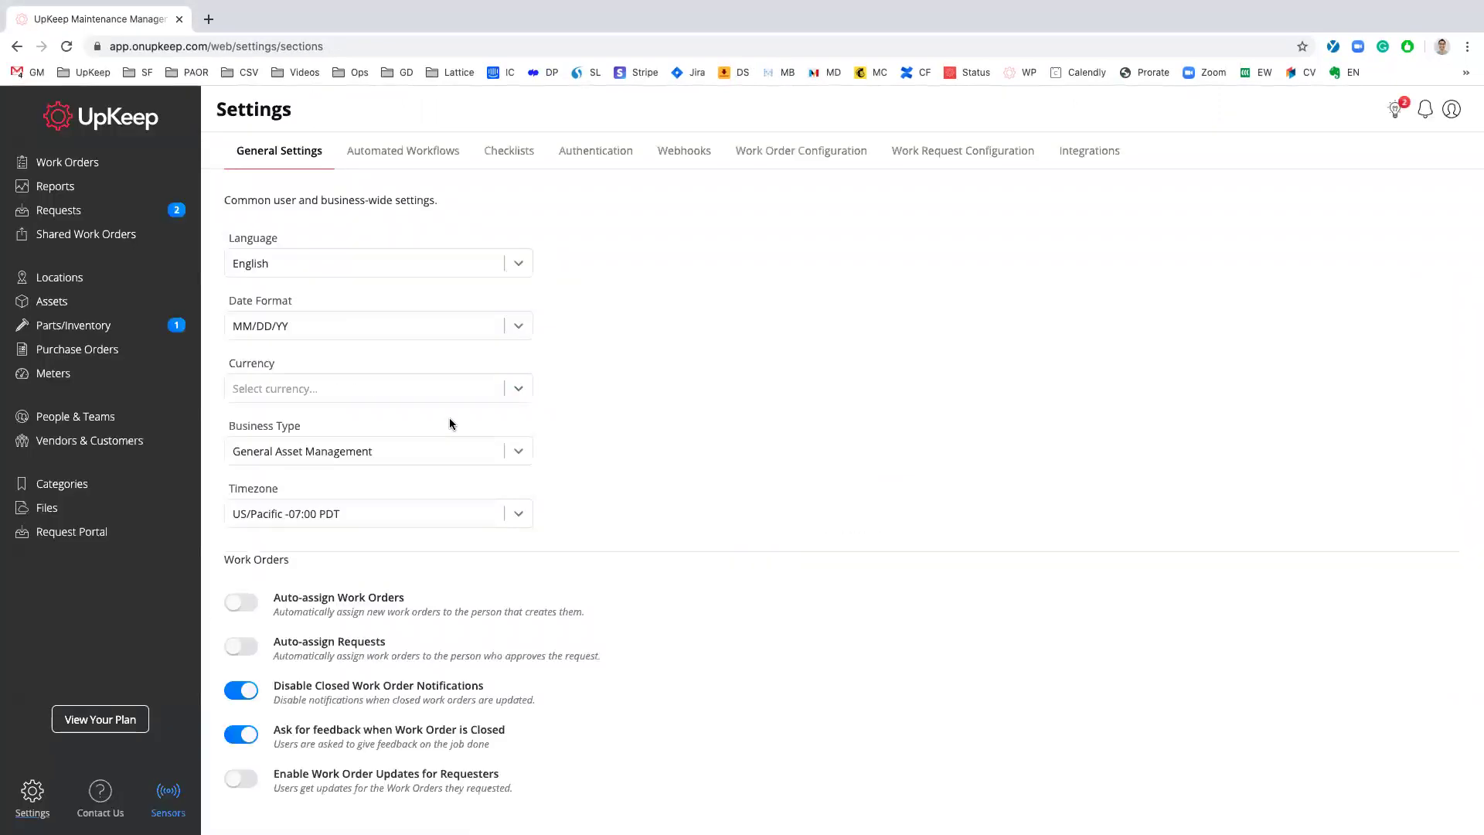
scroll(491, 459, down, 2)
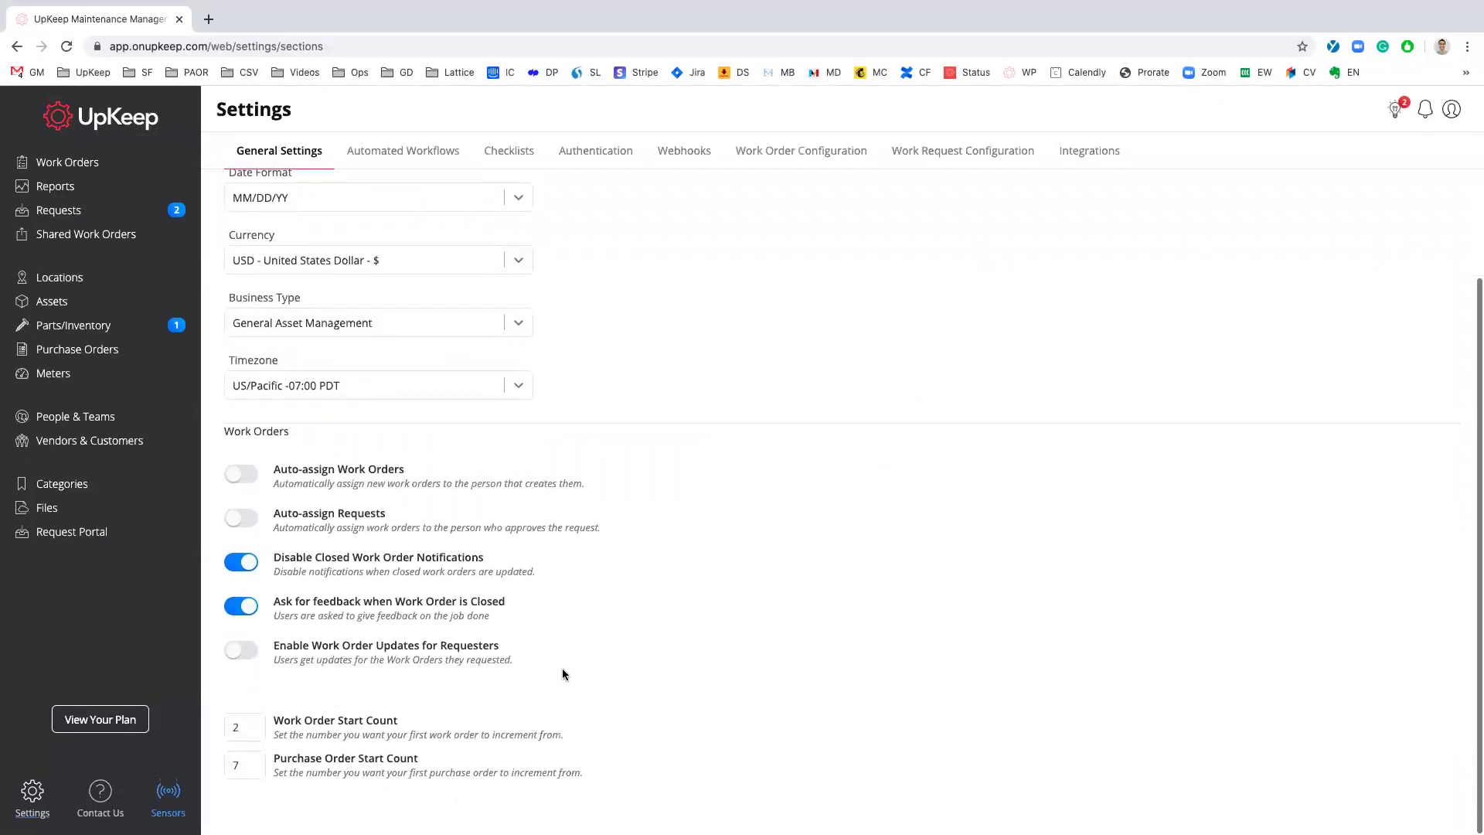
drag(628, 735, 251, 705)
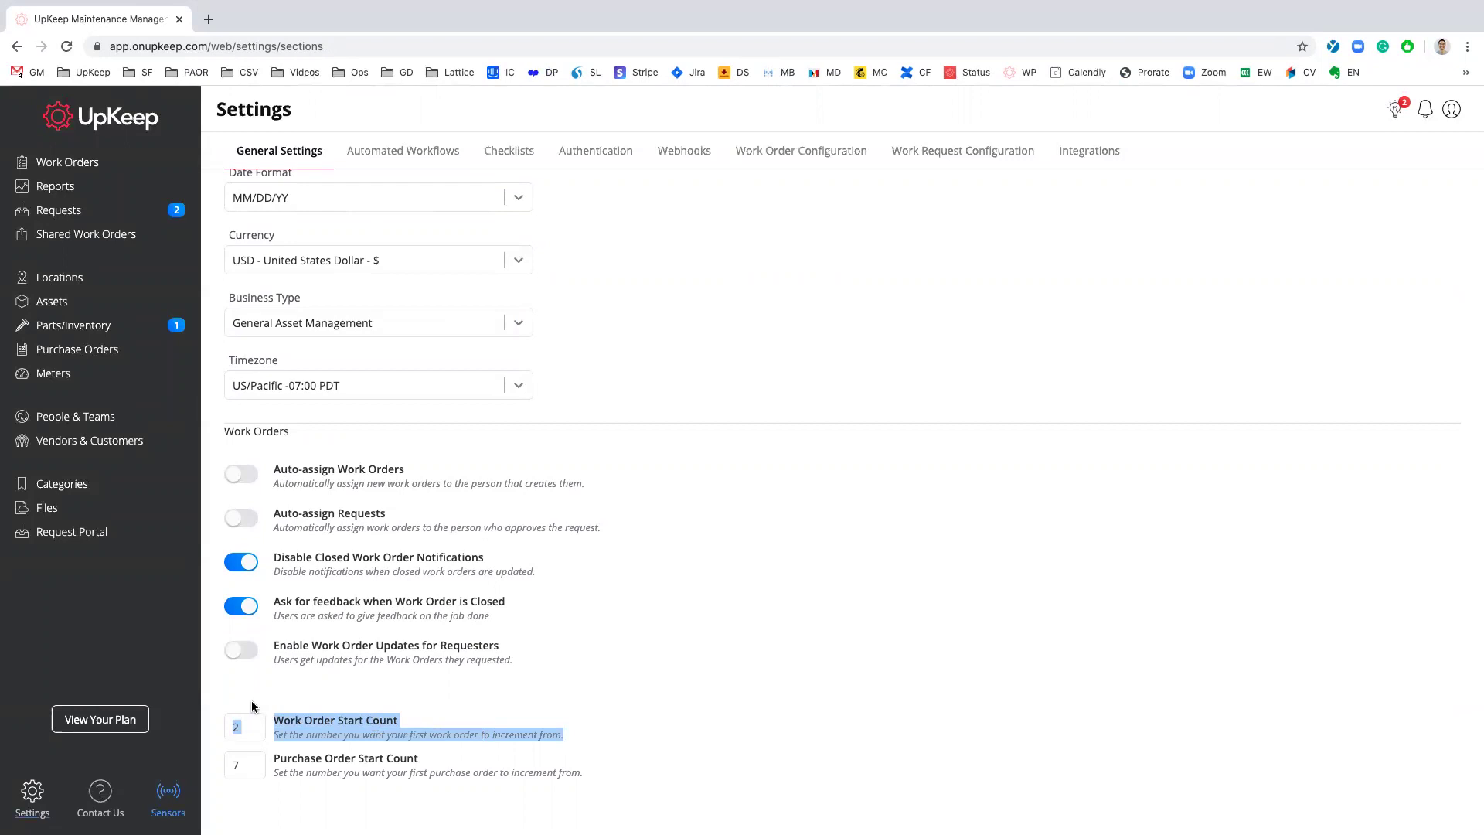
click(267, 700)
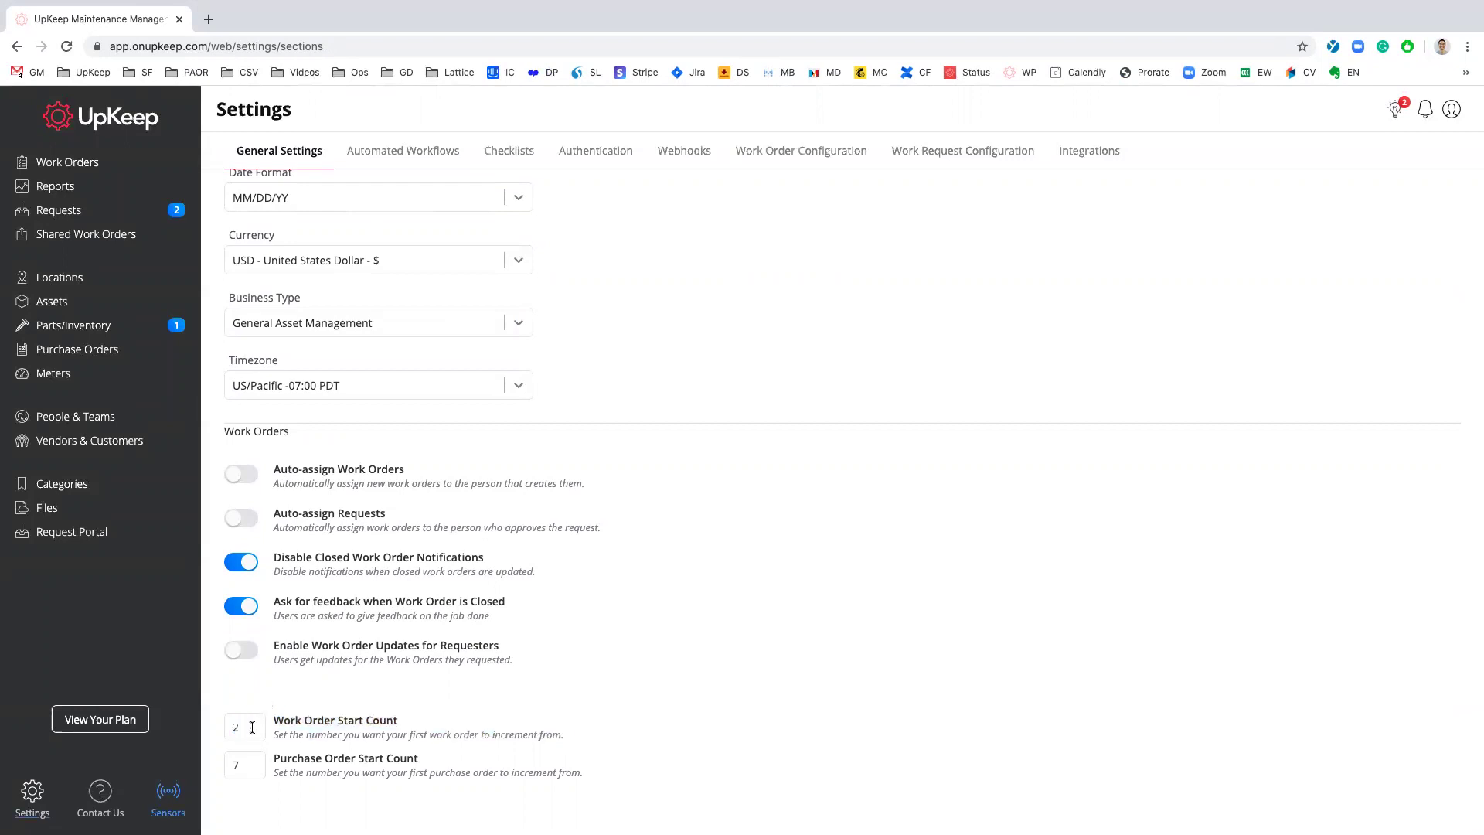
double_click(252, 727)
text(1)
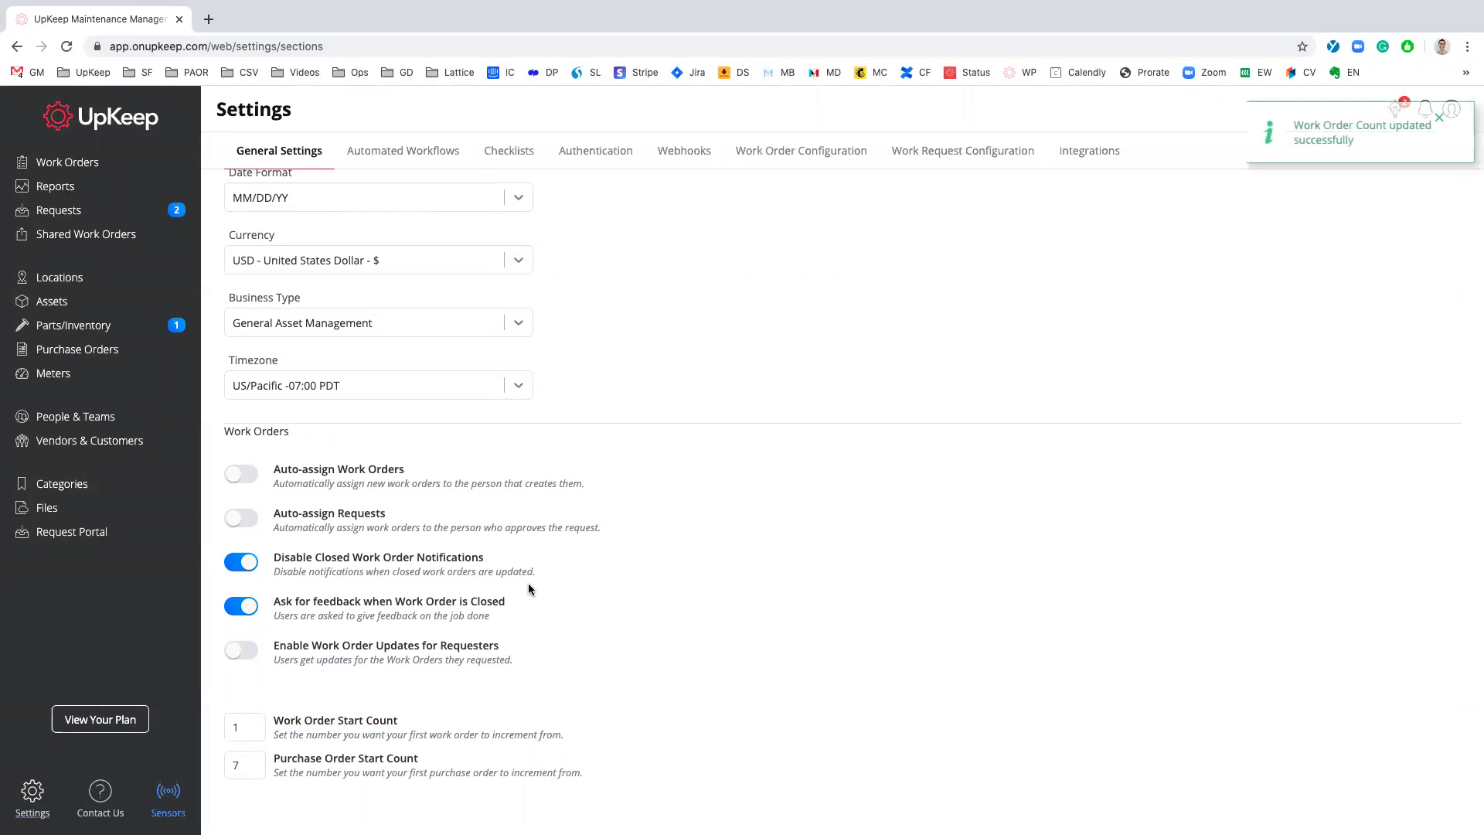
Switch back to the Excel workbook and inspect the full date and time format of the sample work order's Due Date.
key(ctrl+Right)
key(ctrl+Up)
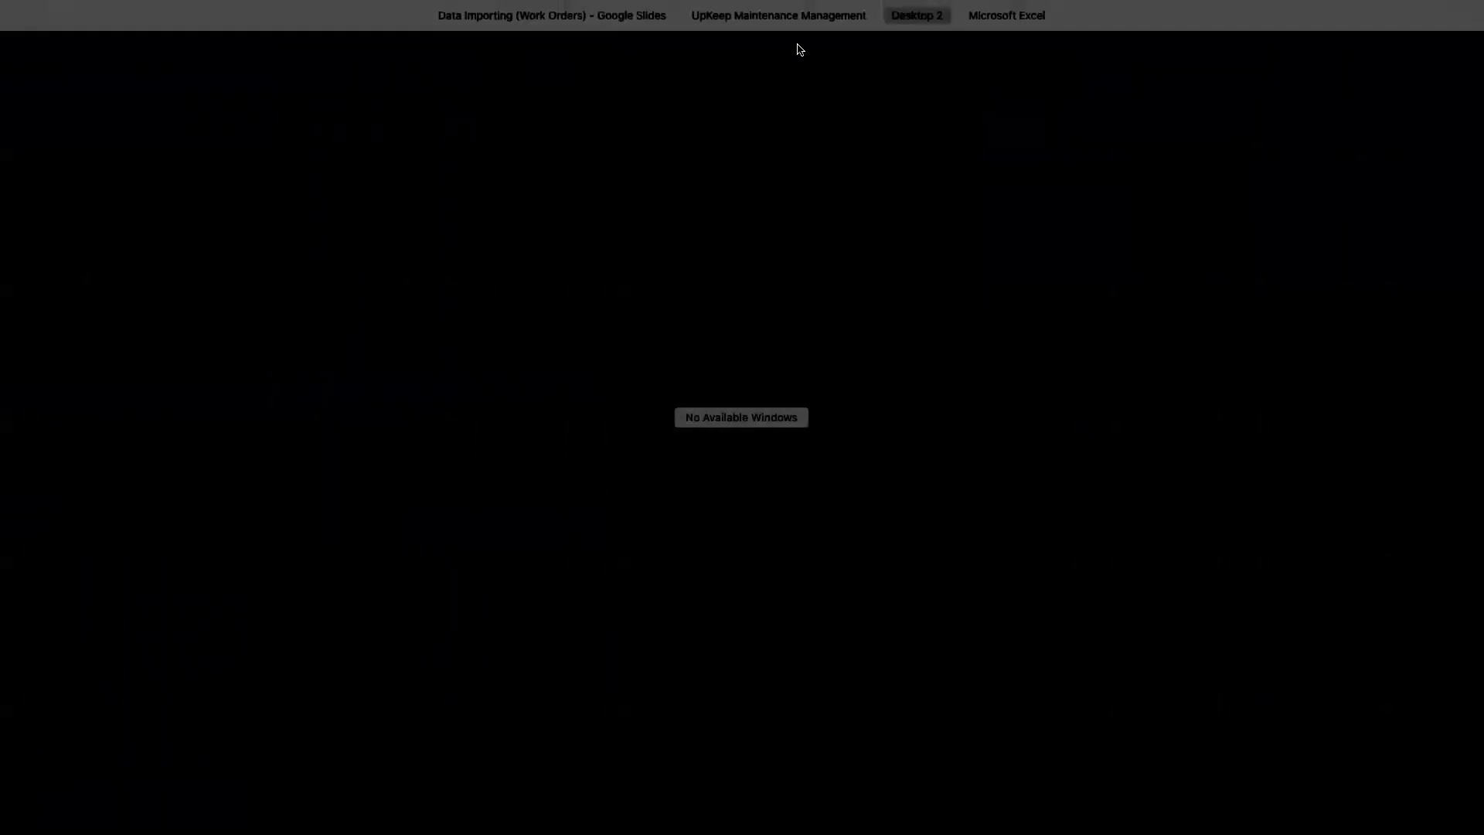
mouse_move(796, 46)
drag(951, 62, 1121, 68)
click(880, 63)
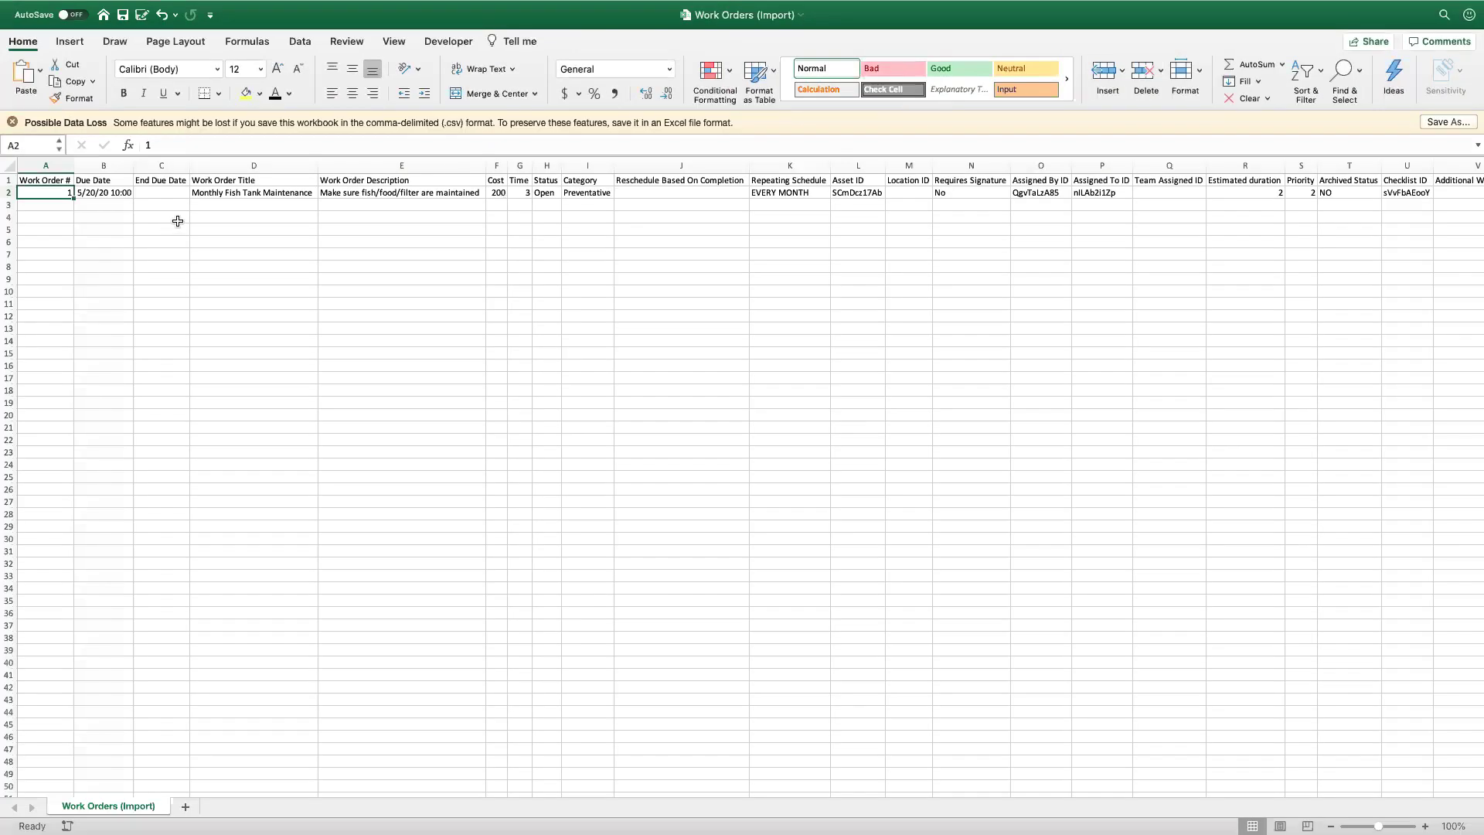
click(116, 193)
double_click(97, 194)
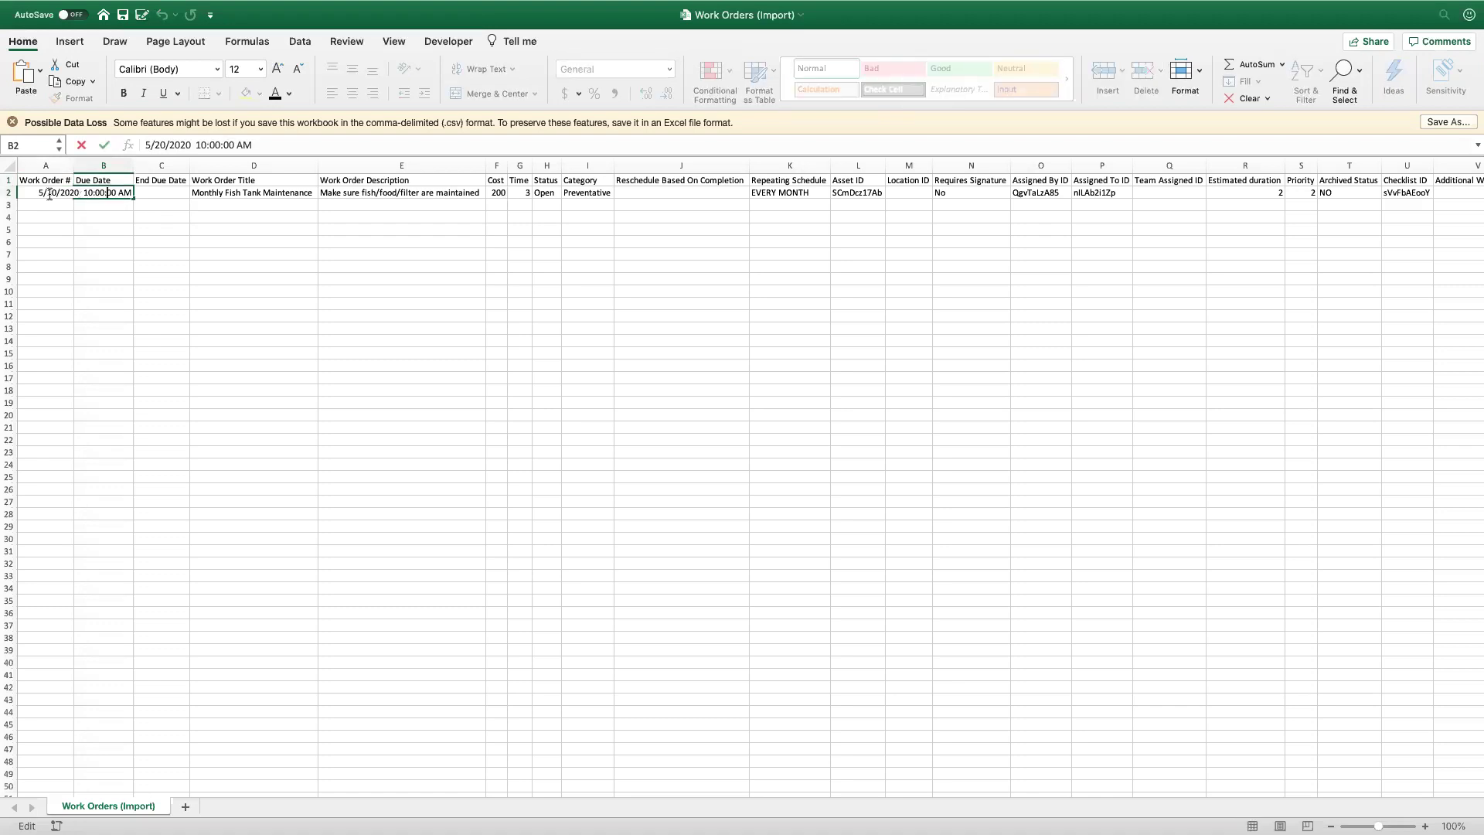
click(118, 213)
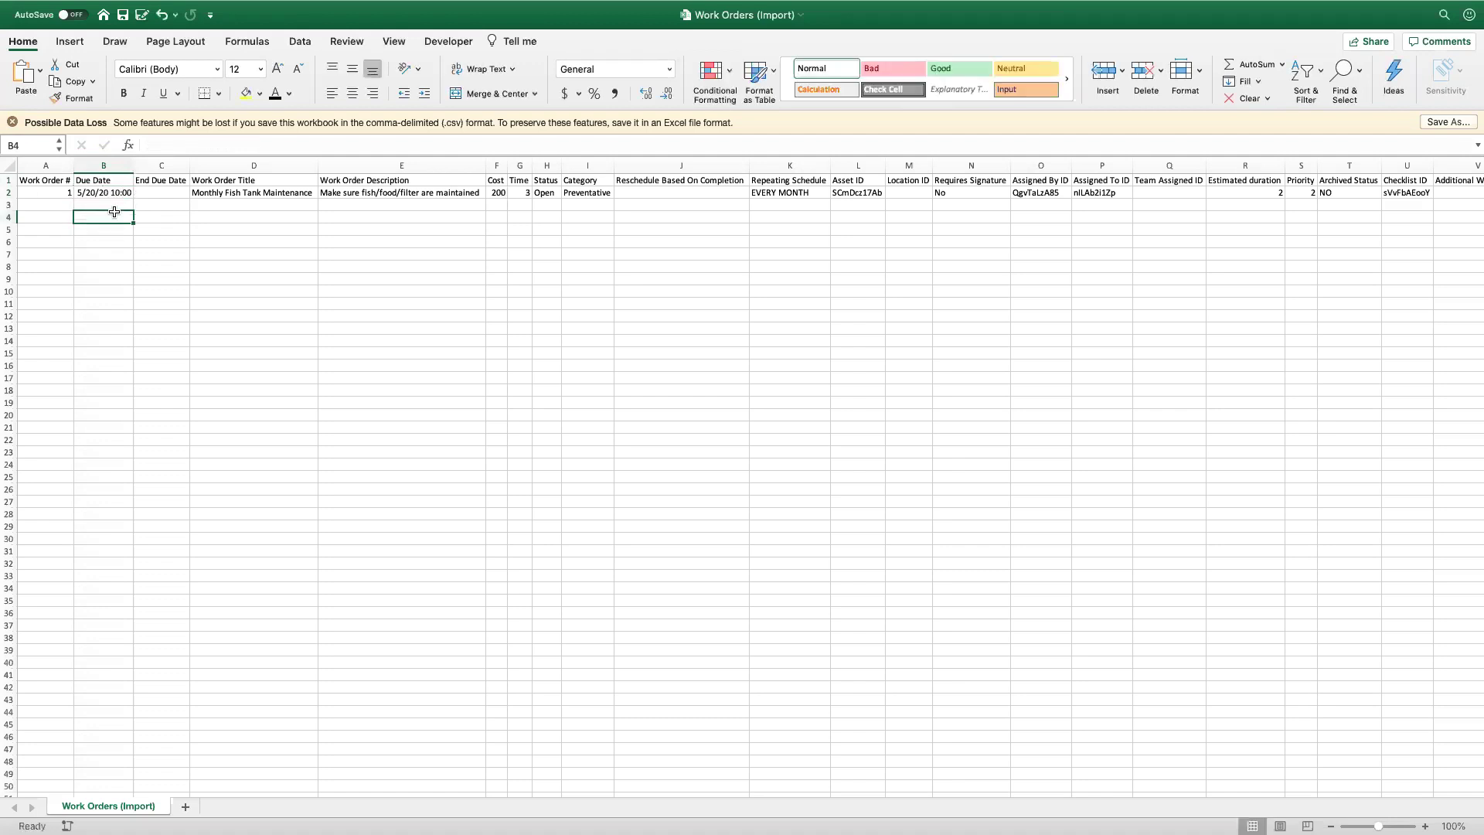
Examine the Category column and the category entered for the sample work order.
scroll(125, 214, right, 5)
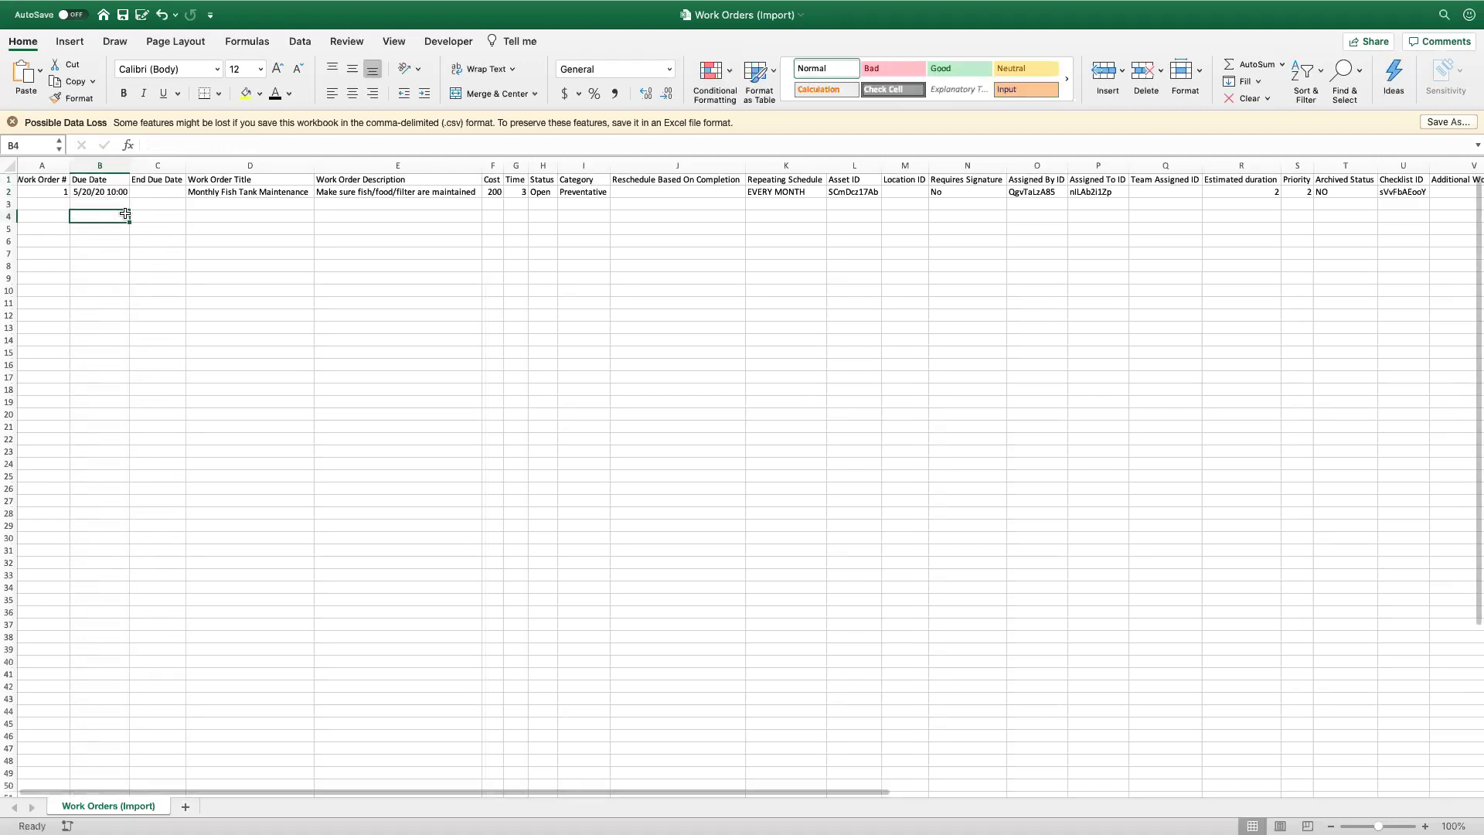
scroll(320, 250, right, 2)
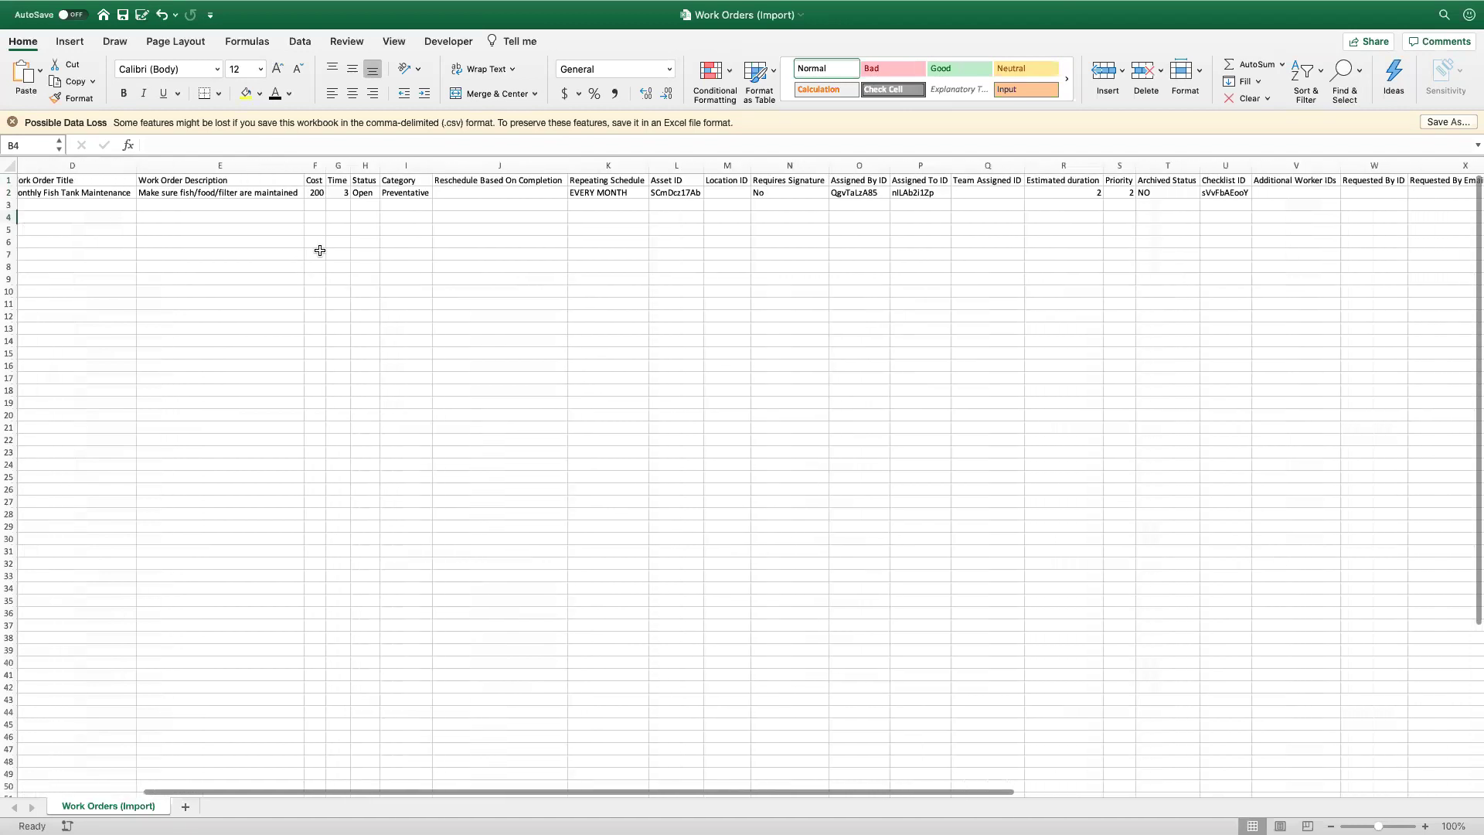
click(406, 165)
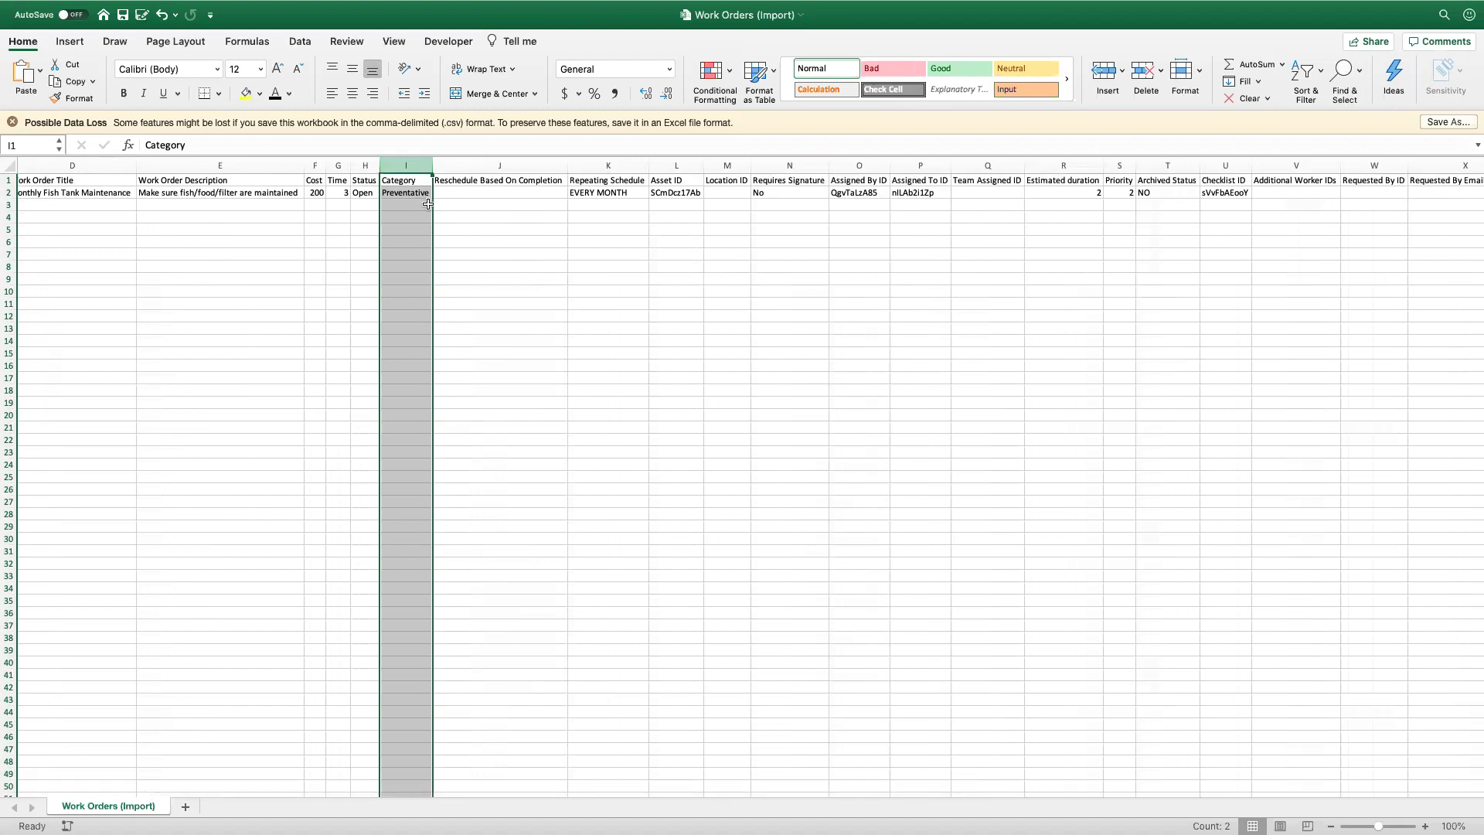
click(419, 195)
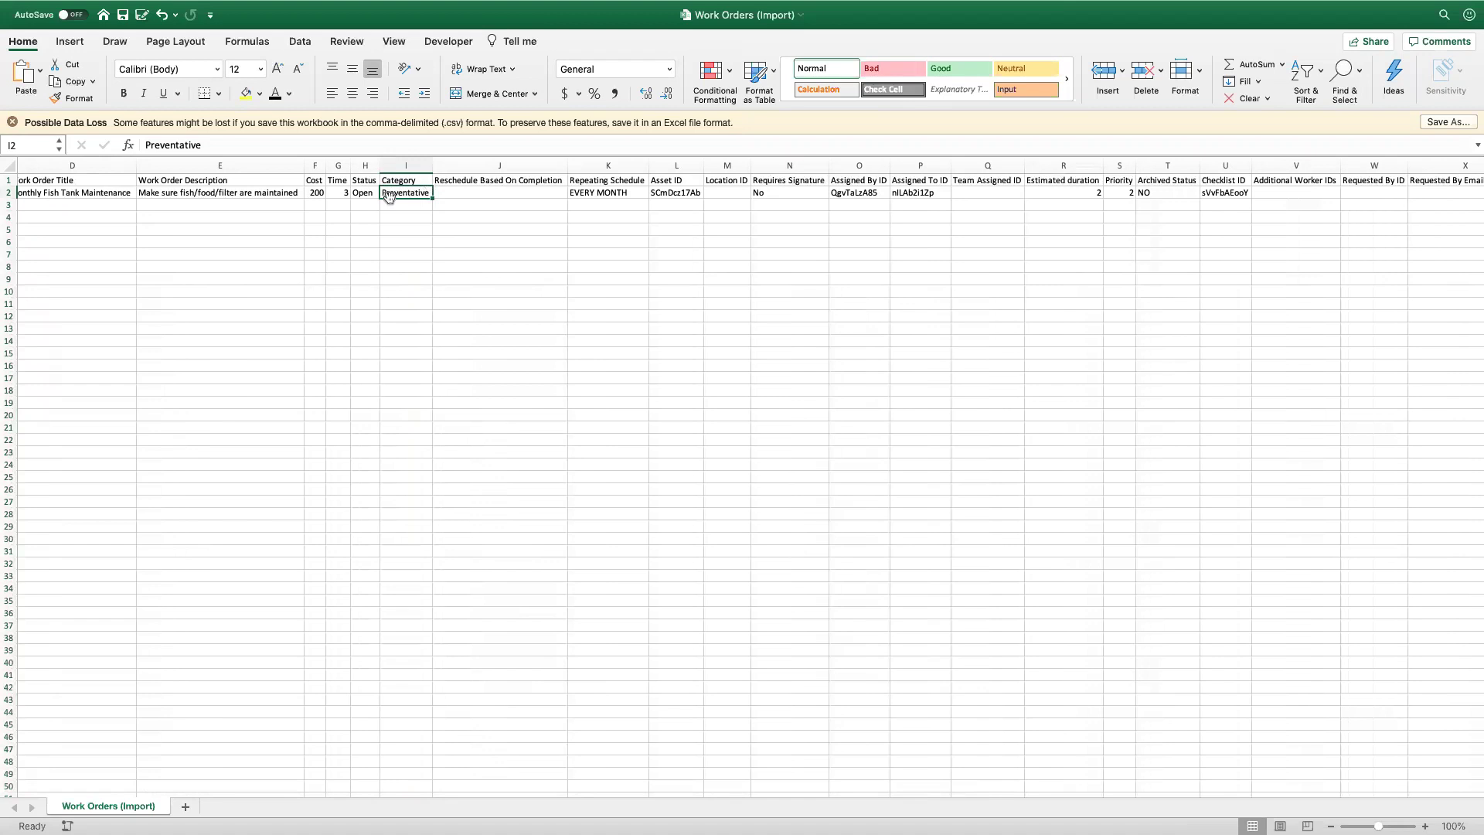
click(408, 202)
click(422, 193)
Switch to UpKeep and review the Work Orders categories and the option for adding a category.
key(ctrl+Left)
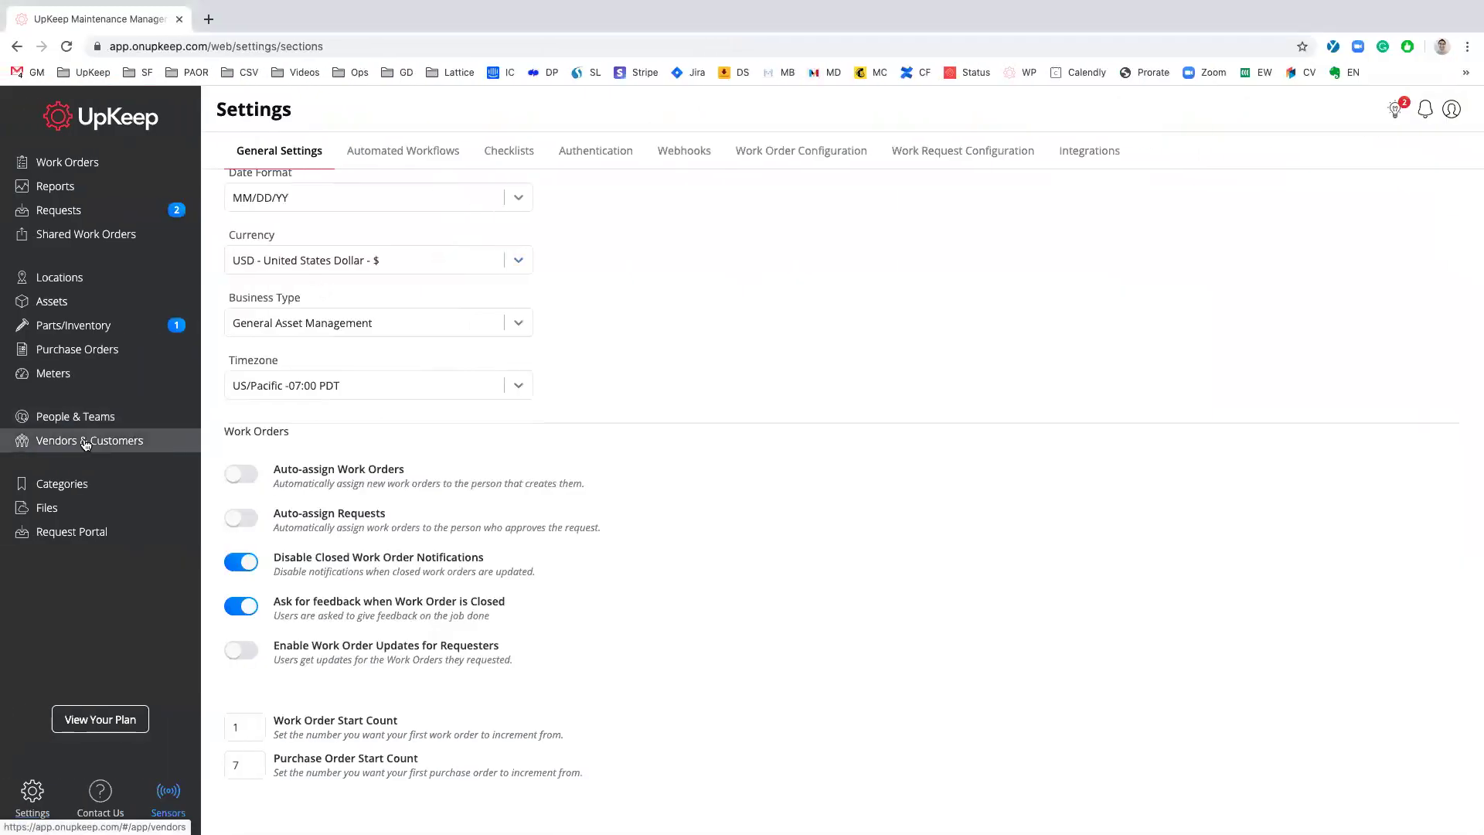
click(84, 490)
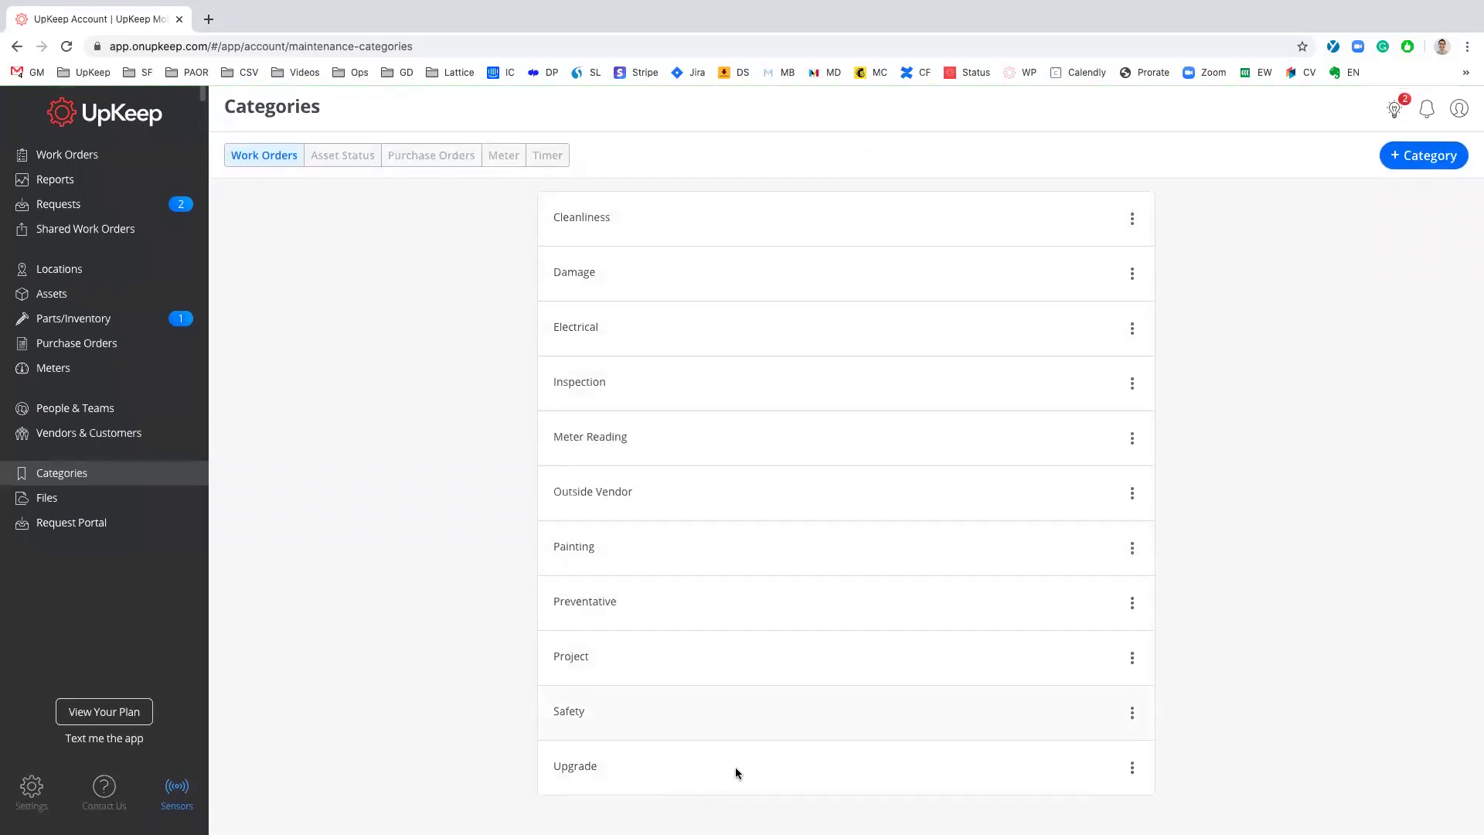
click(1429, 158)
click(811, 179)
click(887, 246)
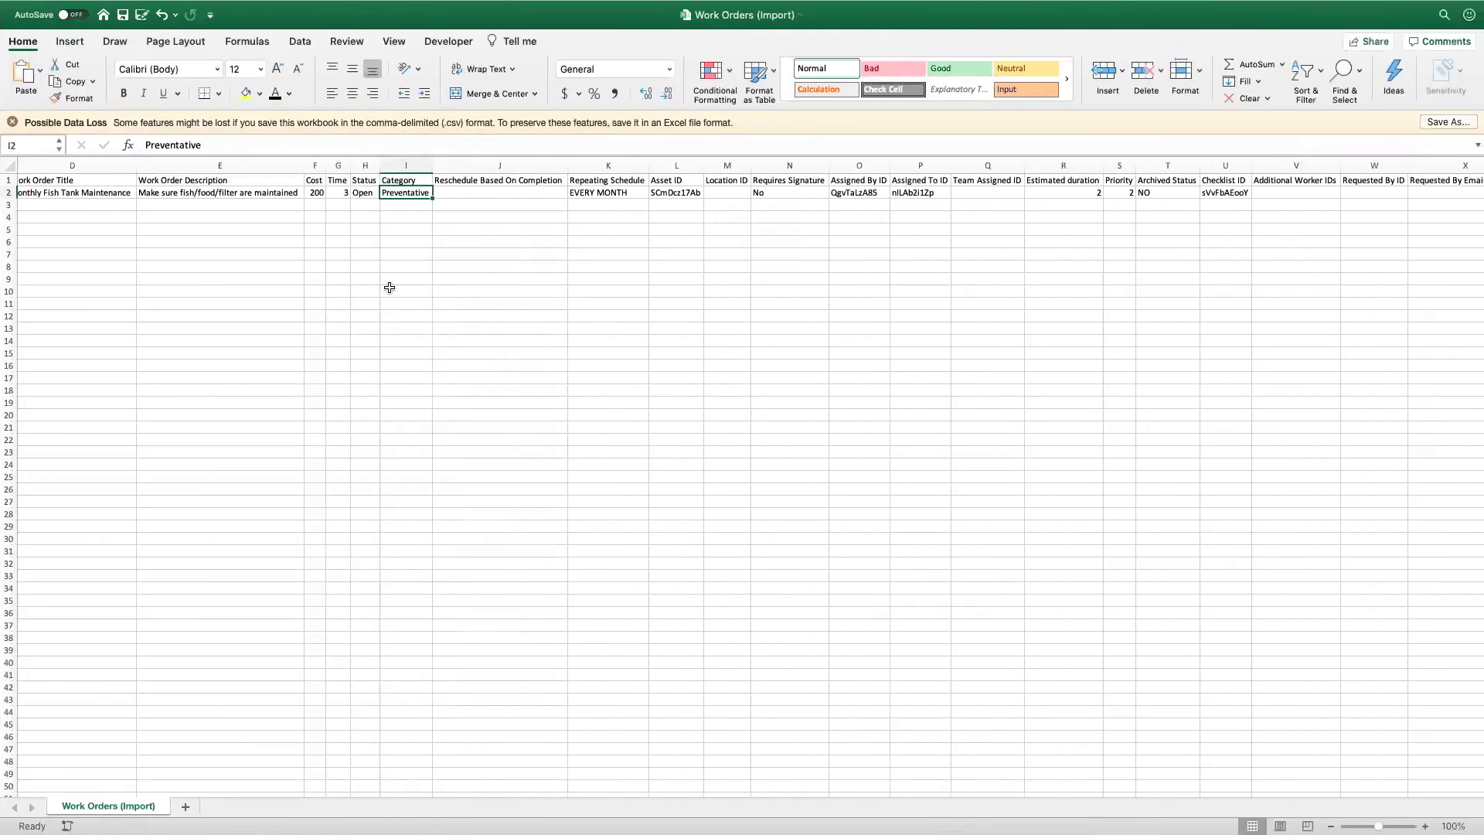
In the Excel workbook, examine the Reschedule Based On Completion column and its row 2 cell without entering a value.
click(548, 170)
scroll(514, 216, right, 3)
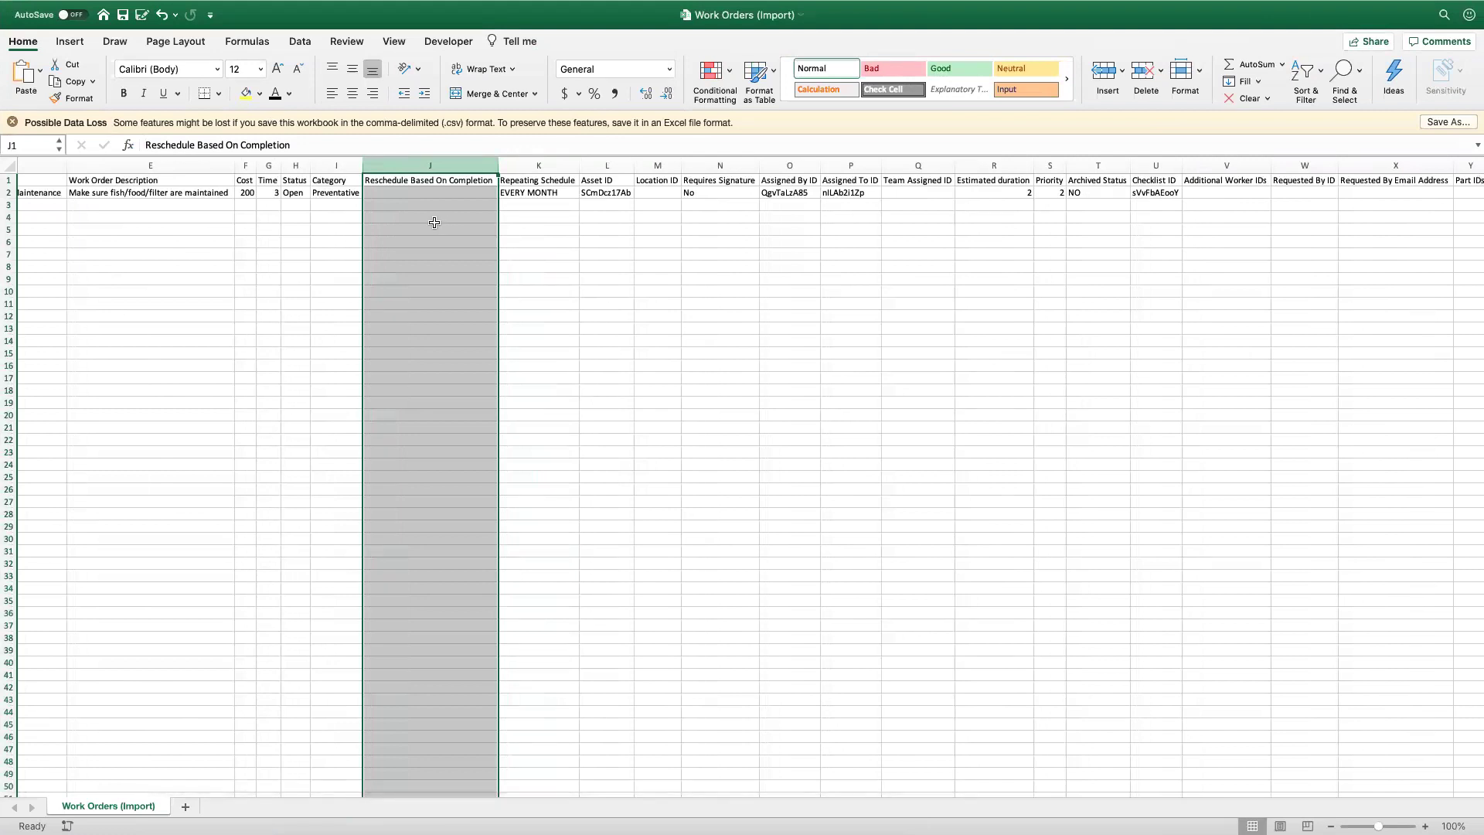
click(459, 193)
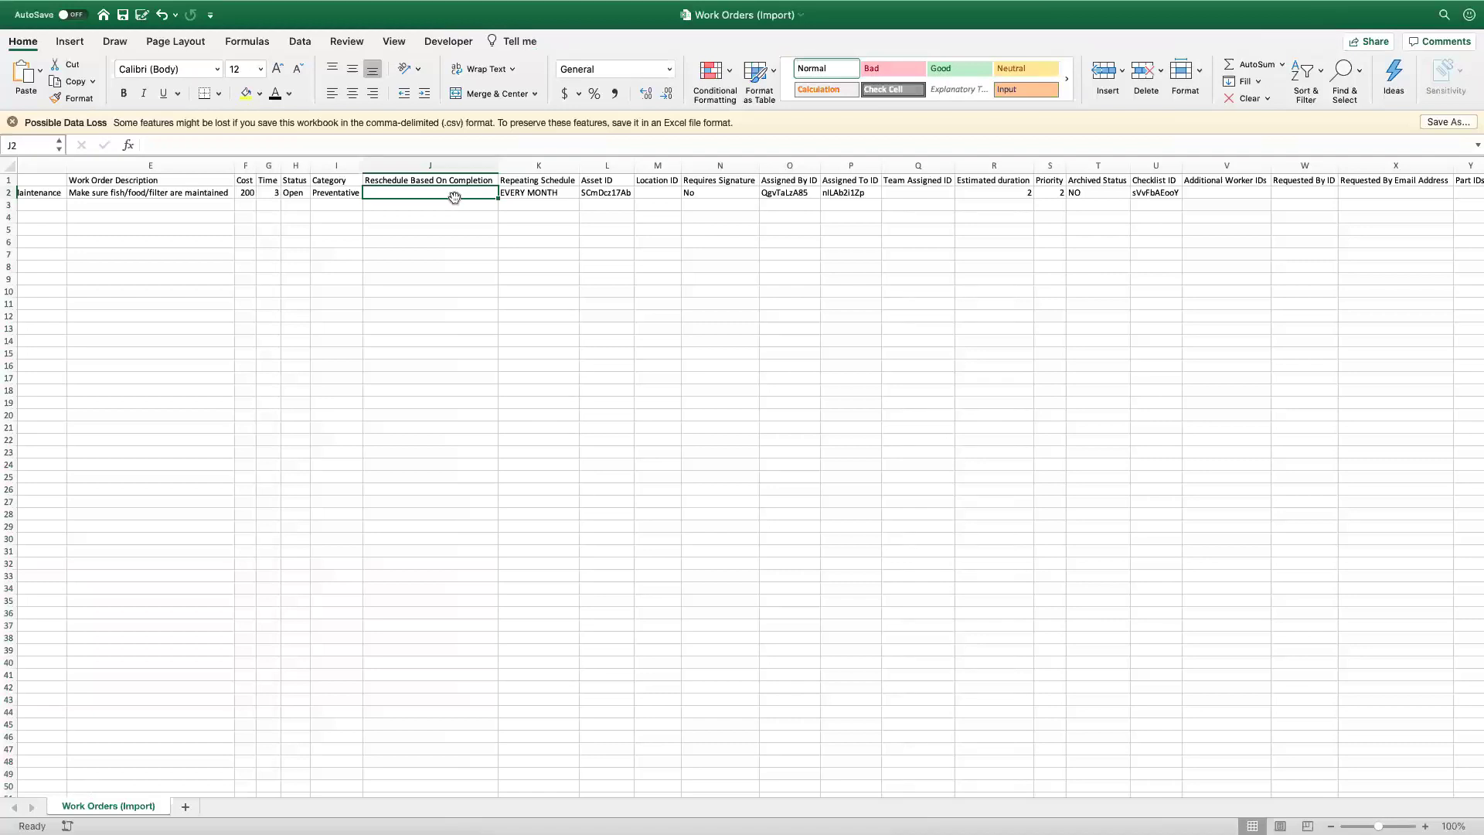
drag(458, 202, 458, 192)
double_click(470, 195)
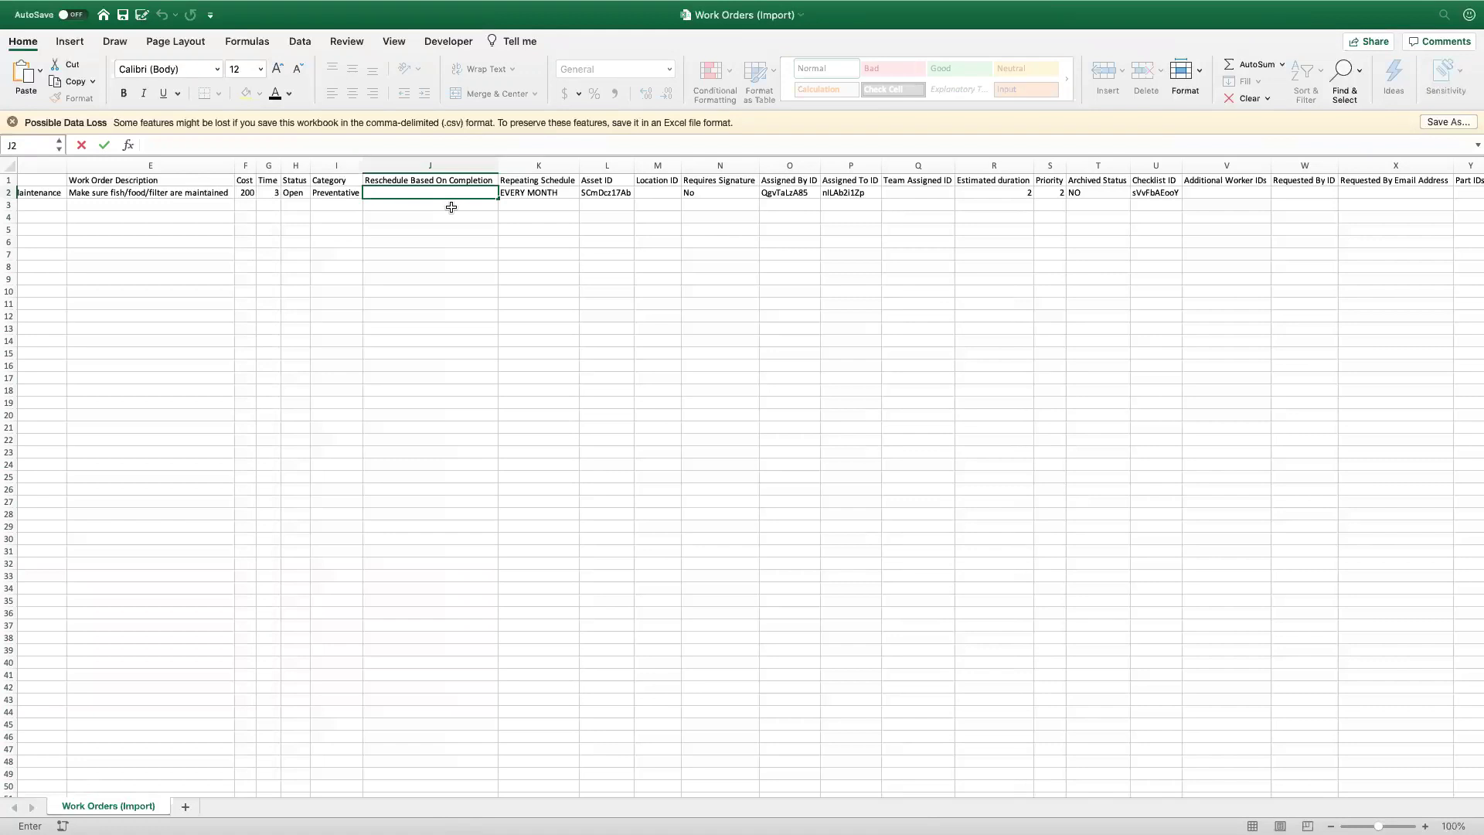
key(Escape)
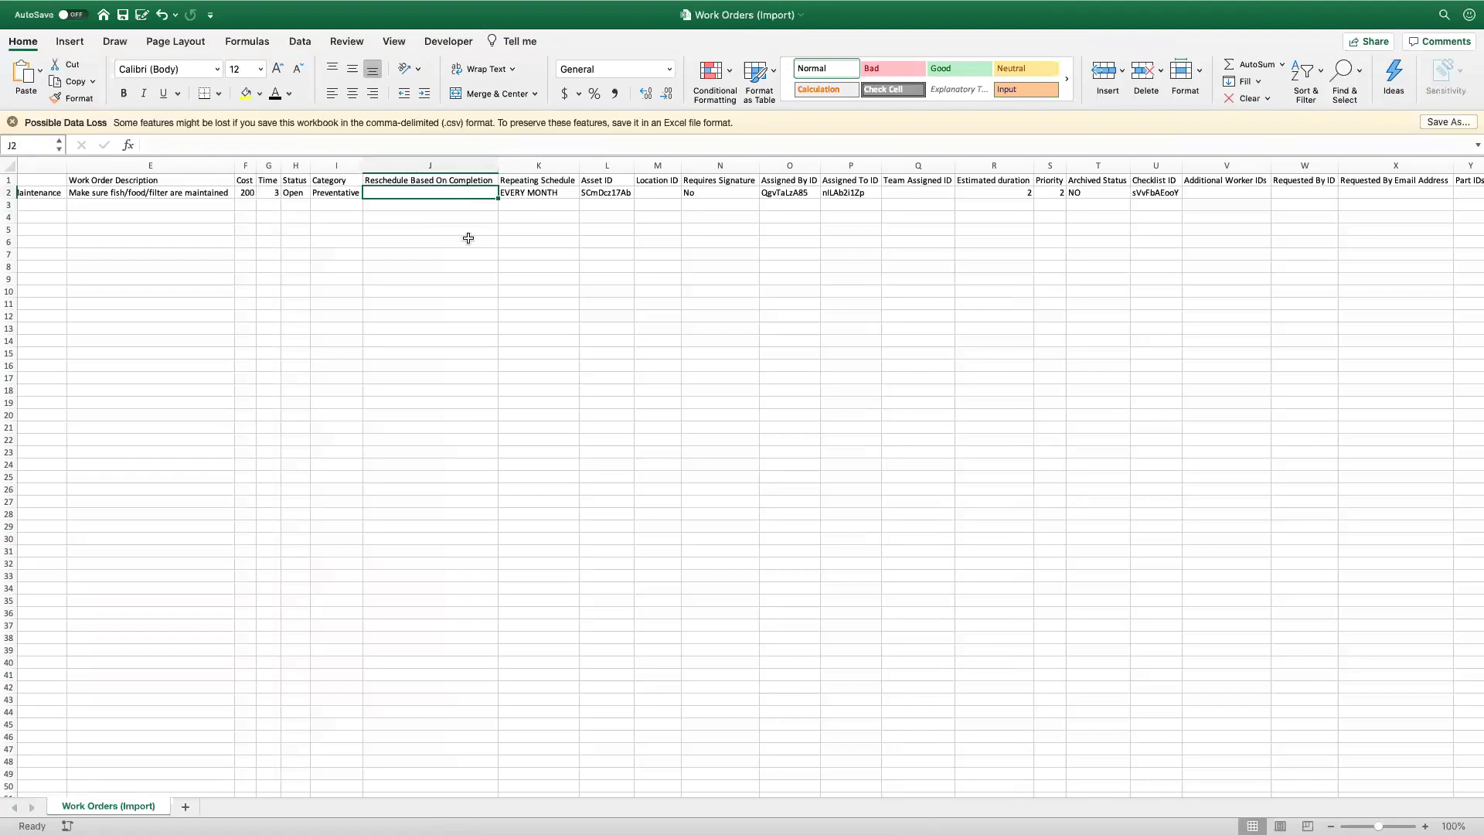
scroll(468, 238, right, 3)
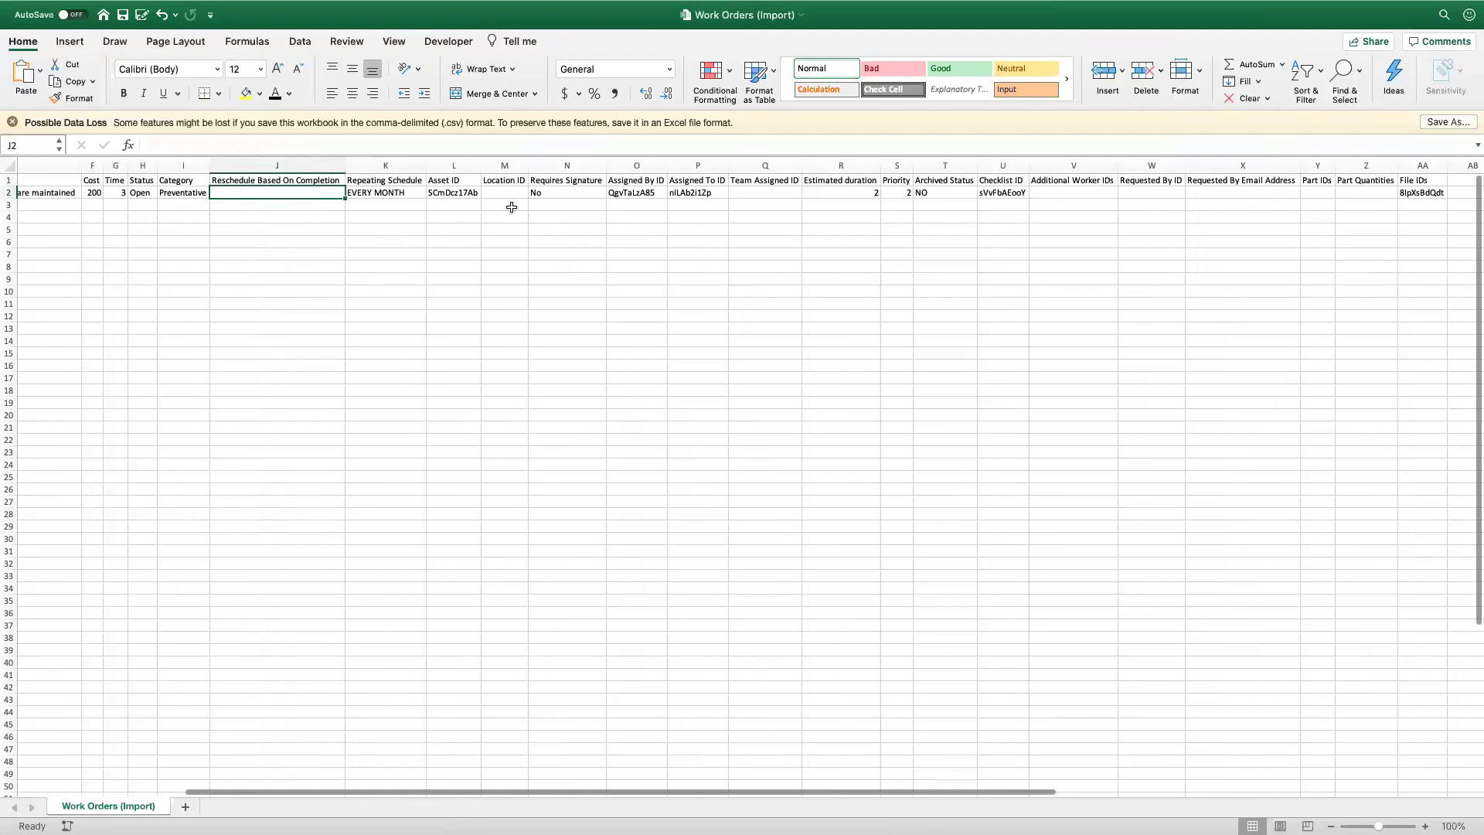
scroll(512, 206, right, 1)
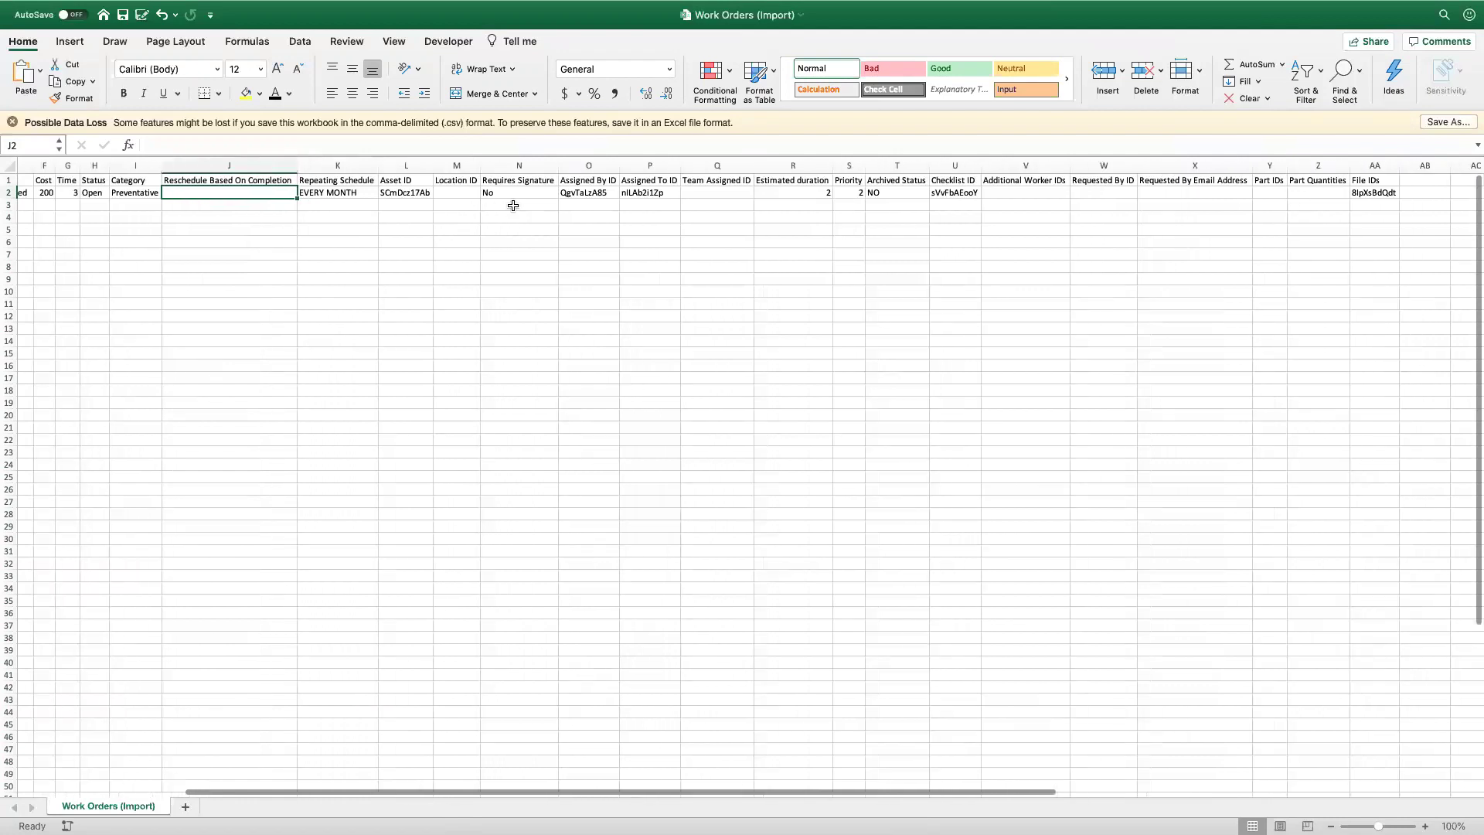
Examine the Asset ID and Location ID columns and the asset ID entered for the sample work order.
click(414, 165)
click(456, 166)
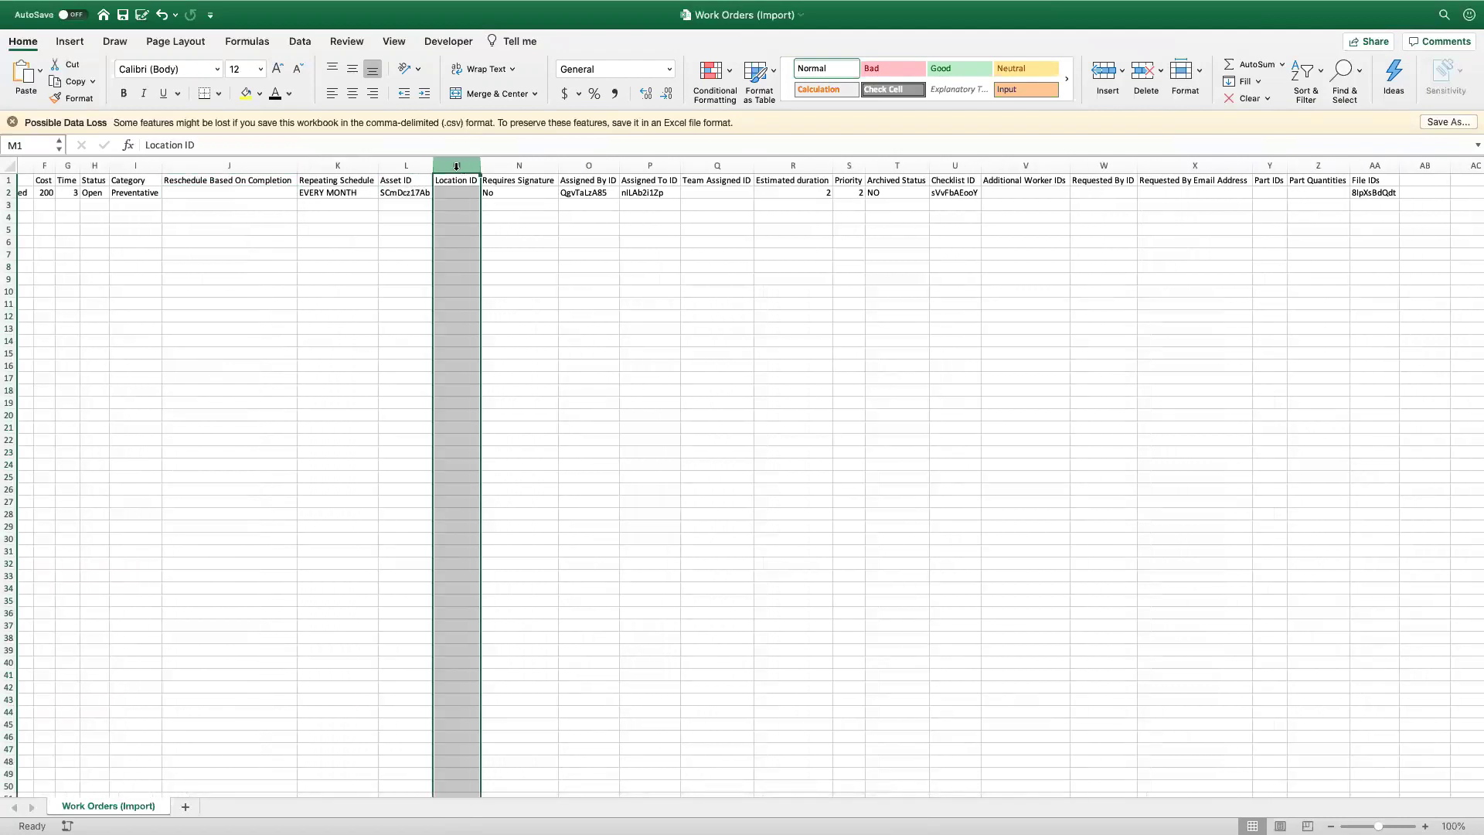
scroll(435, 194, right, 1)
click(437, 216)
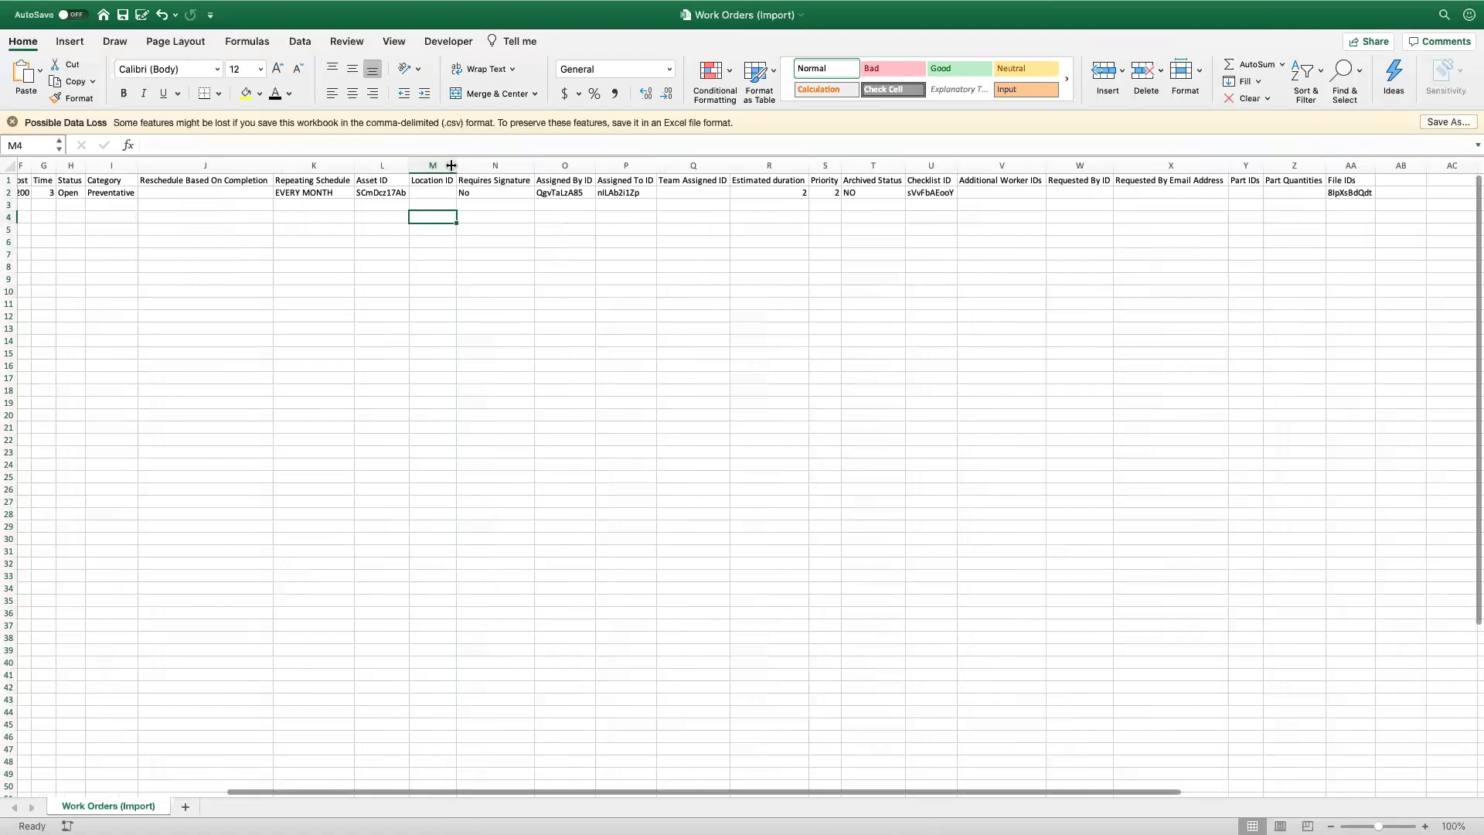
click(396, 165)
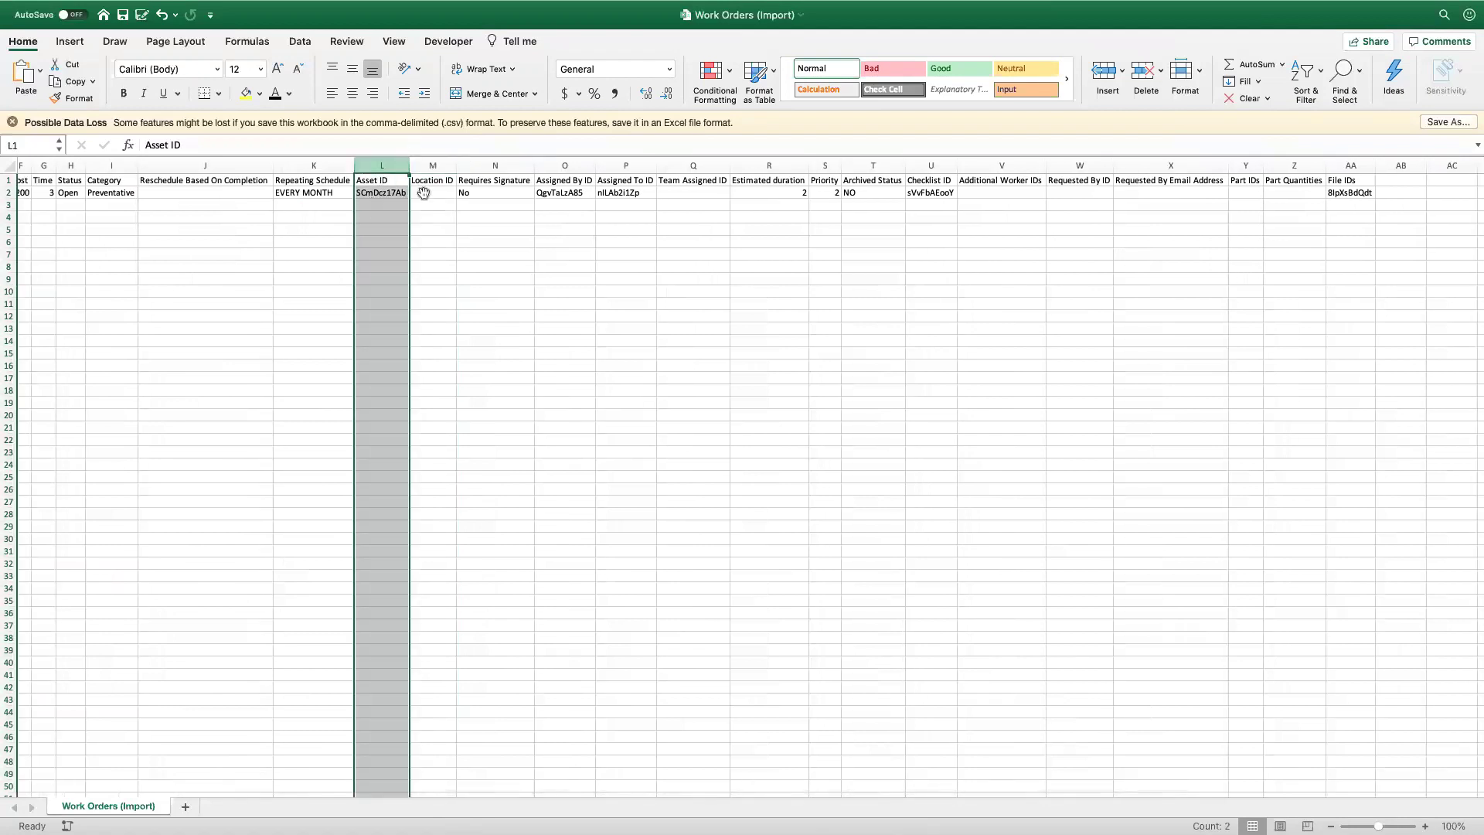
click(447, 163)
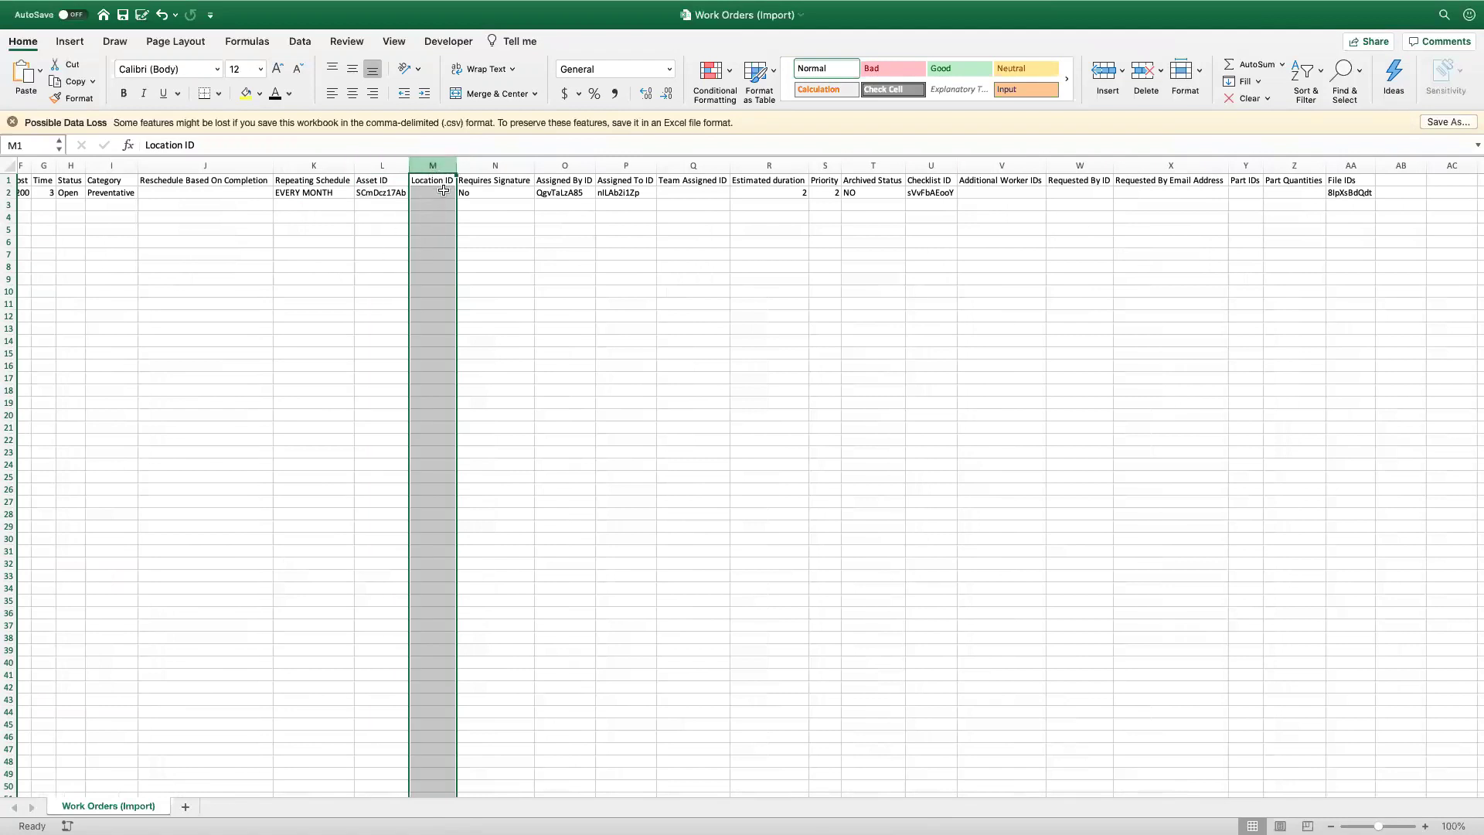
scroll(413, 220, right, 2)
click(329, 193)
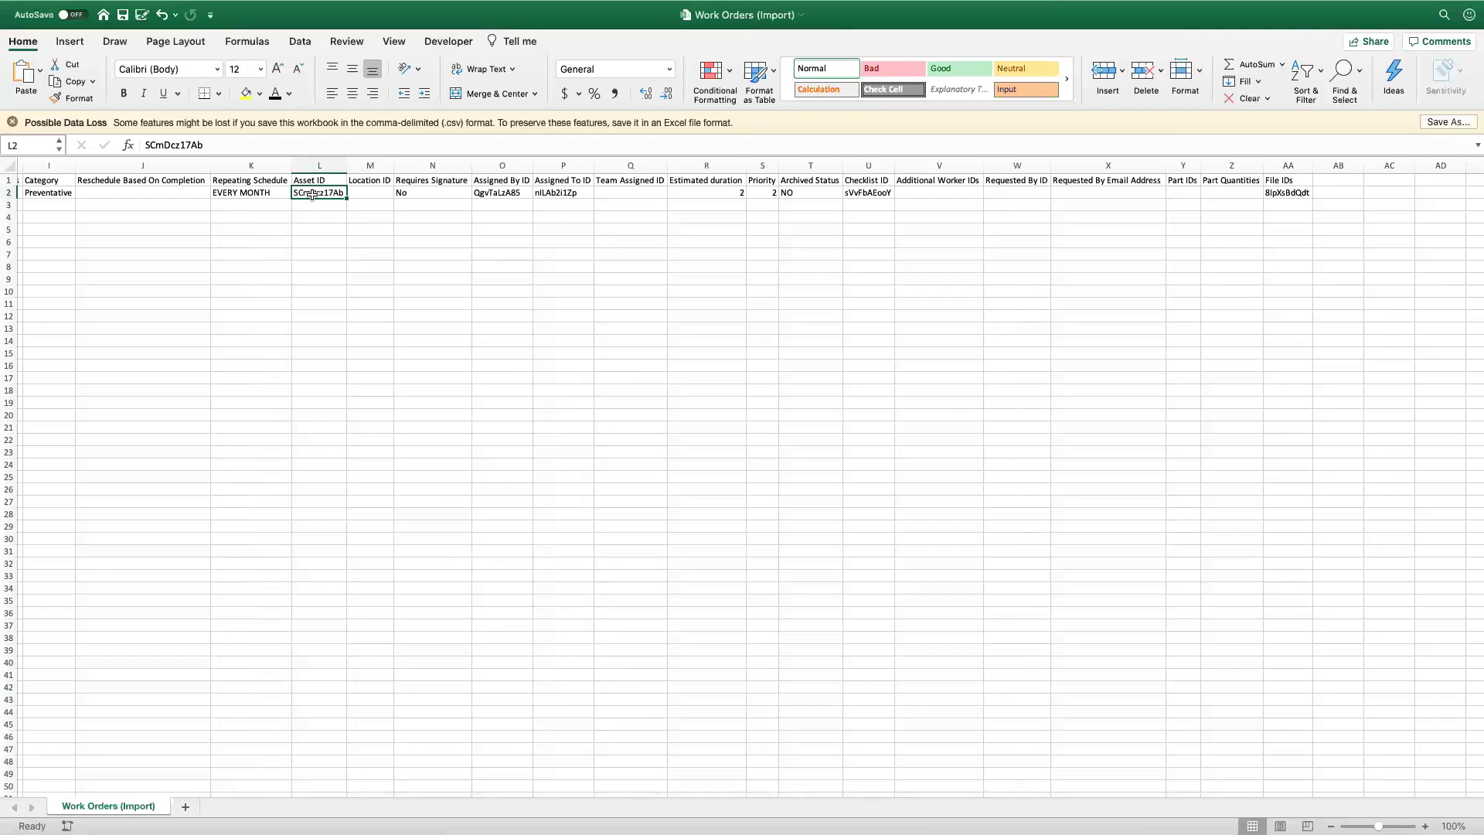
scroll(313, 219, right, 2)
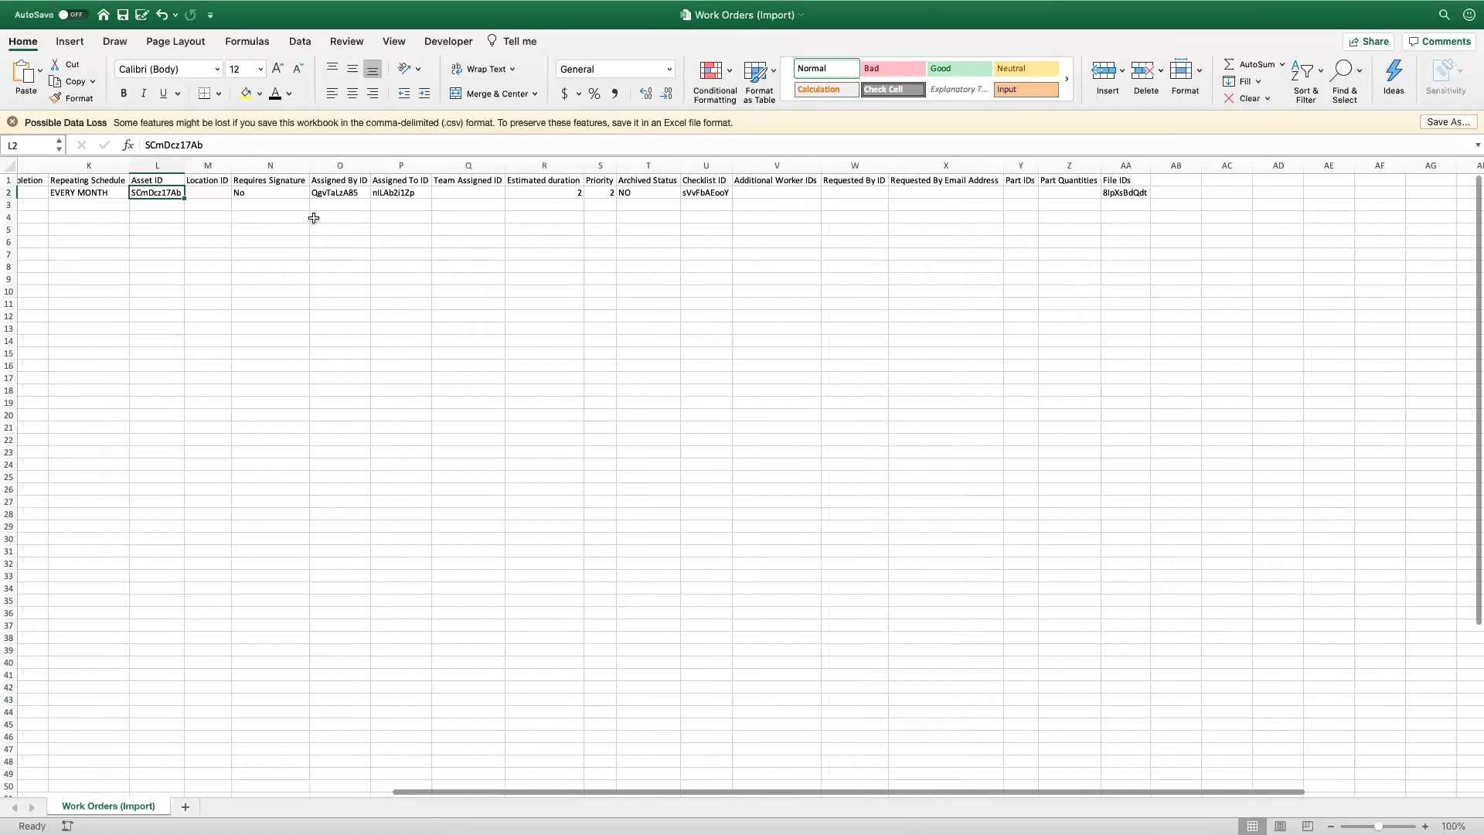
Examine the Archived Status column and its value for the sample work order.
click(630, 170)
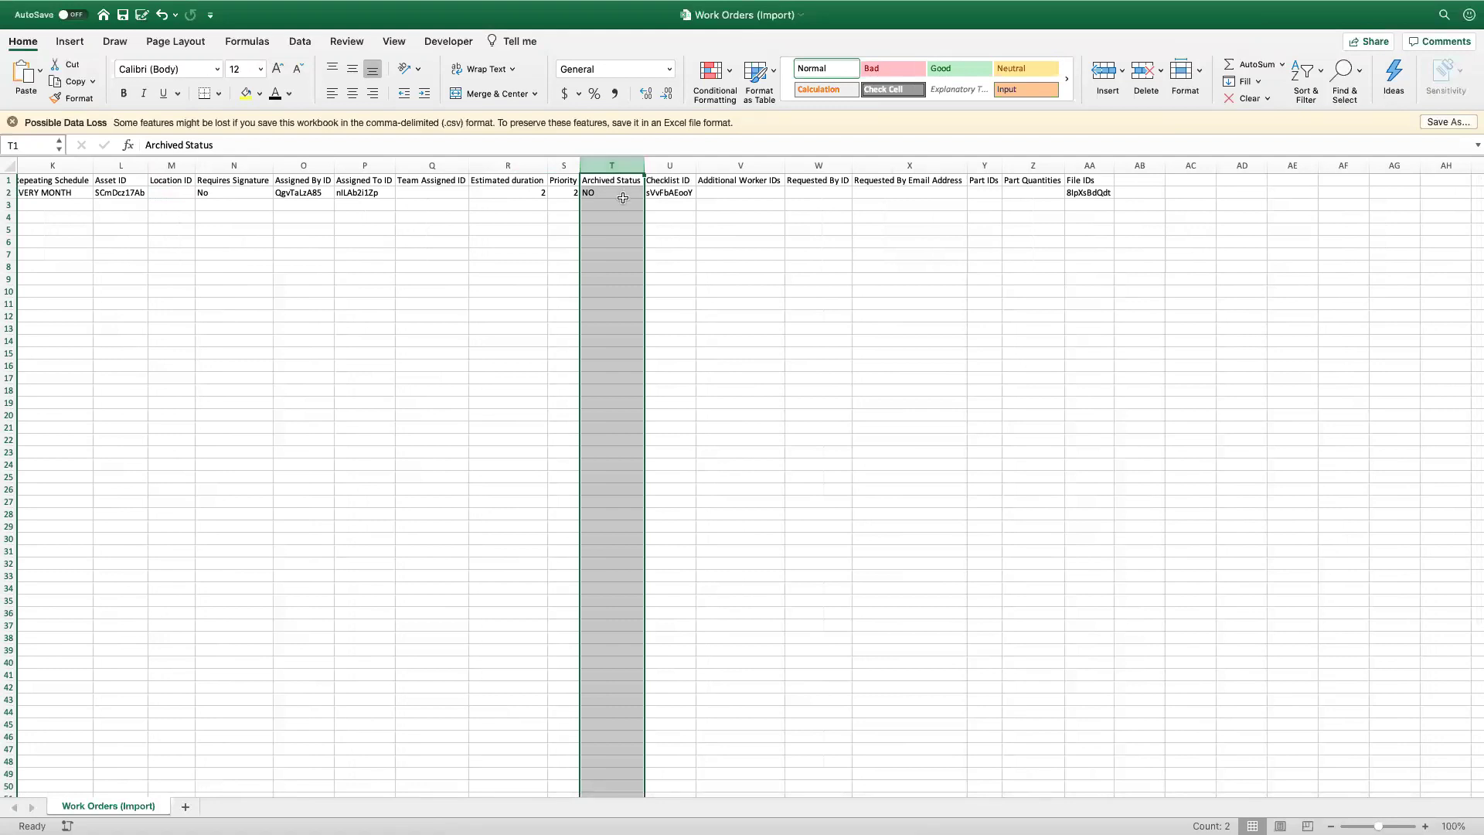
click(623, 198)
scroll(623, 197, right, 2)
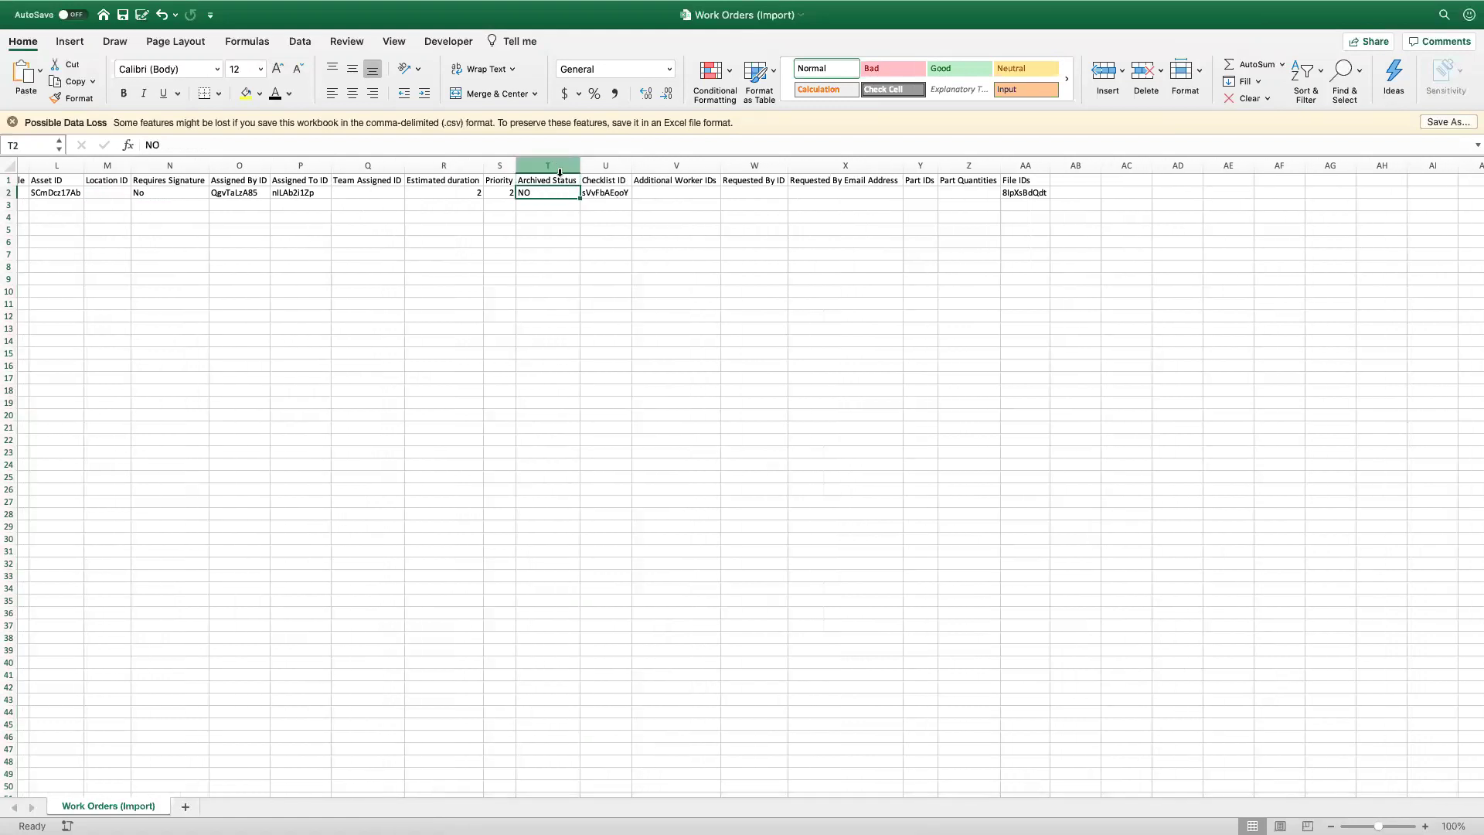
scroll(575, 196, right, 3)
scroll(569, 198, right, 1)
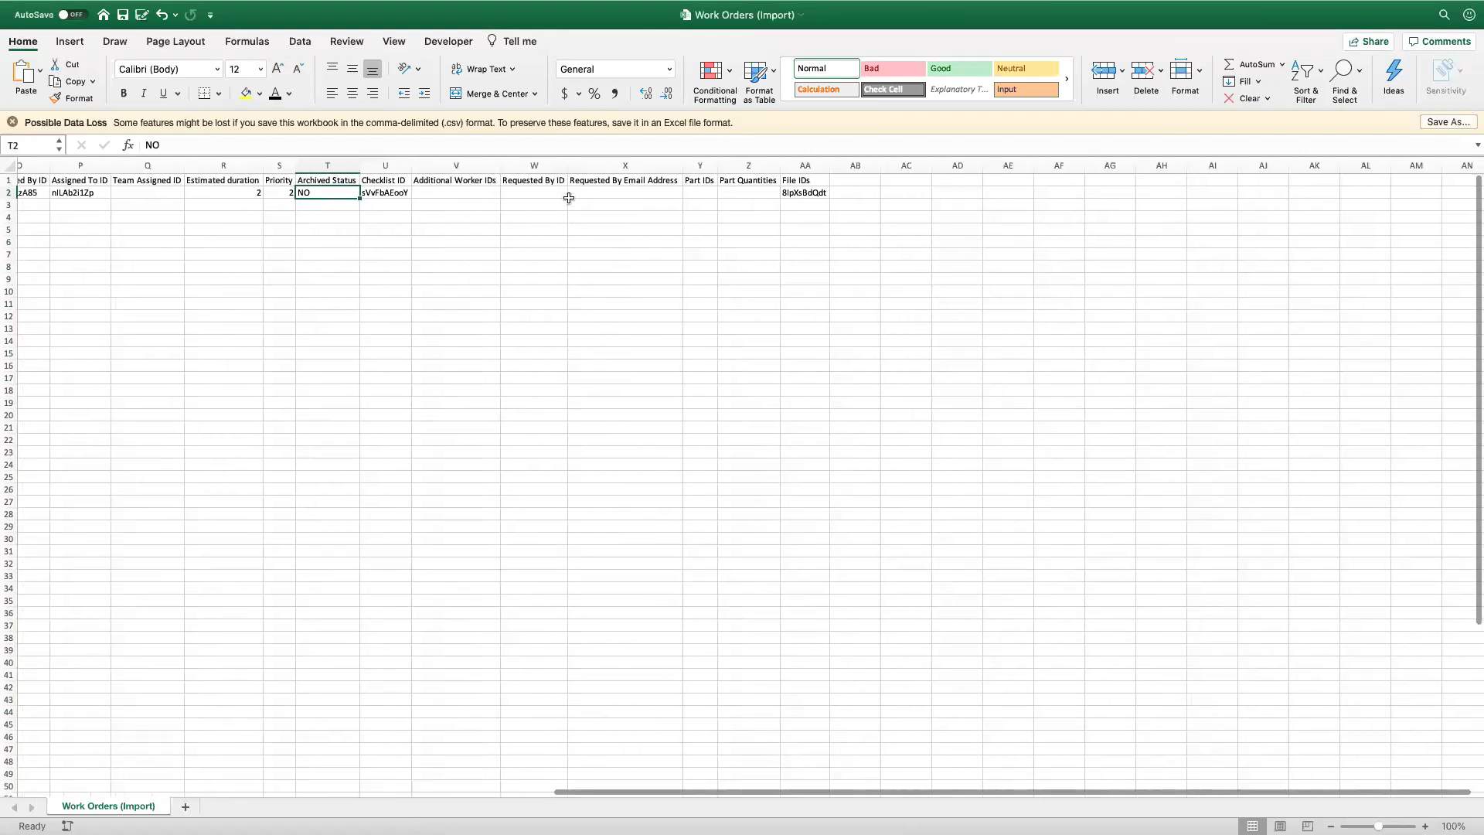
Examine the sample's Checklist ID, and find the matching ID in the URL of UpKeep's Fish Tank Inspection checklist in Settings.
click(399, 168)
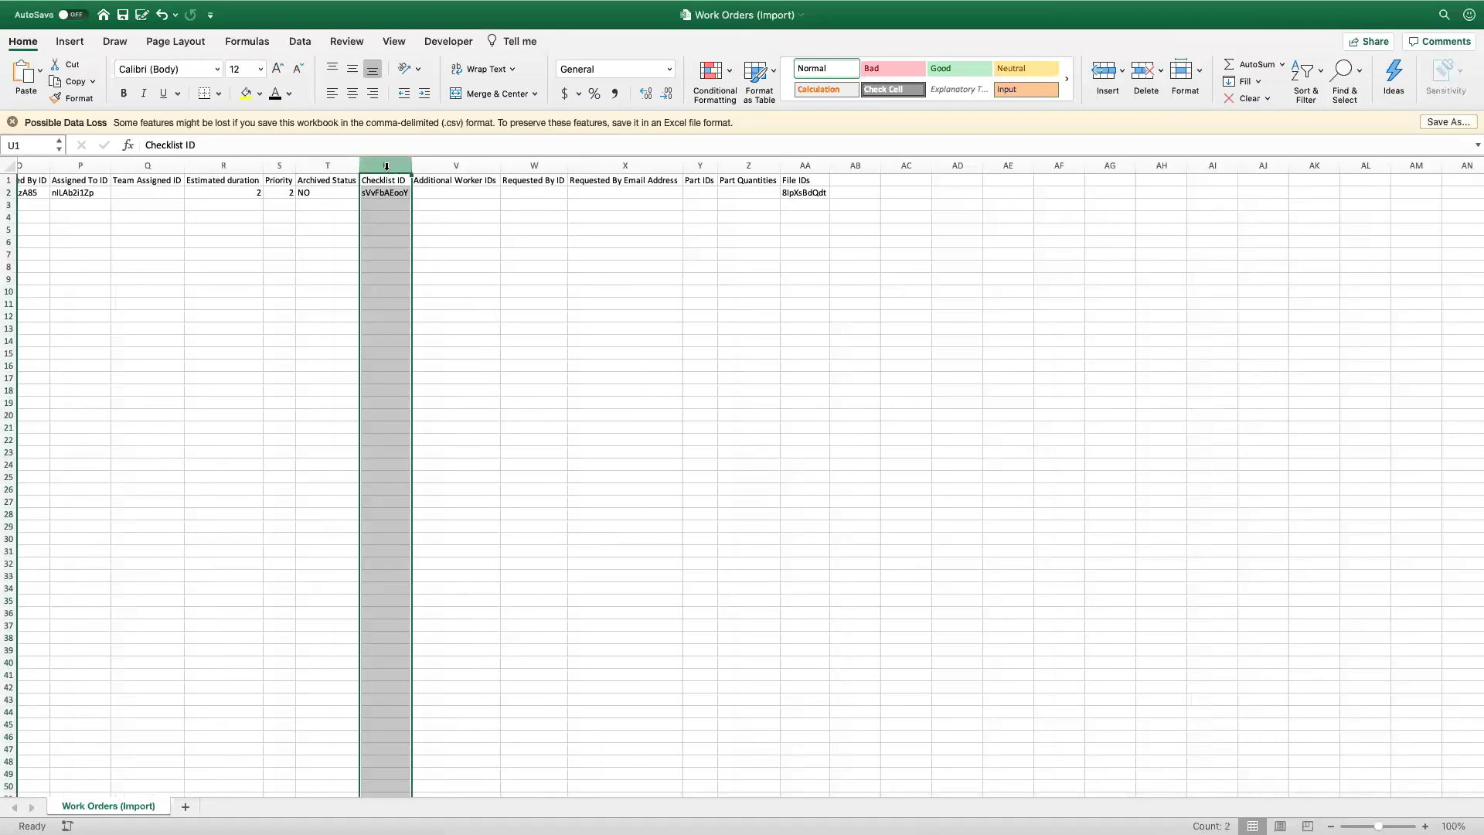
click(400, 196)
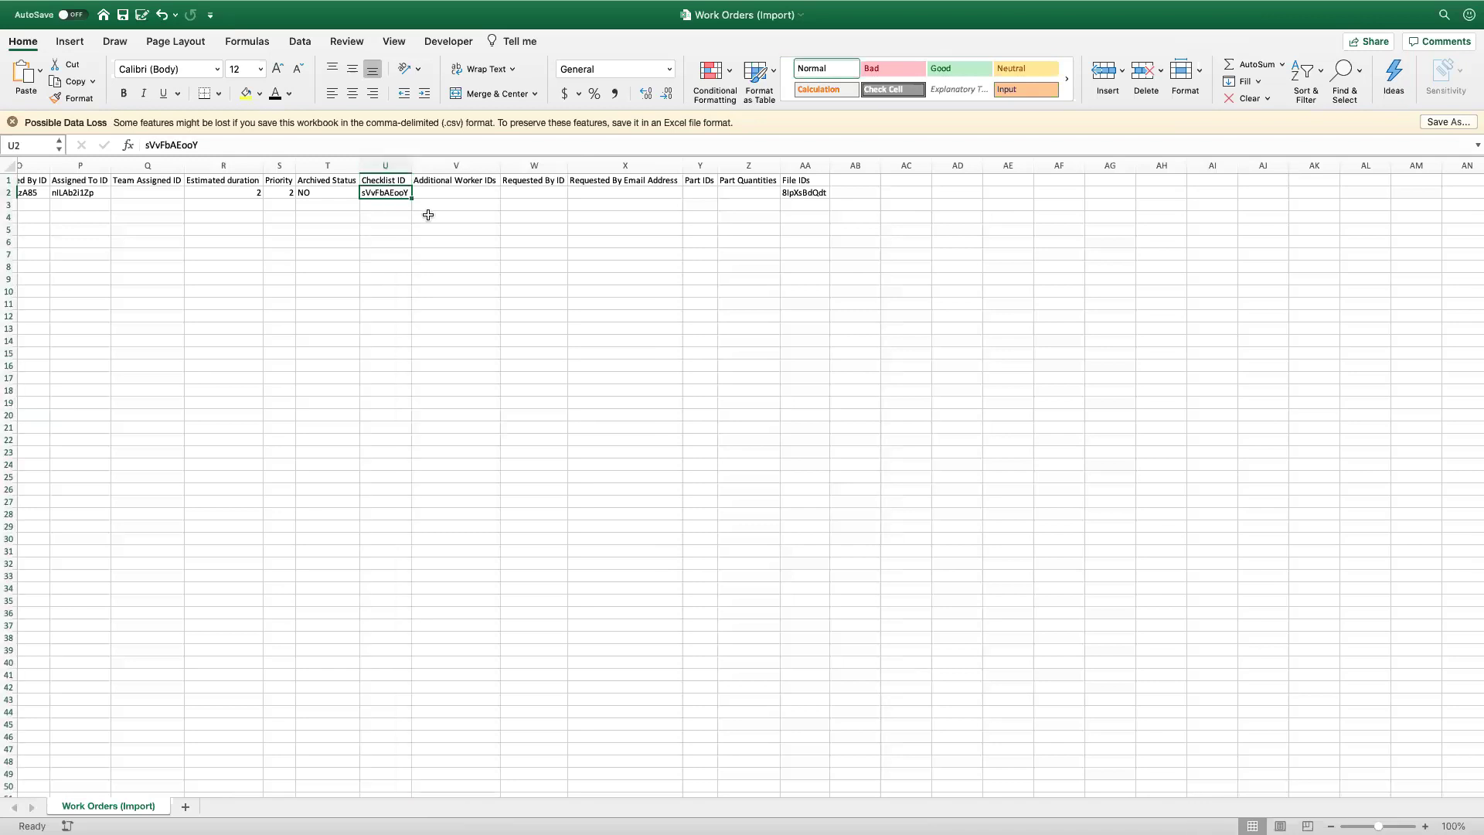
key(ctrl+Left)
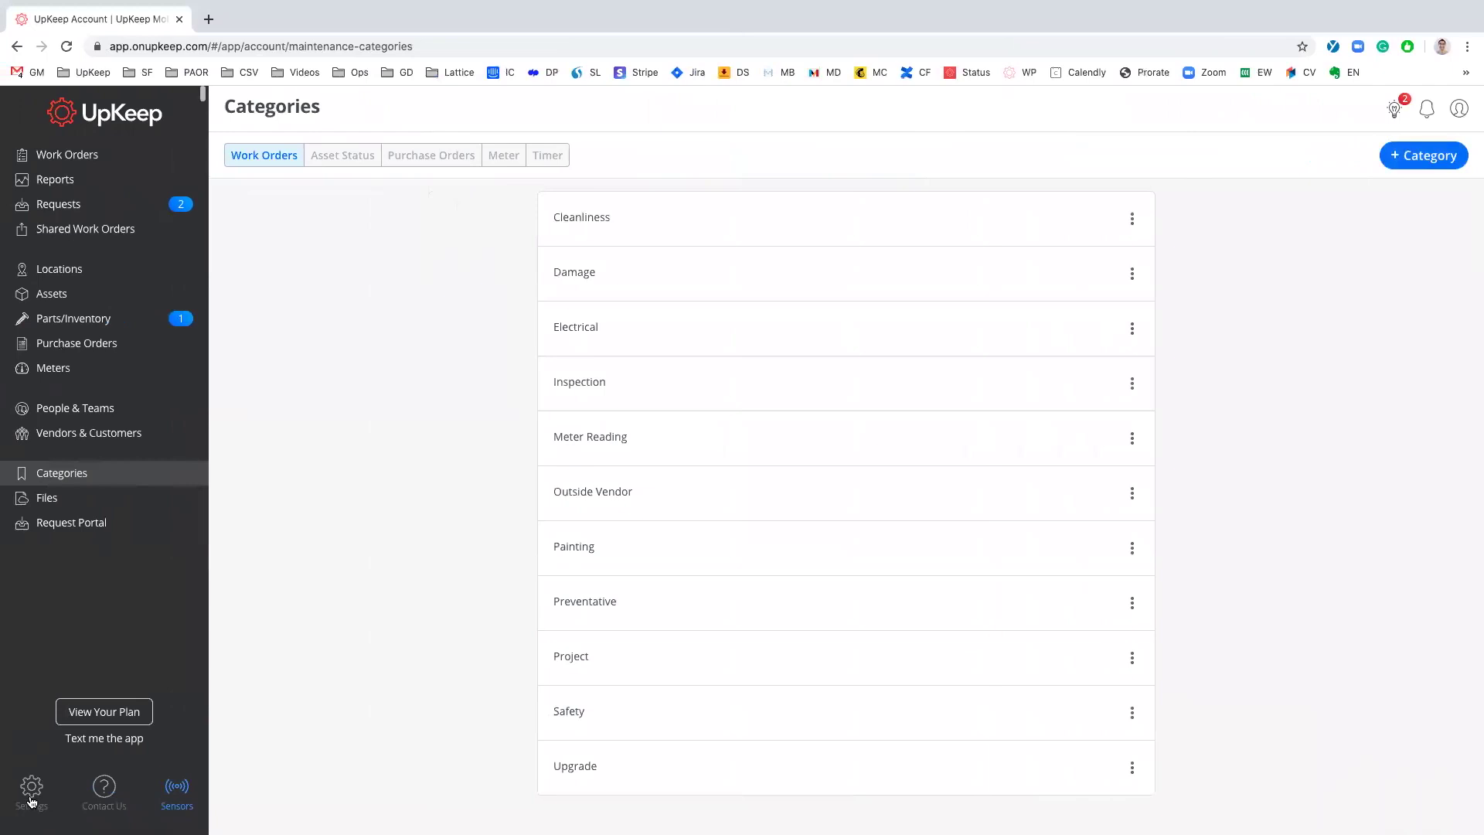
click(31, 788)
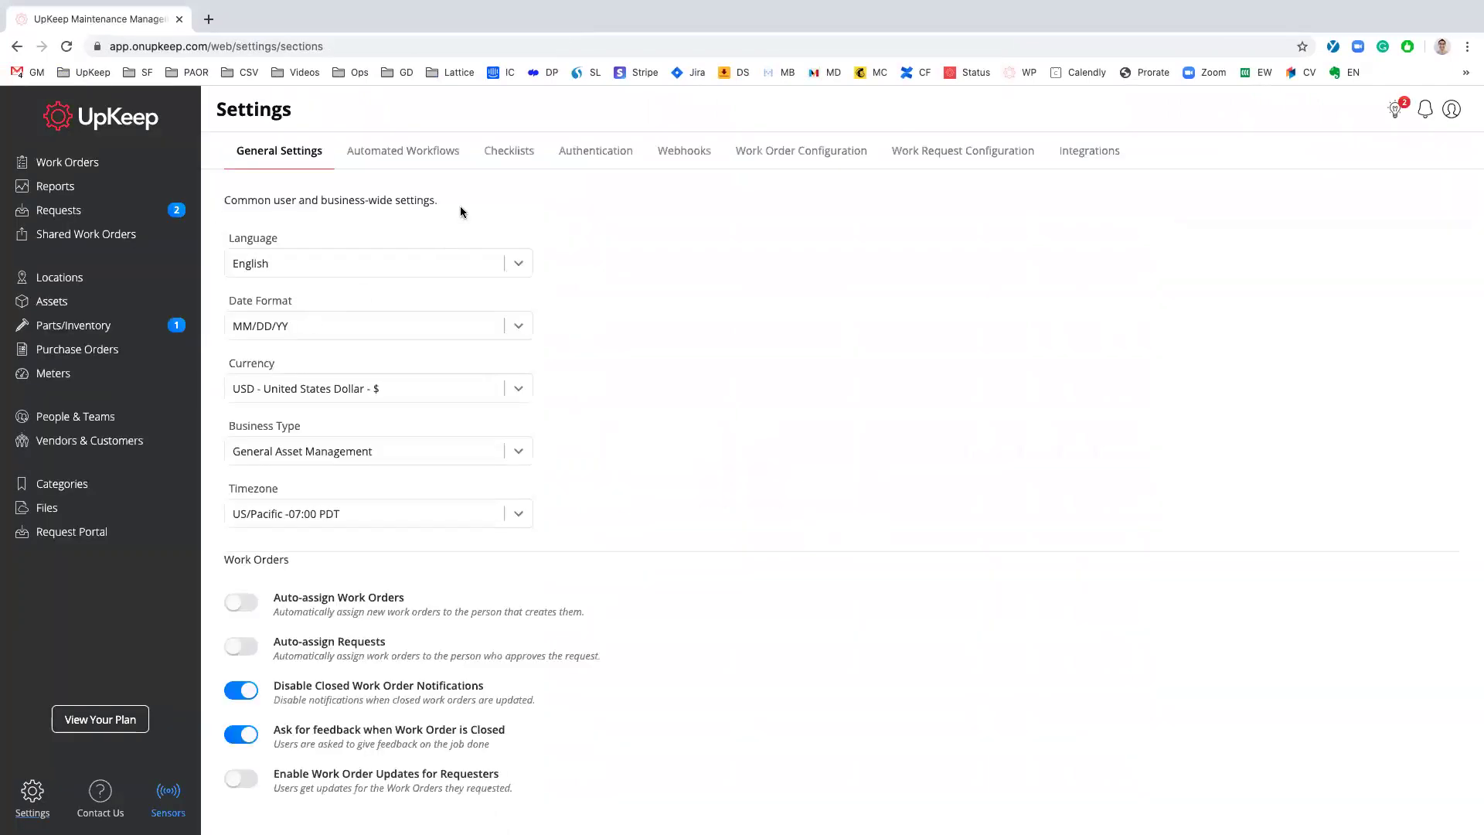
click(34, 790)
click(509, 154)
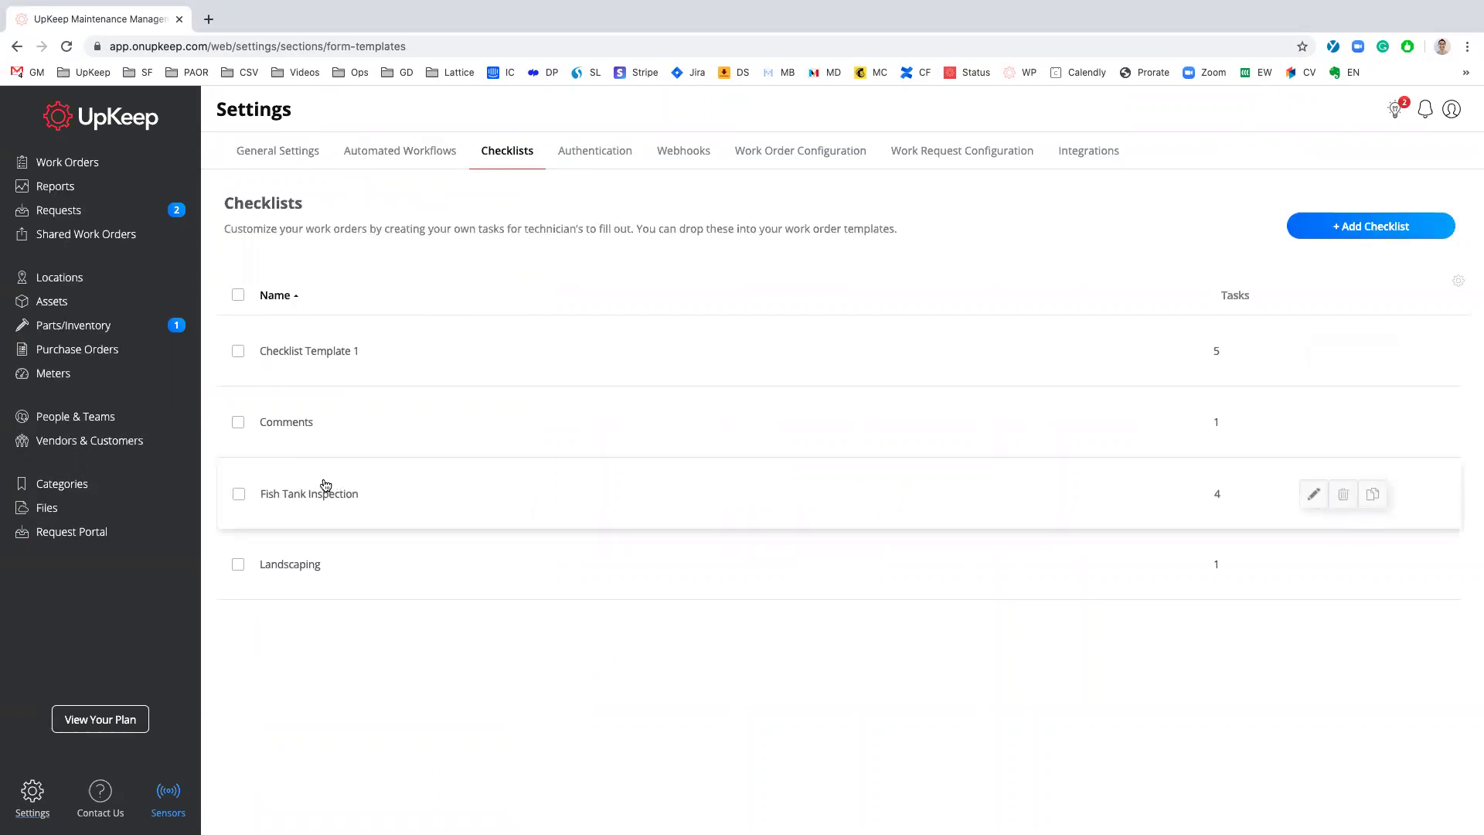
click(325, 484)
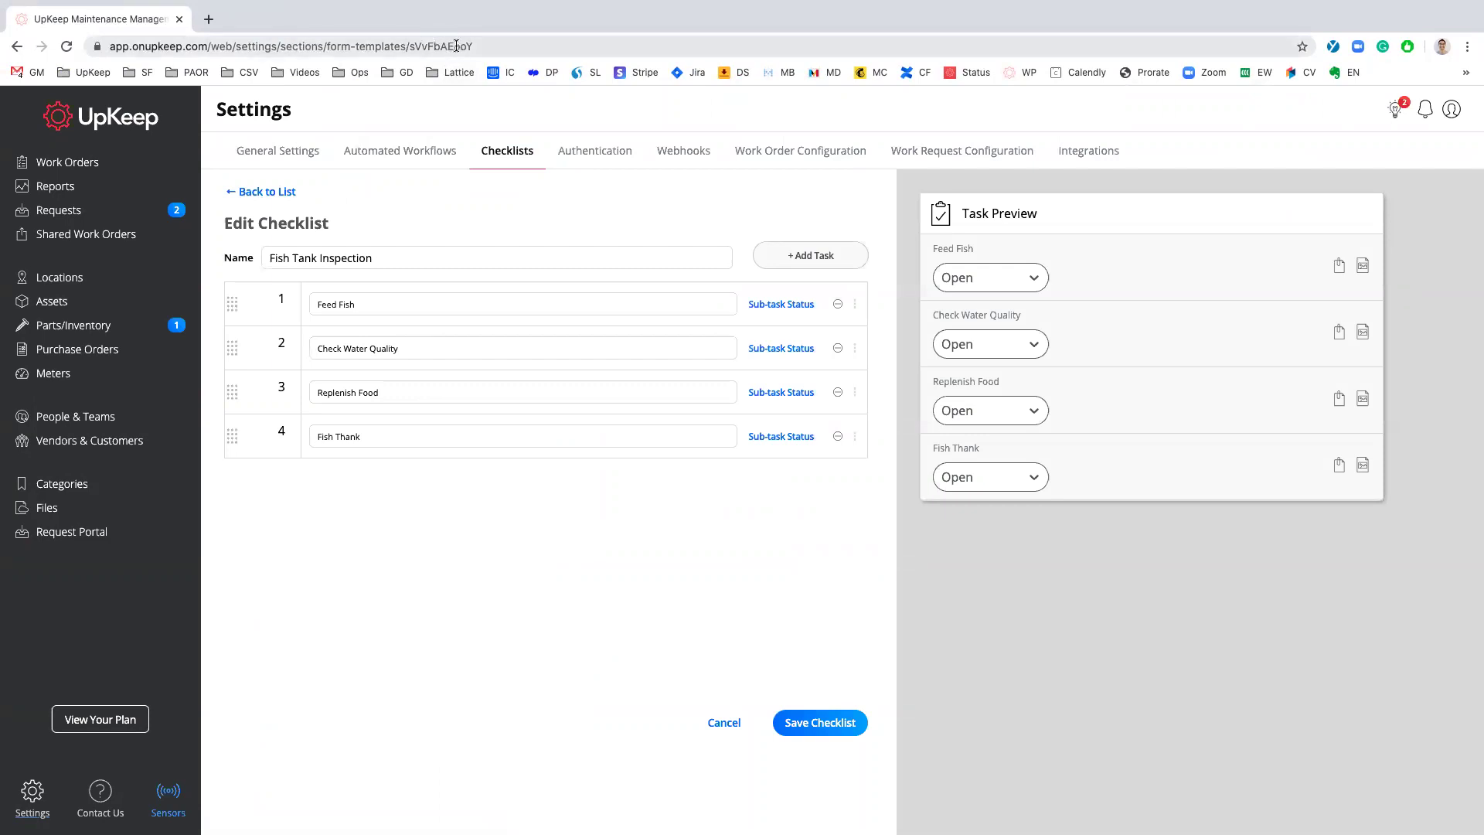
double_click(461, 47)
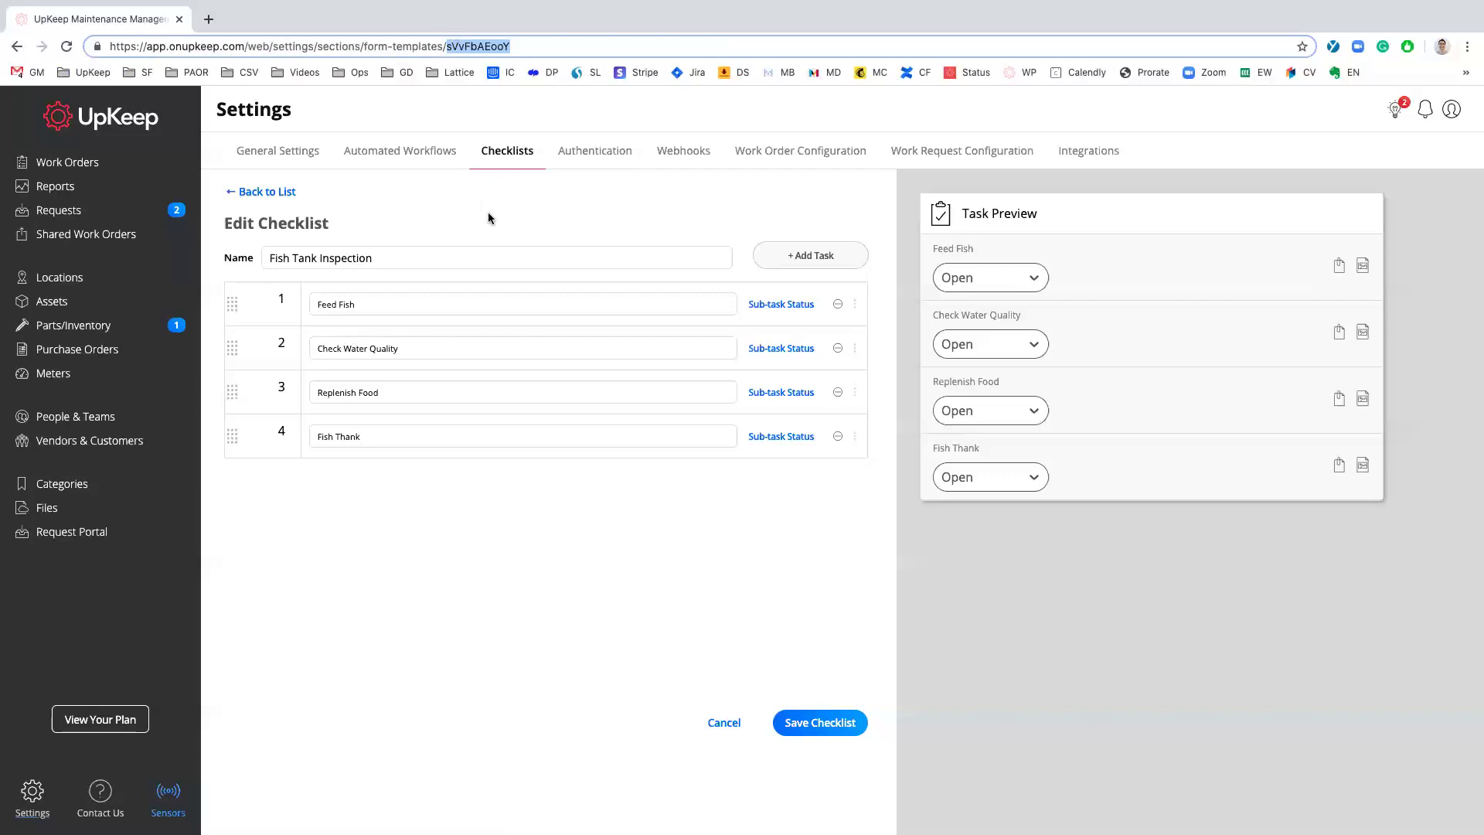
Examine the File IDs column in the Excel workbook and look up the file IDs on UpKeep's Files page.
key(super+Tab)
click(659, 204)
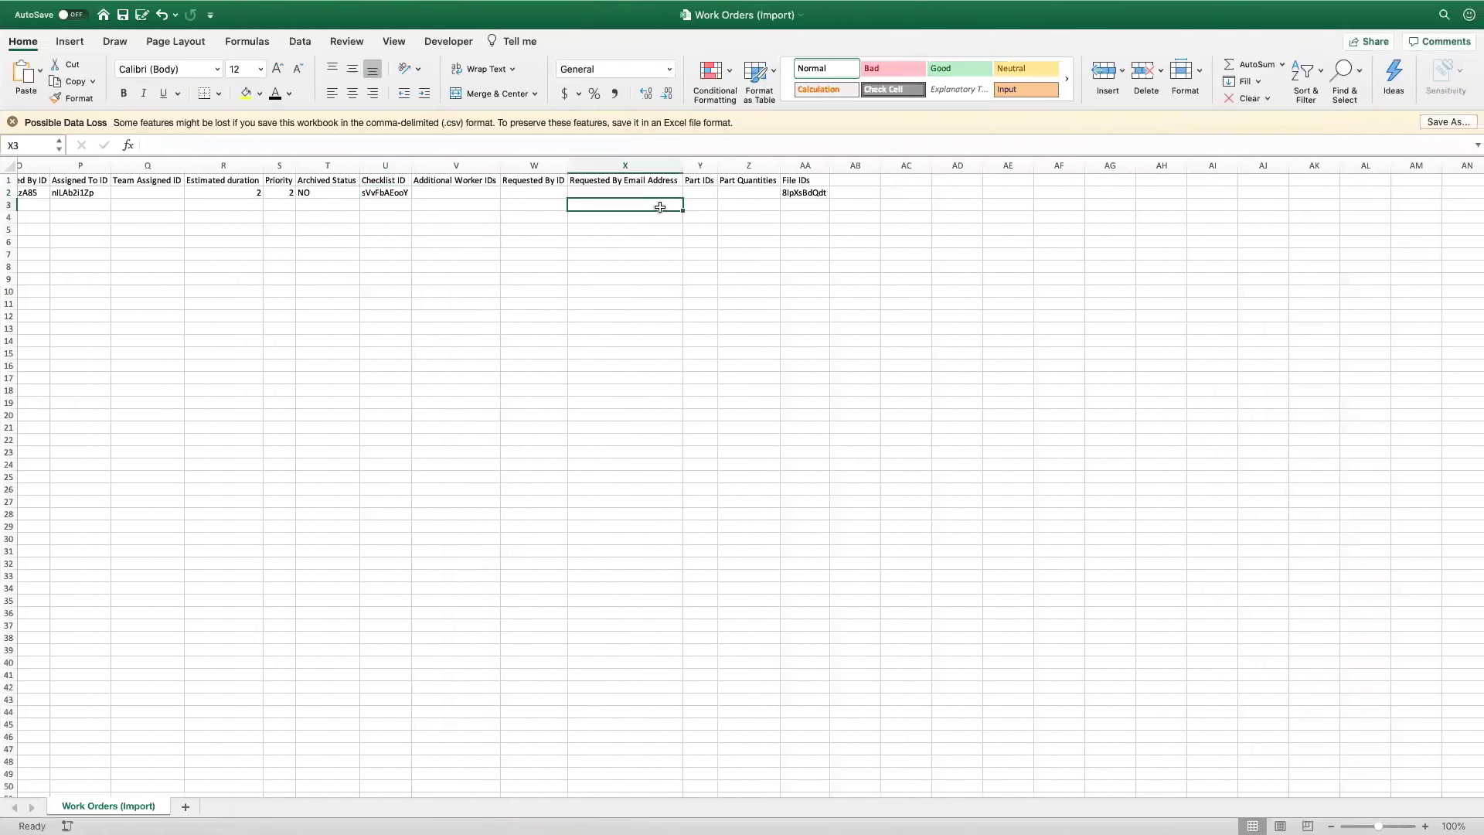
click(817, 167)
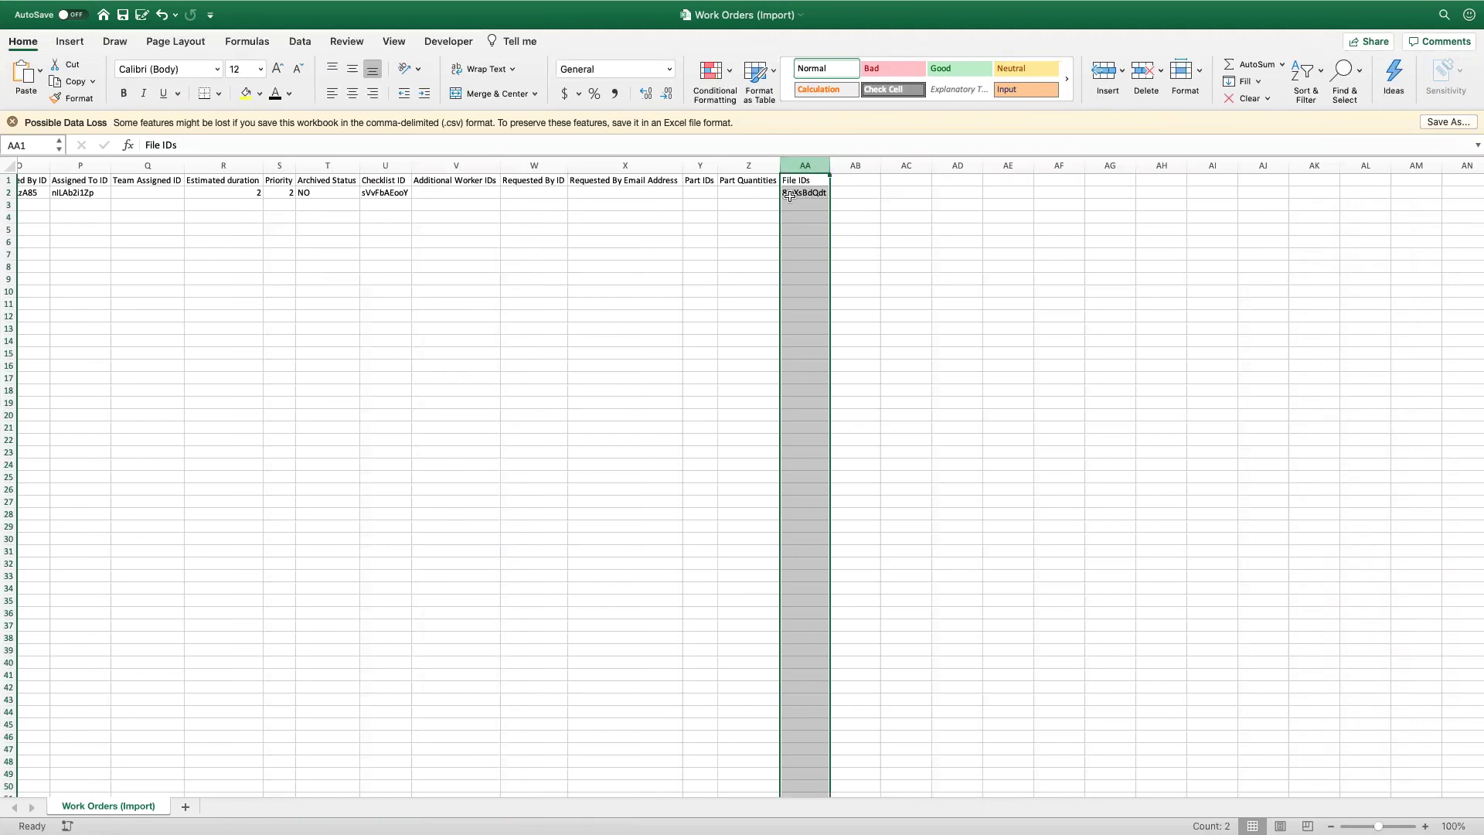
click(814, 165)
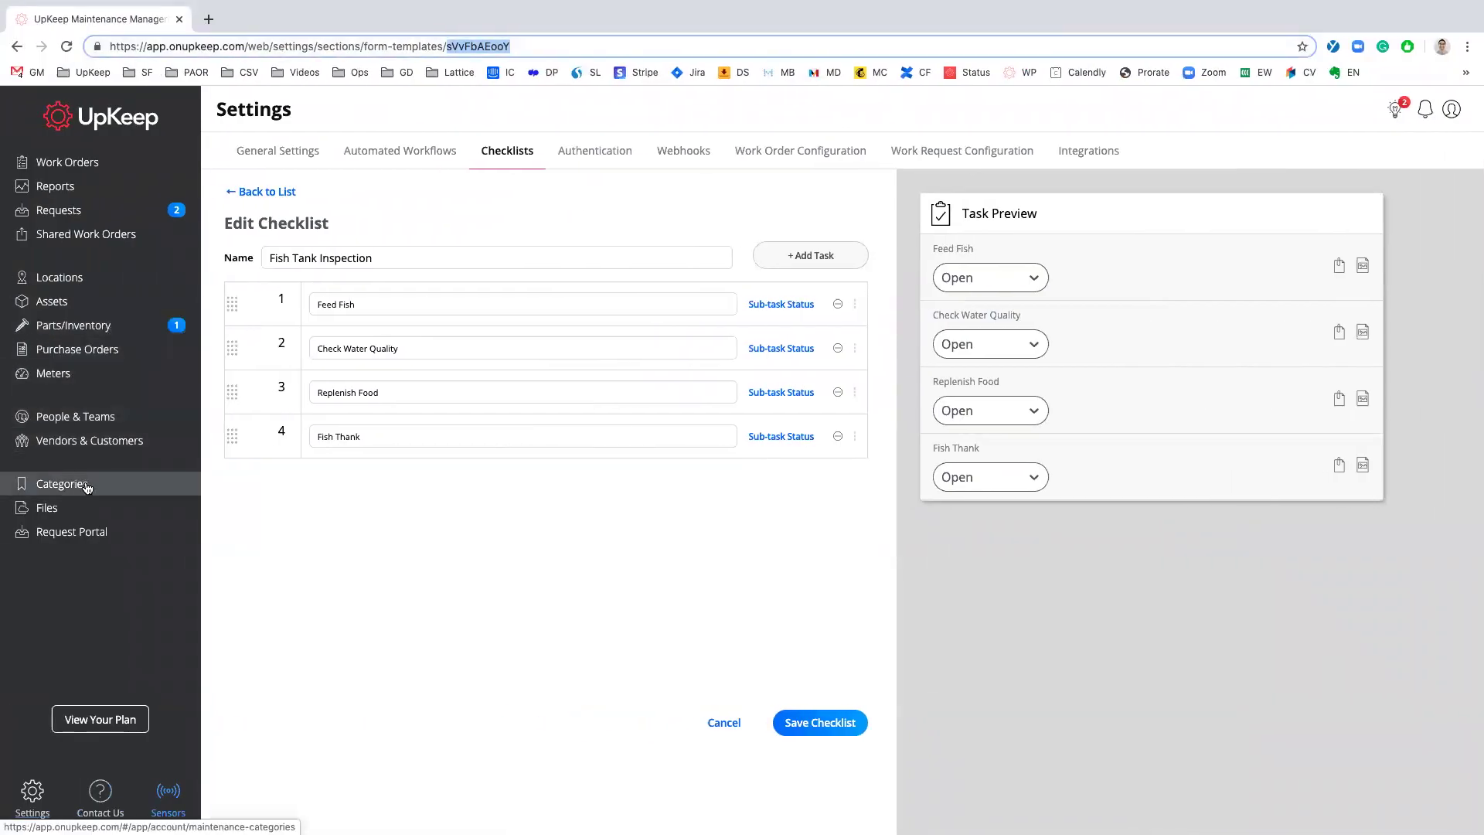
click(54, 514)
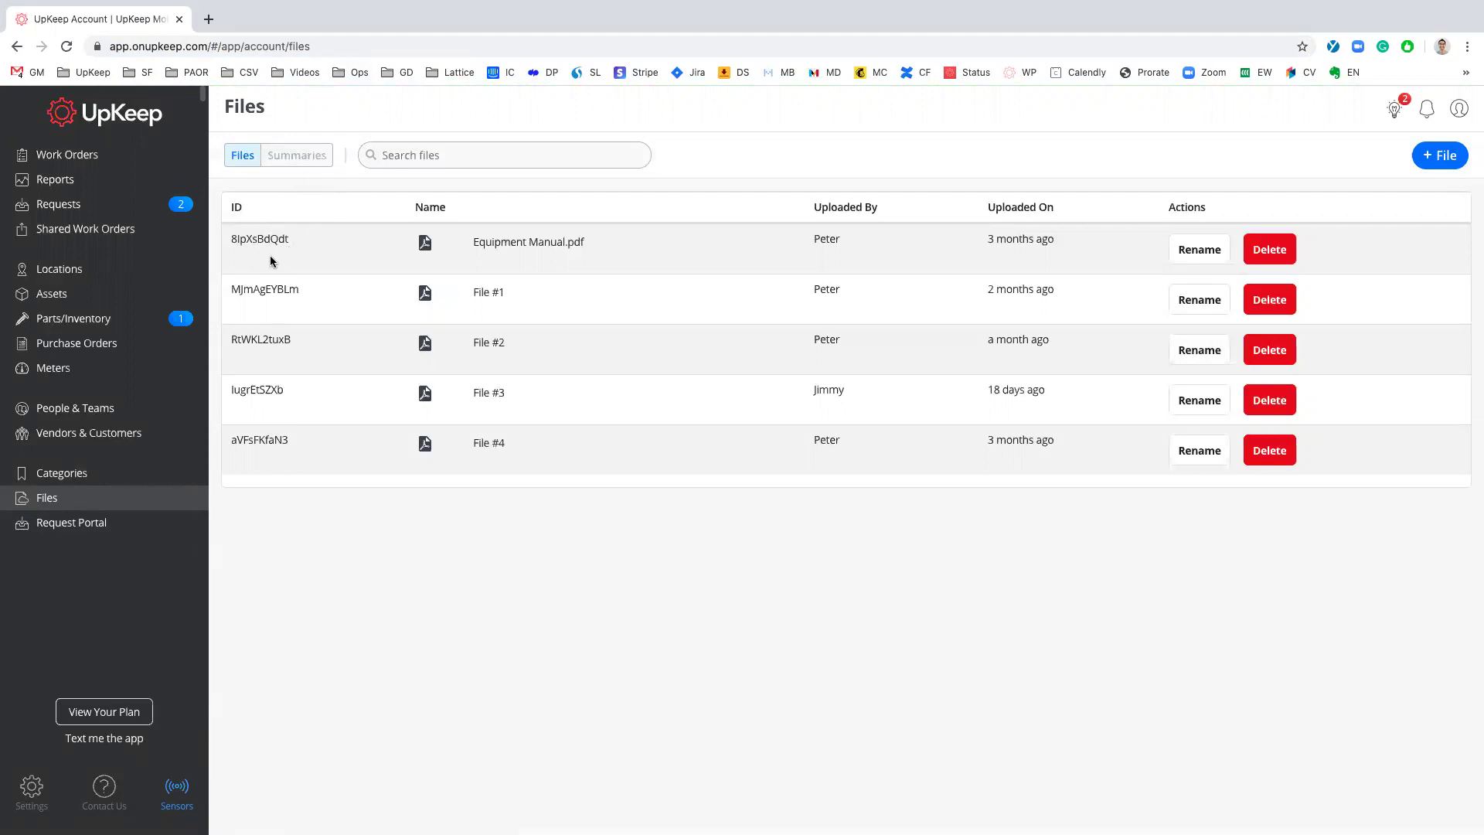
Switch back to the Excel workbook and save the Work Orders (Import) file.
key(super+Tab)
scroll(328, 272, right, 1)
click(309, 269)
scroll(314, 269, left, 2)
scroll(314, 269, left, 10)
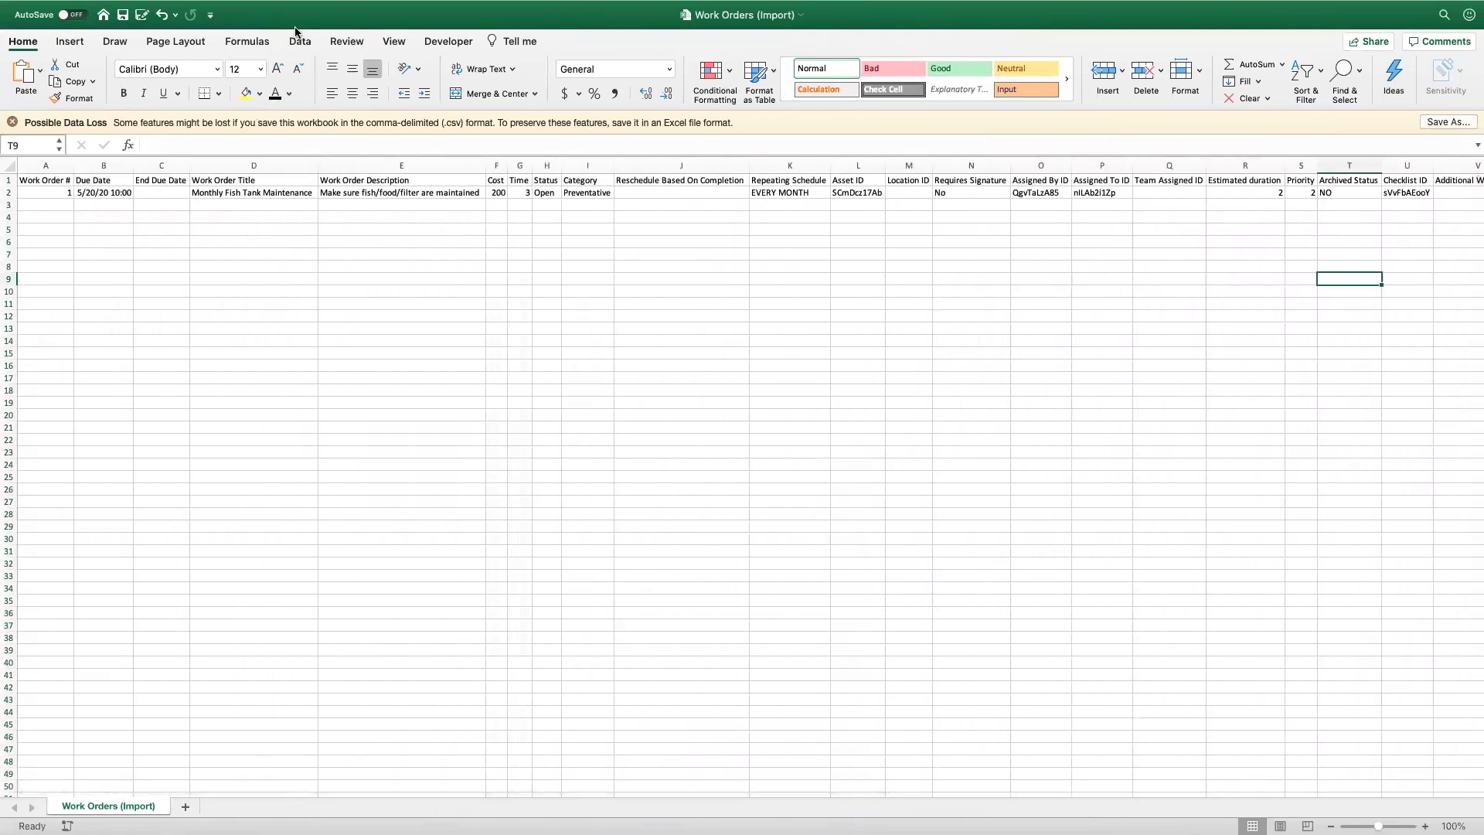
click(122, 14)
Switch to UpKeep and open the import page for Work Orders.
key(ctrl+Left)
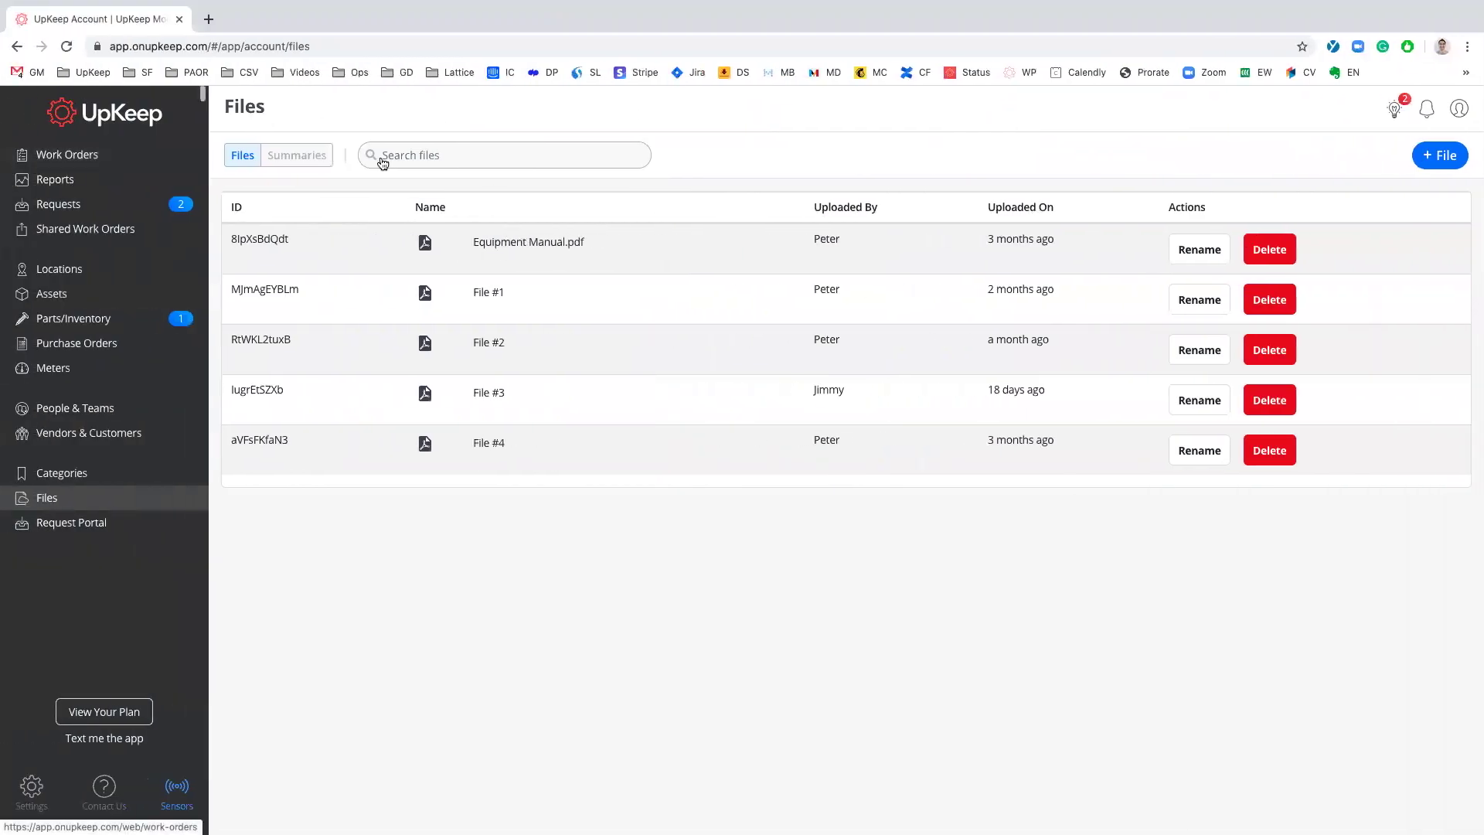
click(130, 161)
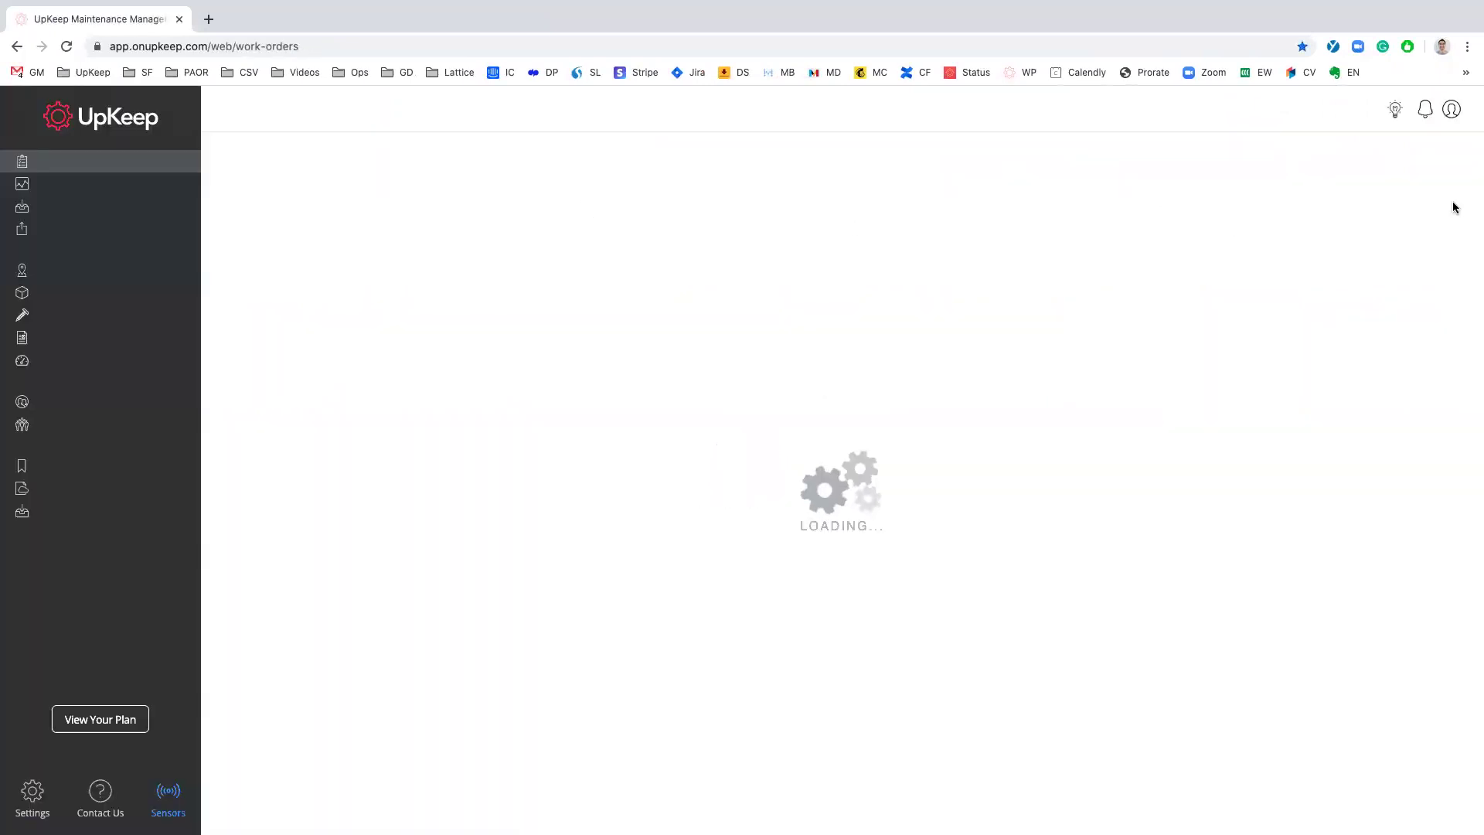
click(1331, 168)
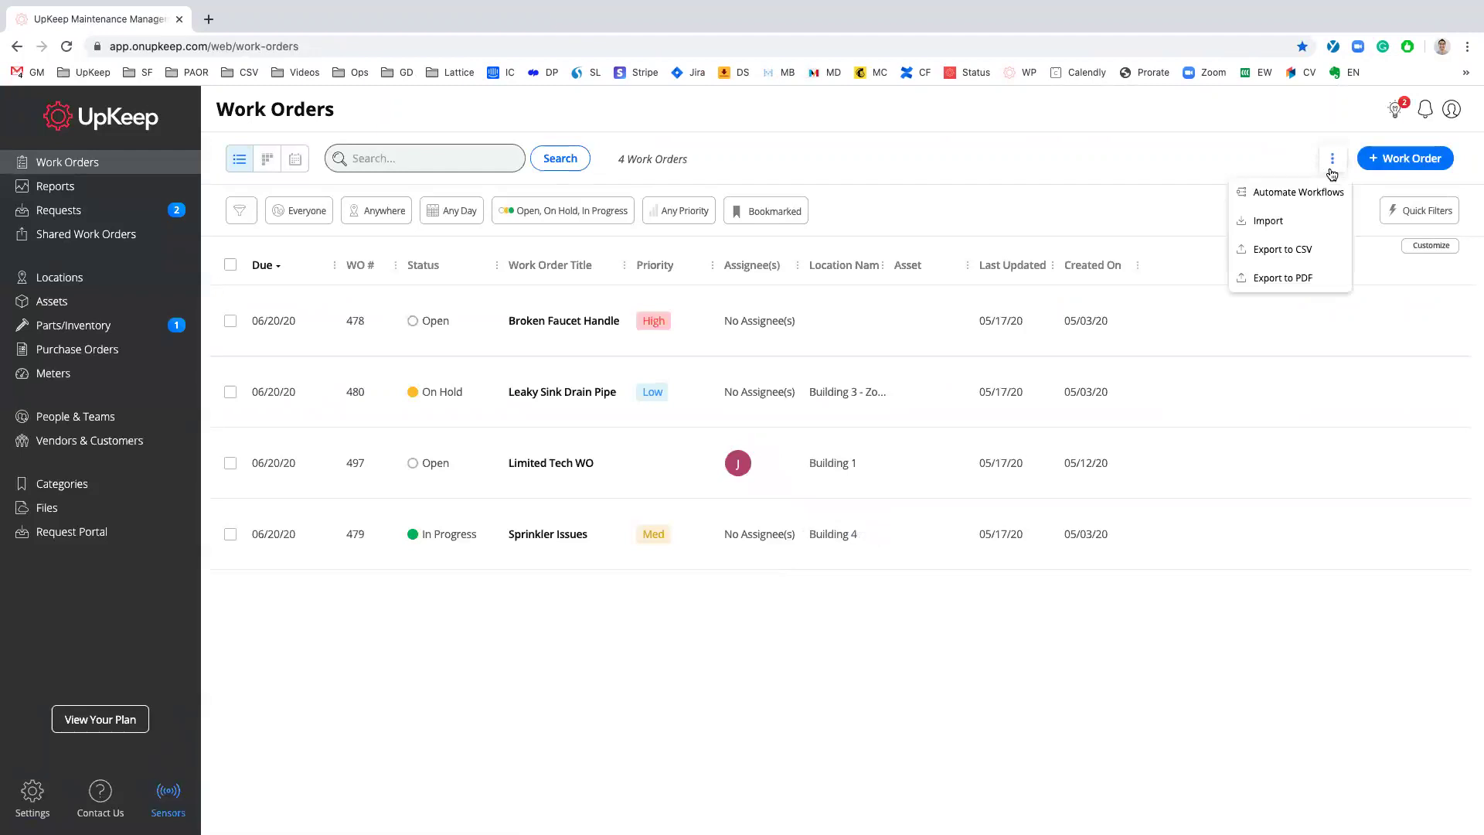
click(1277, 224)
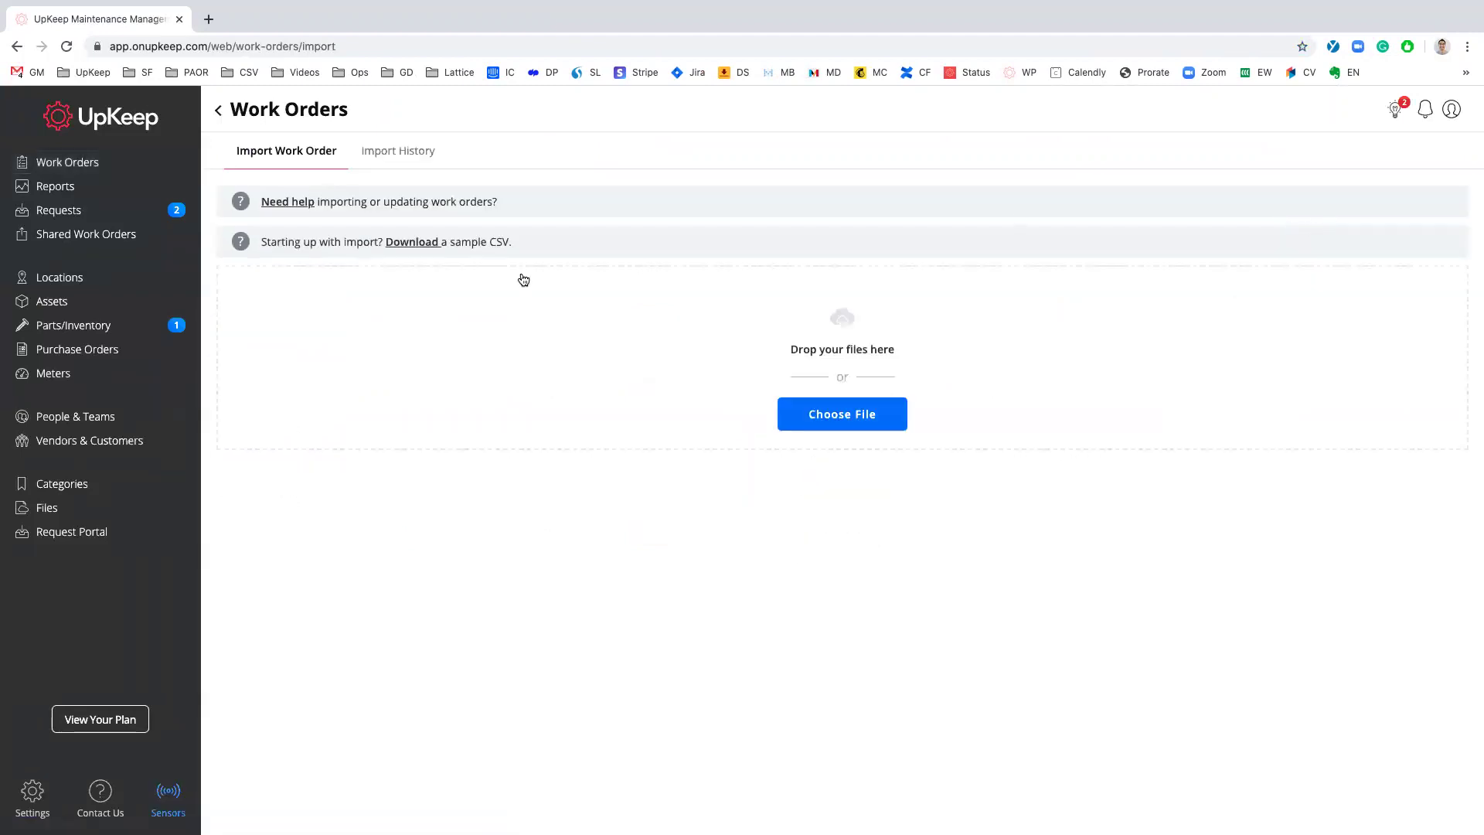
Choose Work Orders (Import).csv from the Desktop and import it, confirming the import.
click(879, 422)
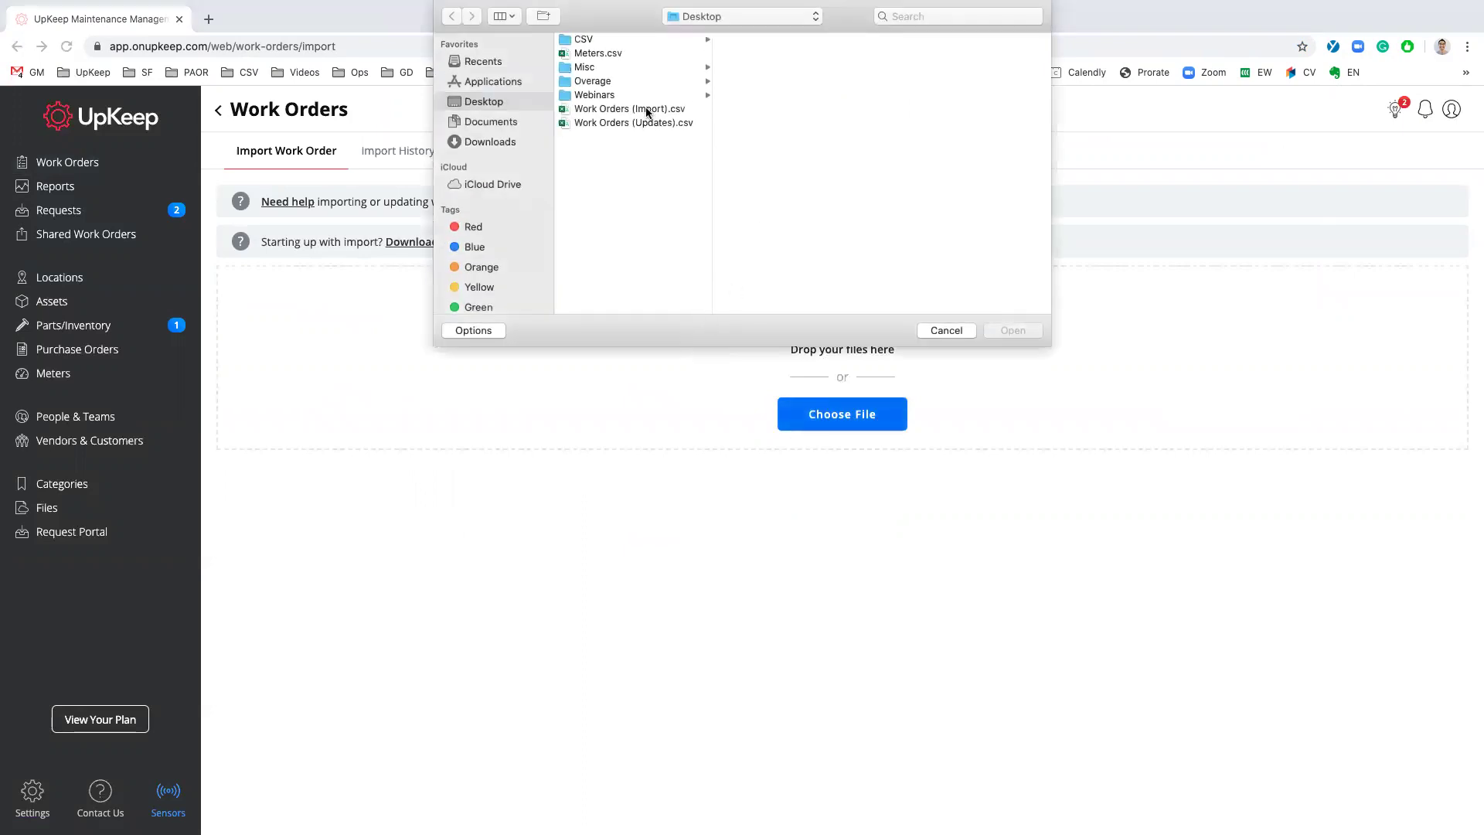
click(647, 110)
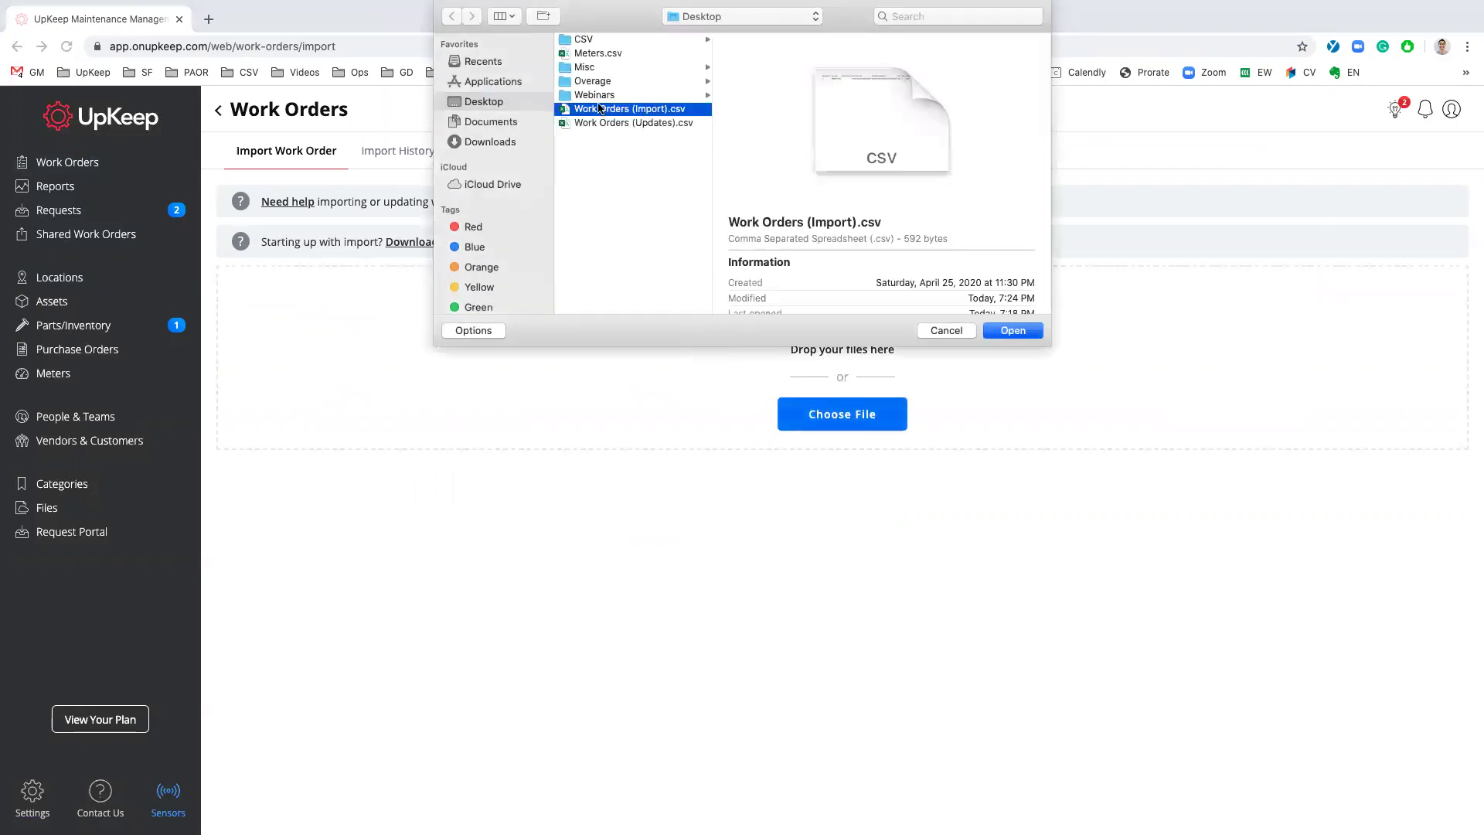
click(1013, 330)
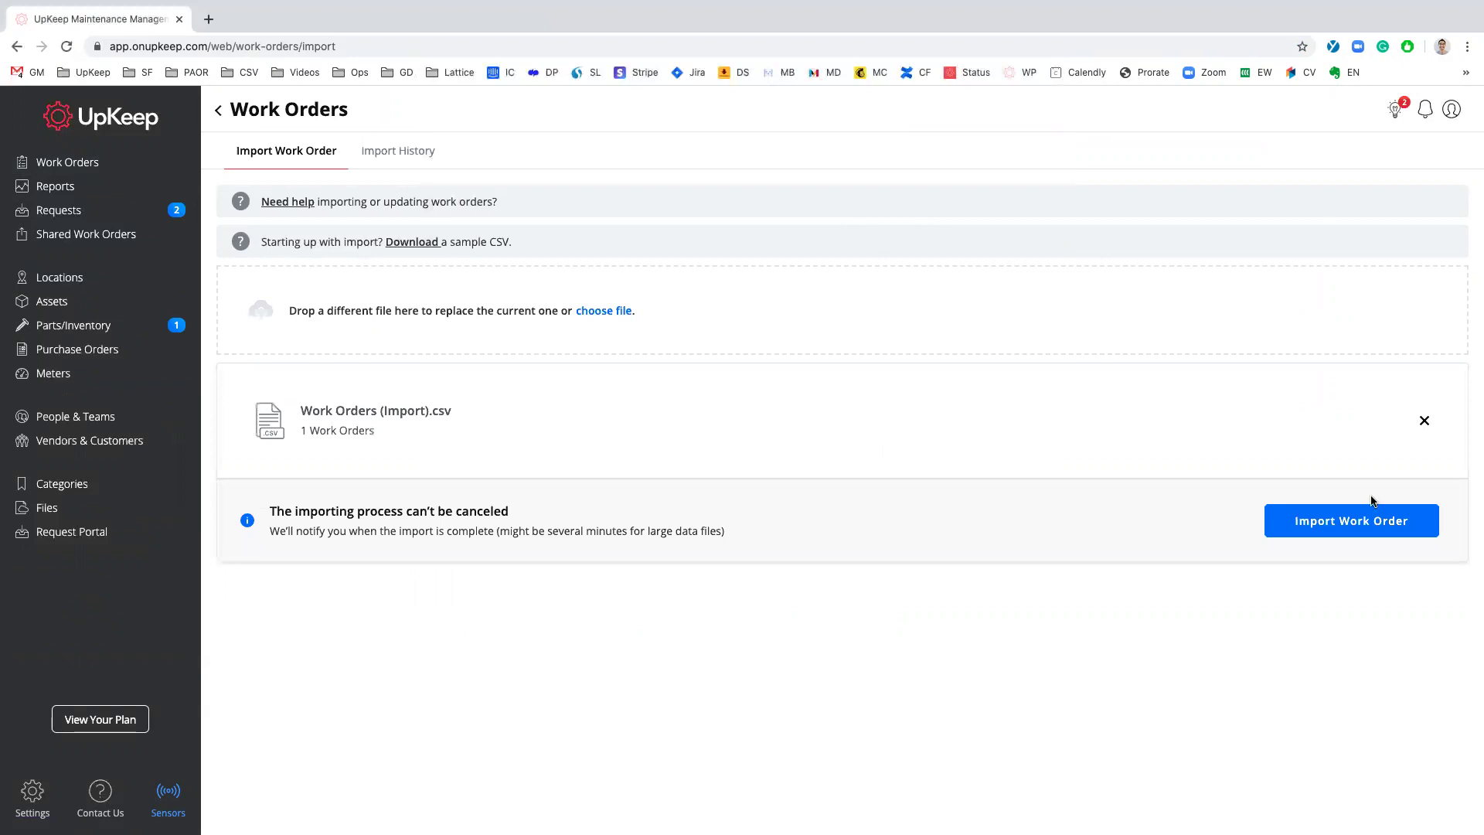
click(1397, 528)
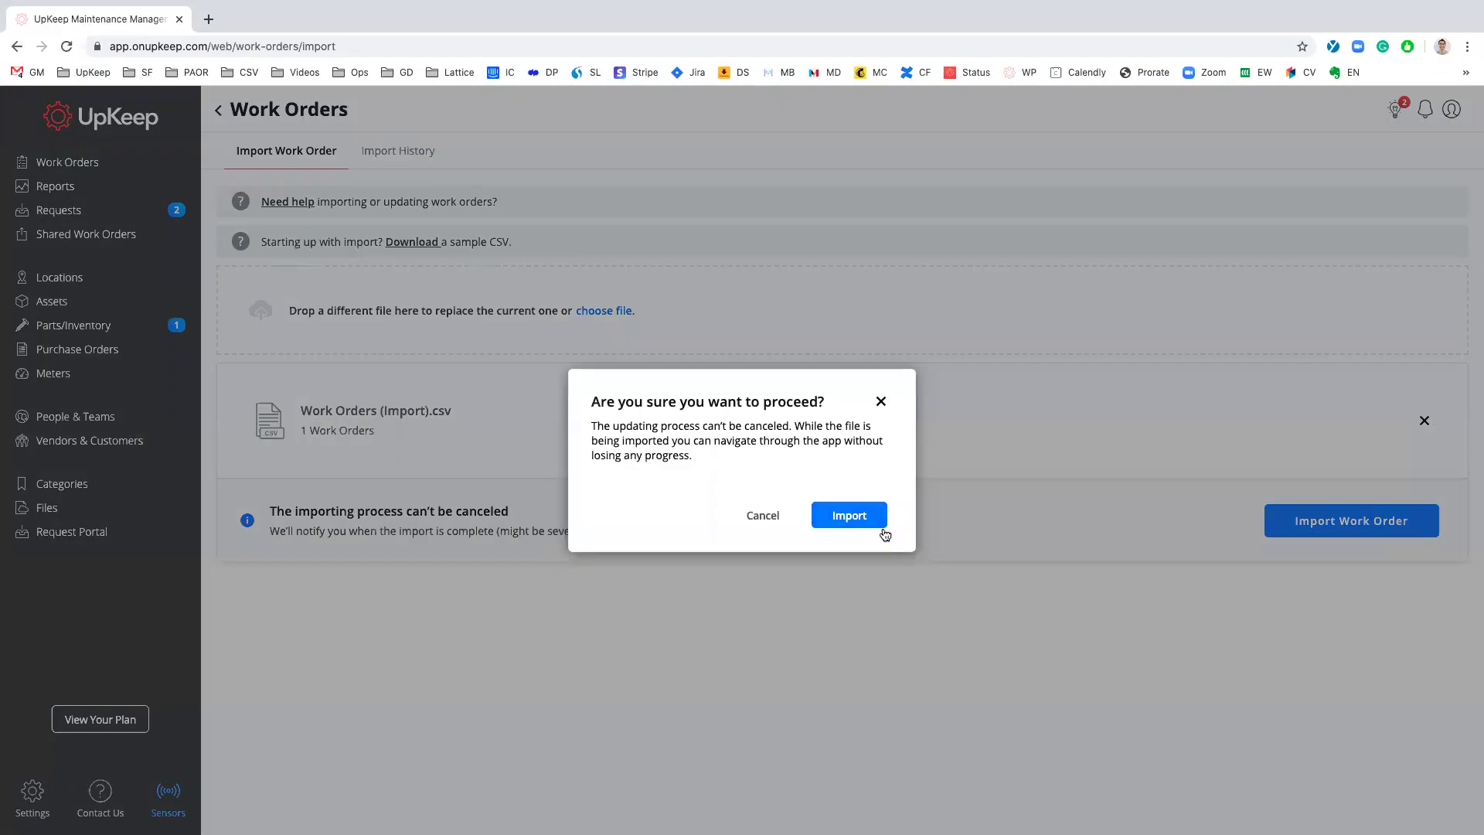
click(869, 514)
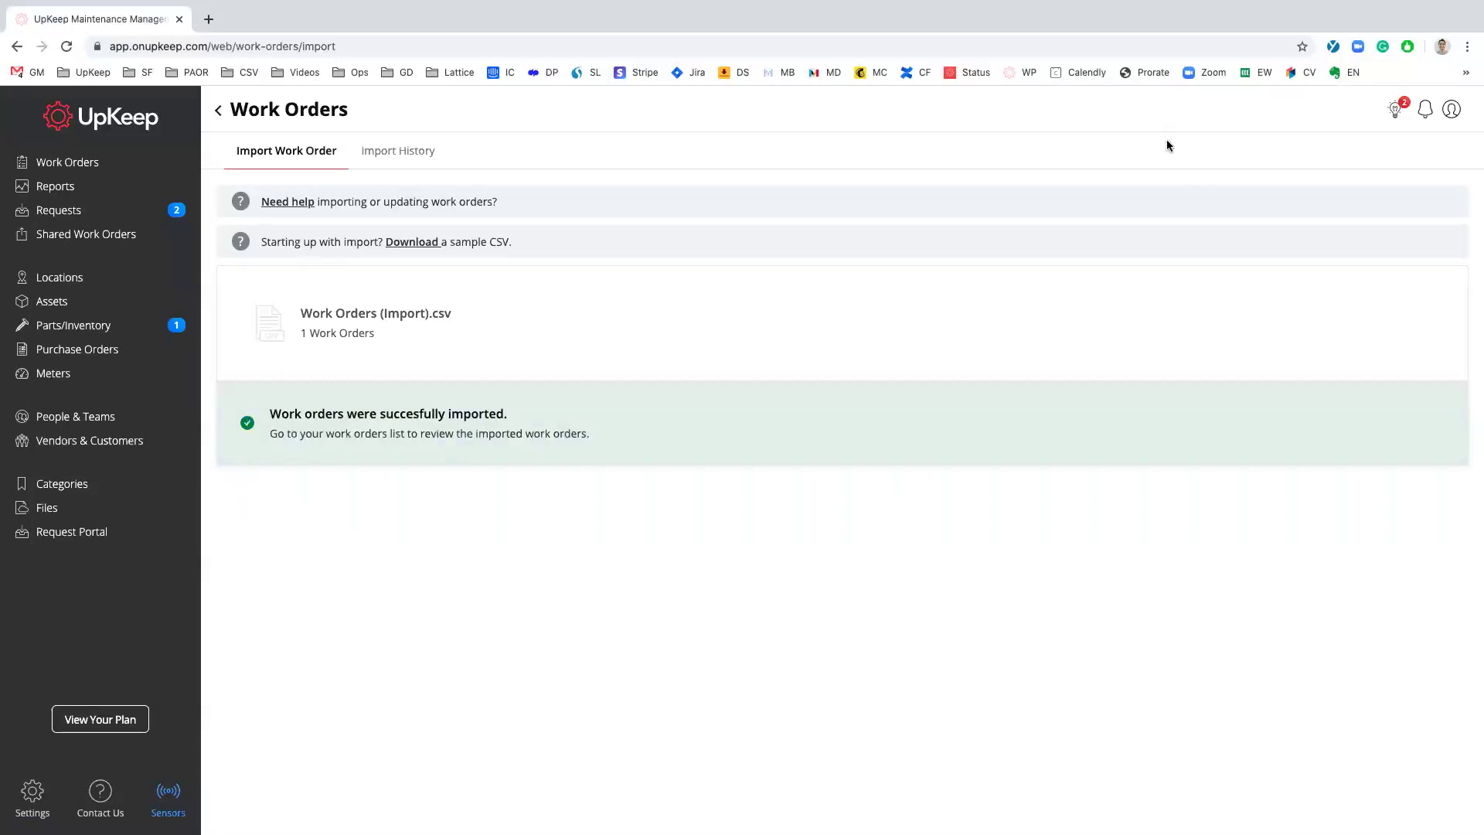
drag(261, 419, 554, 487)
click(554, 487)
Return to the Work Orders list and widen the Work Order Title column to fit the full titles.
click(218, 110)
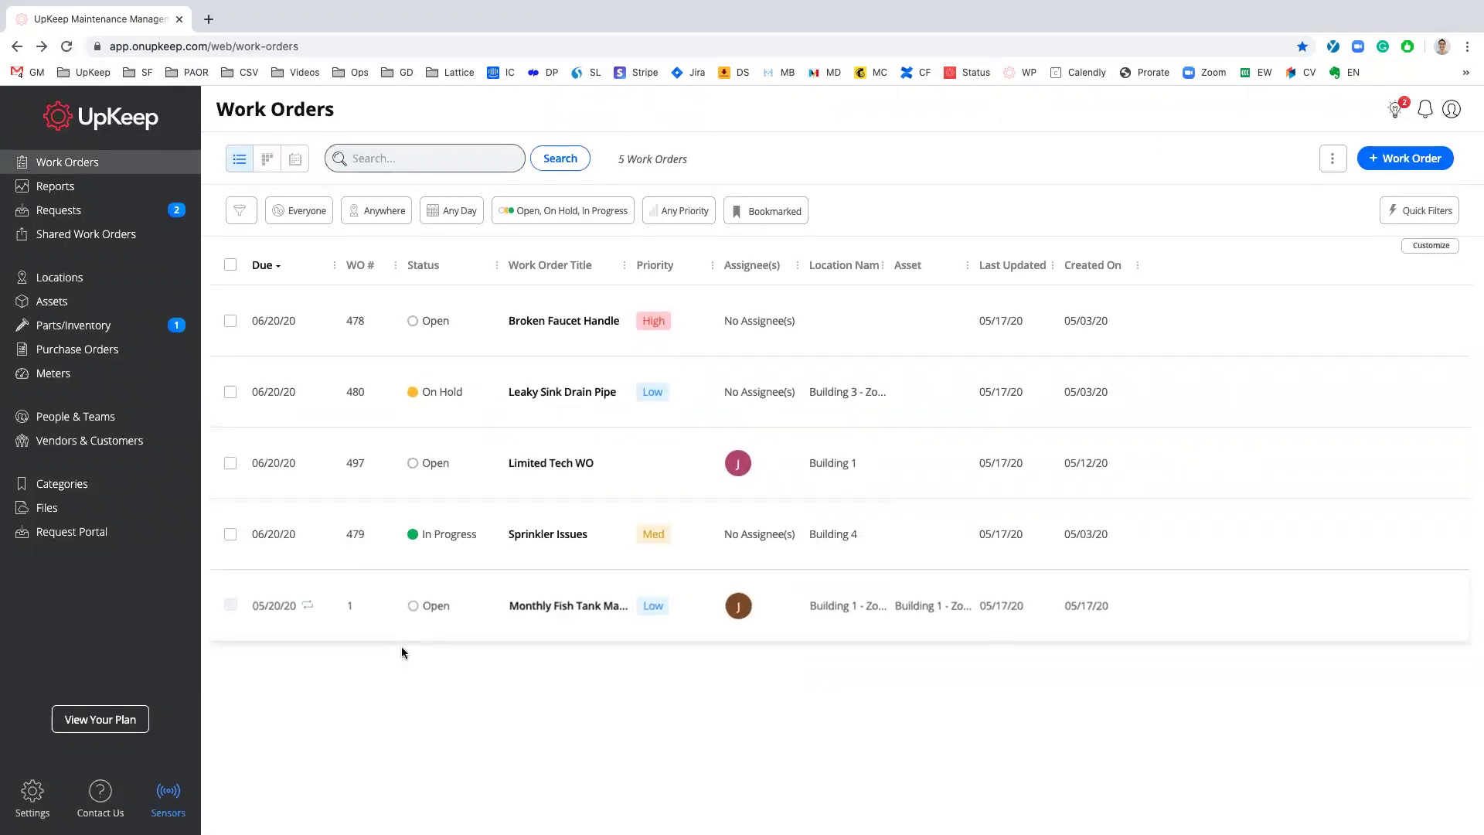
drag(623, 268, 708, 267)
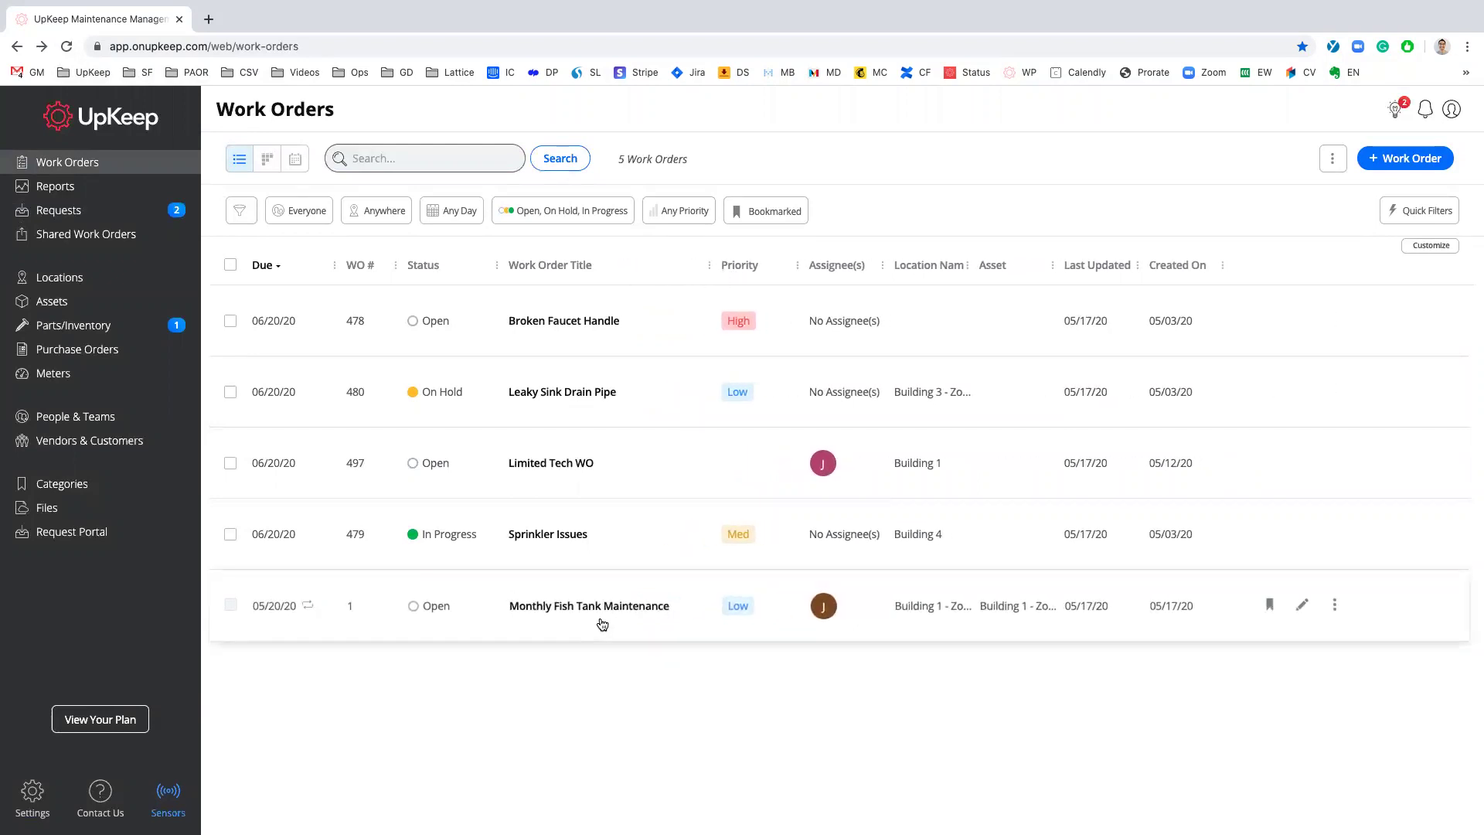
Open the Monthly Fish Tank Maintenance work order and review its due date, other imported details and checklist tasks.
click(764, 597)
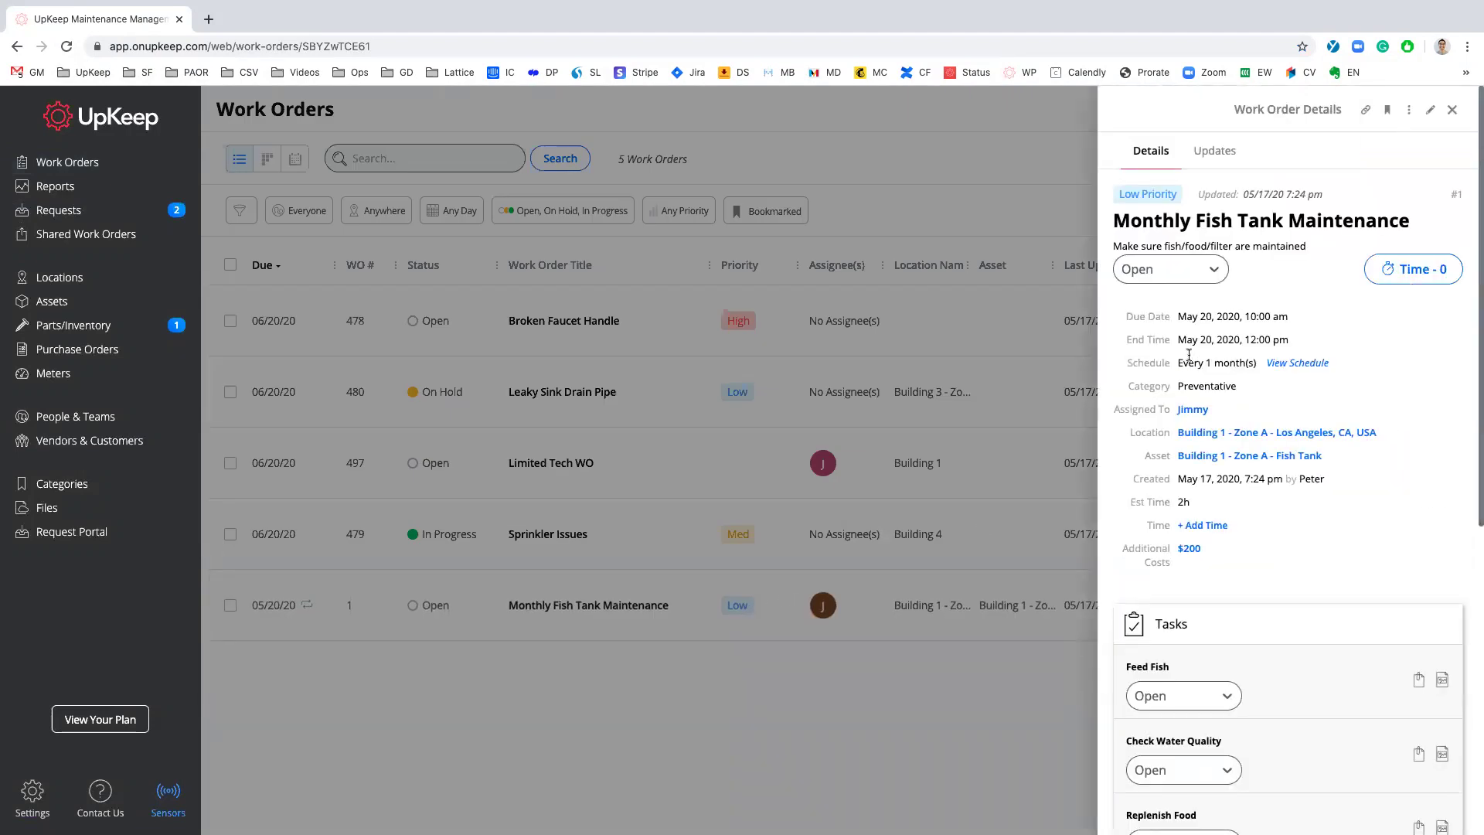
scroll(1191, 358, down, 1)
drag(1177, 276, 1297, 284)
scroll(1302, 286, down, 1)
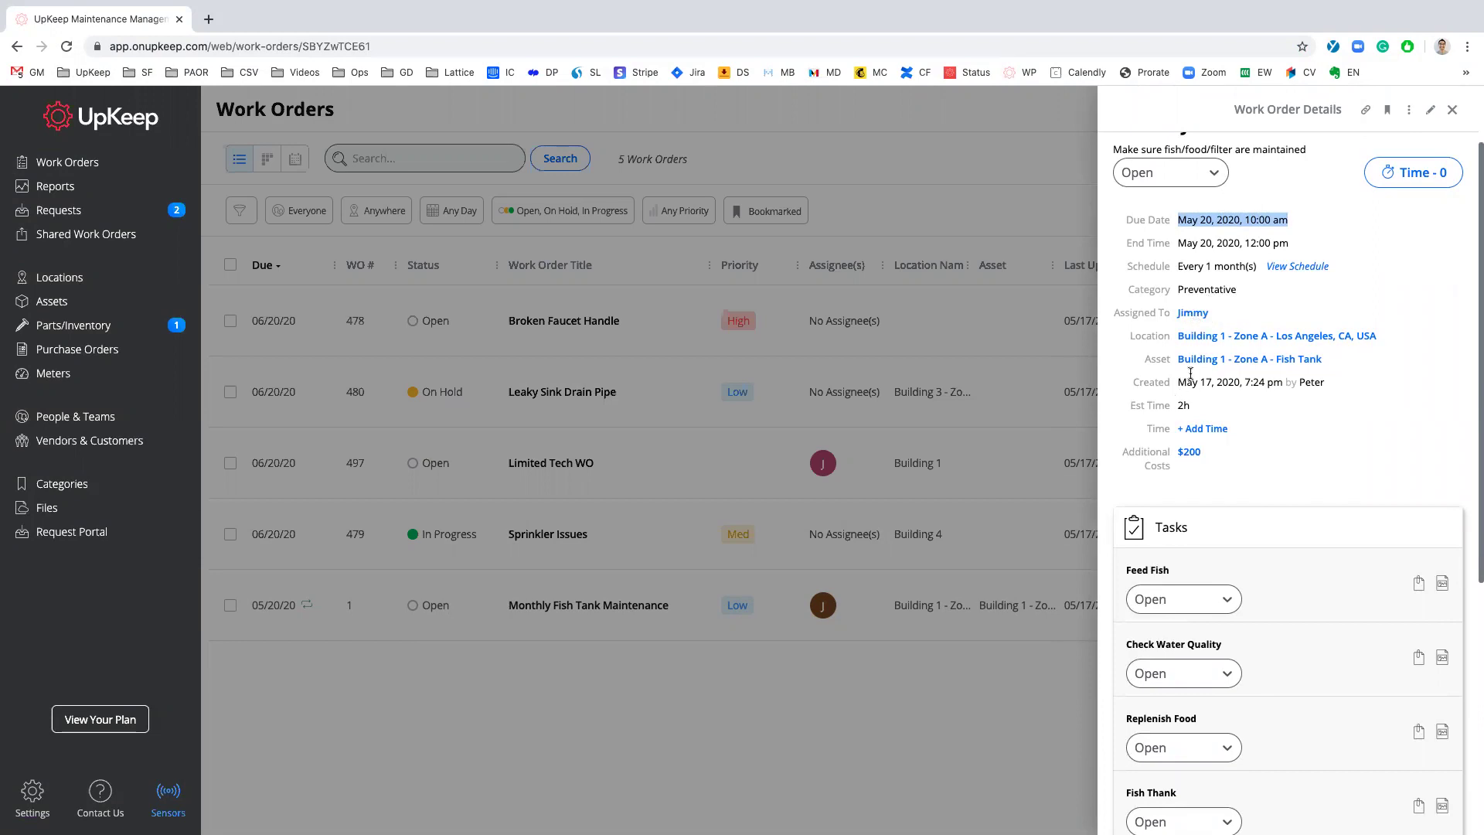
scroll(1229, 350, down, 1)
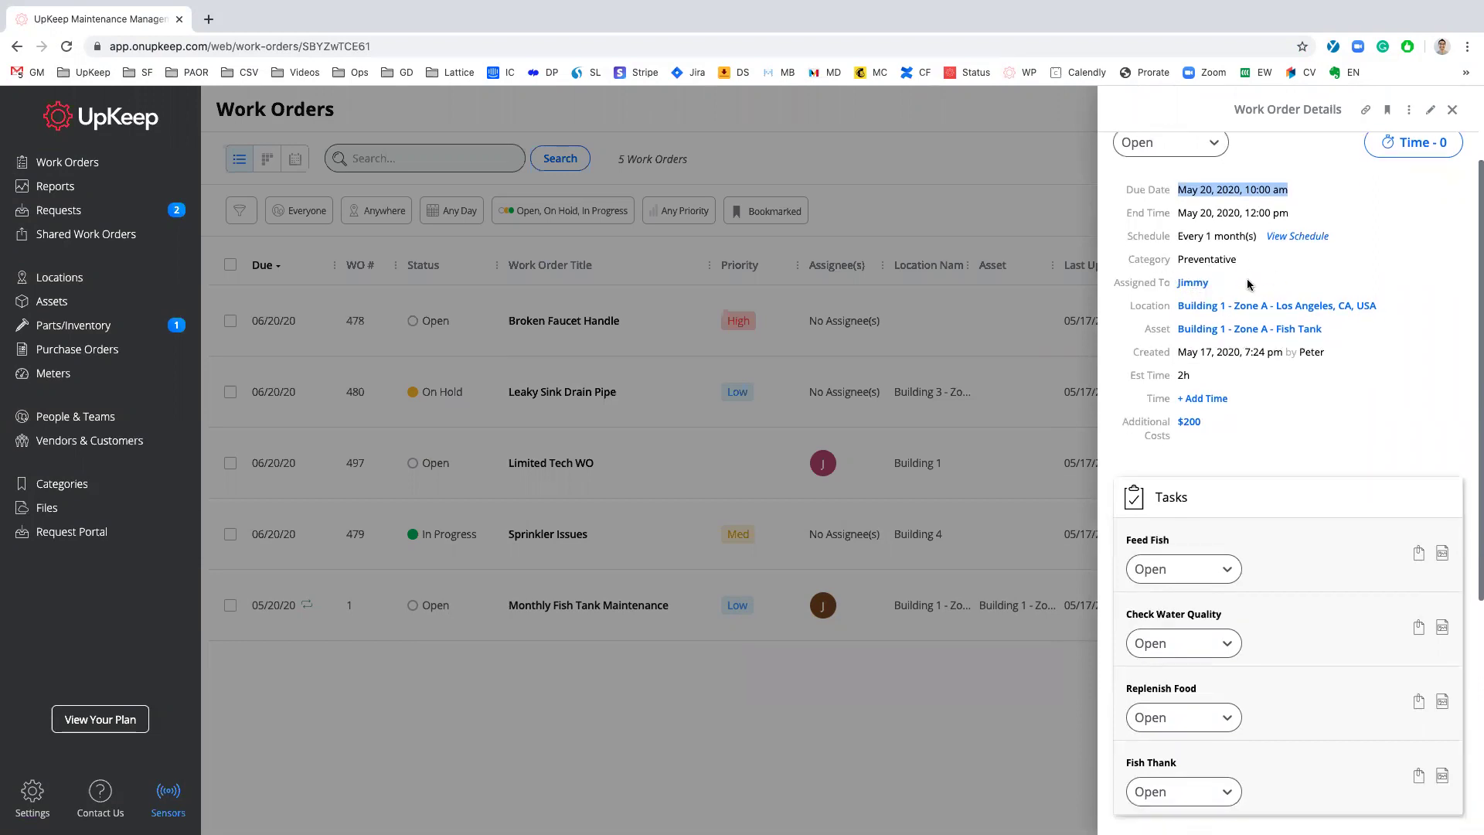
Review the remaining imported details of the fish tank work order, including tasks, additional costs, attached file and end time, and close it.
scroll(1248, 284, down, 2)
scroll(1252, 292, down, 2)
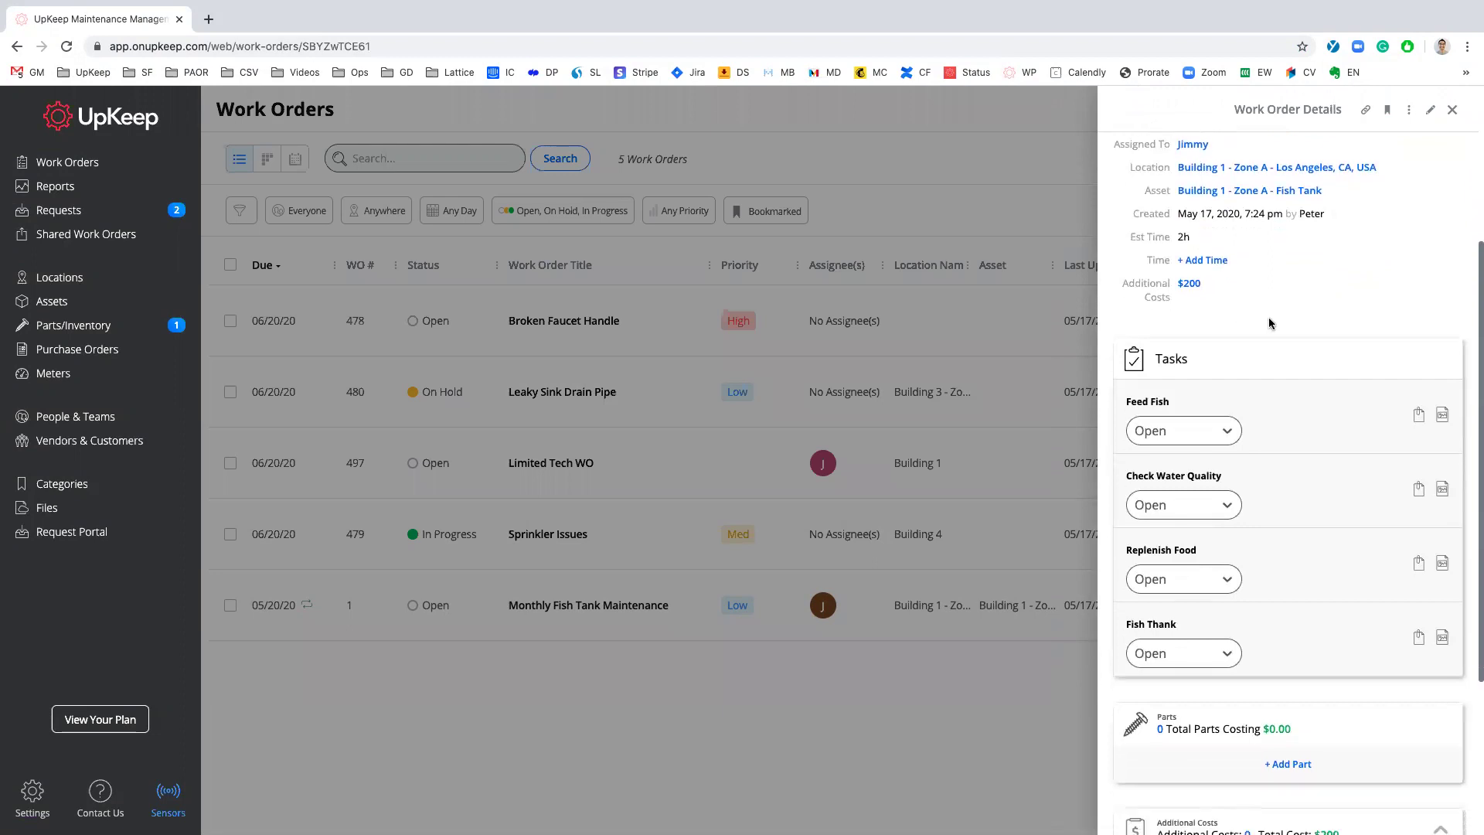
scroll(1270, 323, down, 2)
scroll(1193, 561, down, 5)
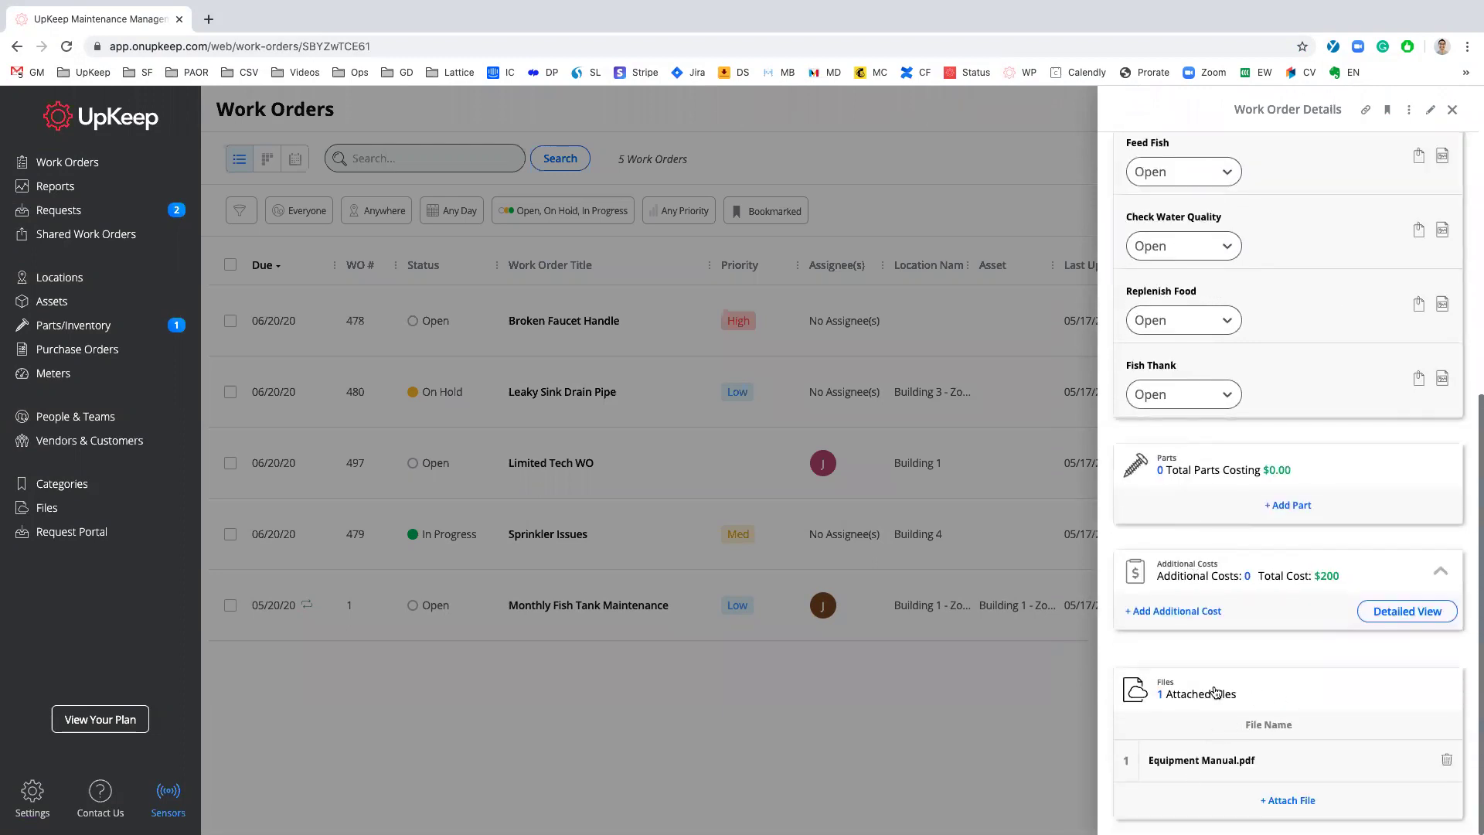
scroll(1219, 303, up, 12)
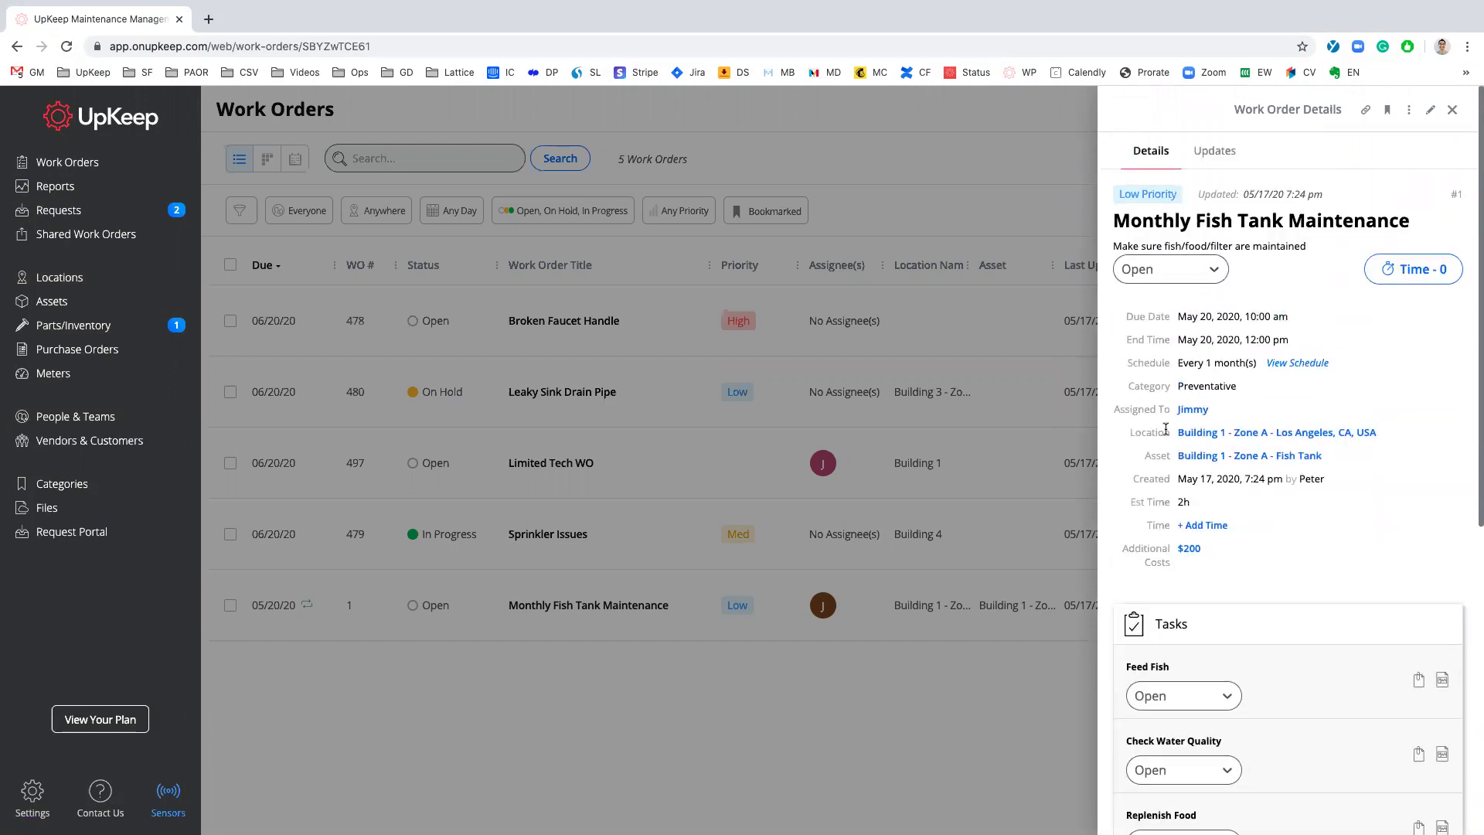
mouse_move(1130, 505)
mouse_down()
mouse_move(1195, 504)
mouse_move(1136, 501)
mouse_up()
click(1277, 289)
drag(1123, 344, 1281, 337)
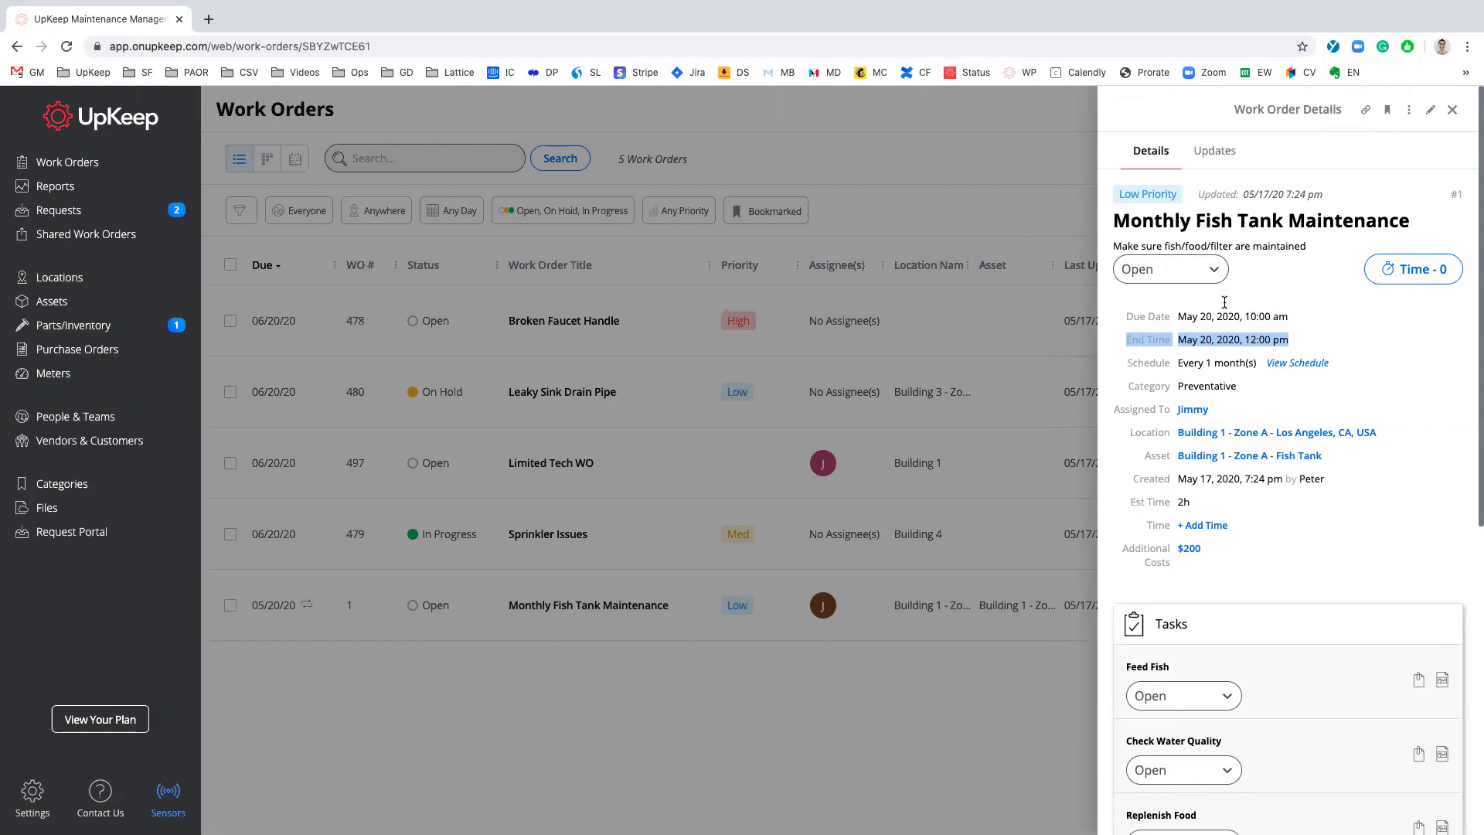
click(1013, 159)
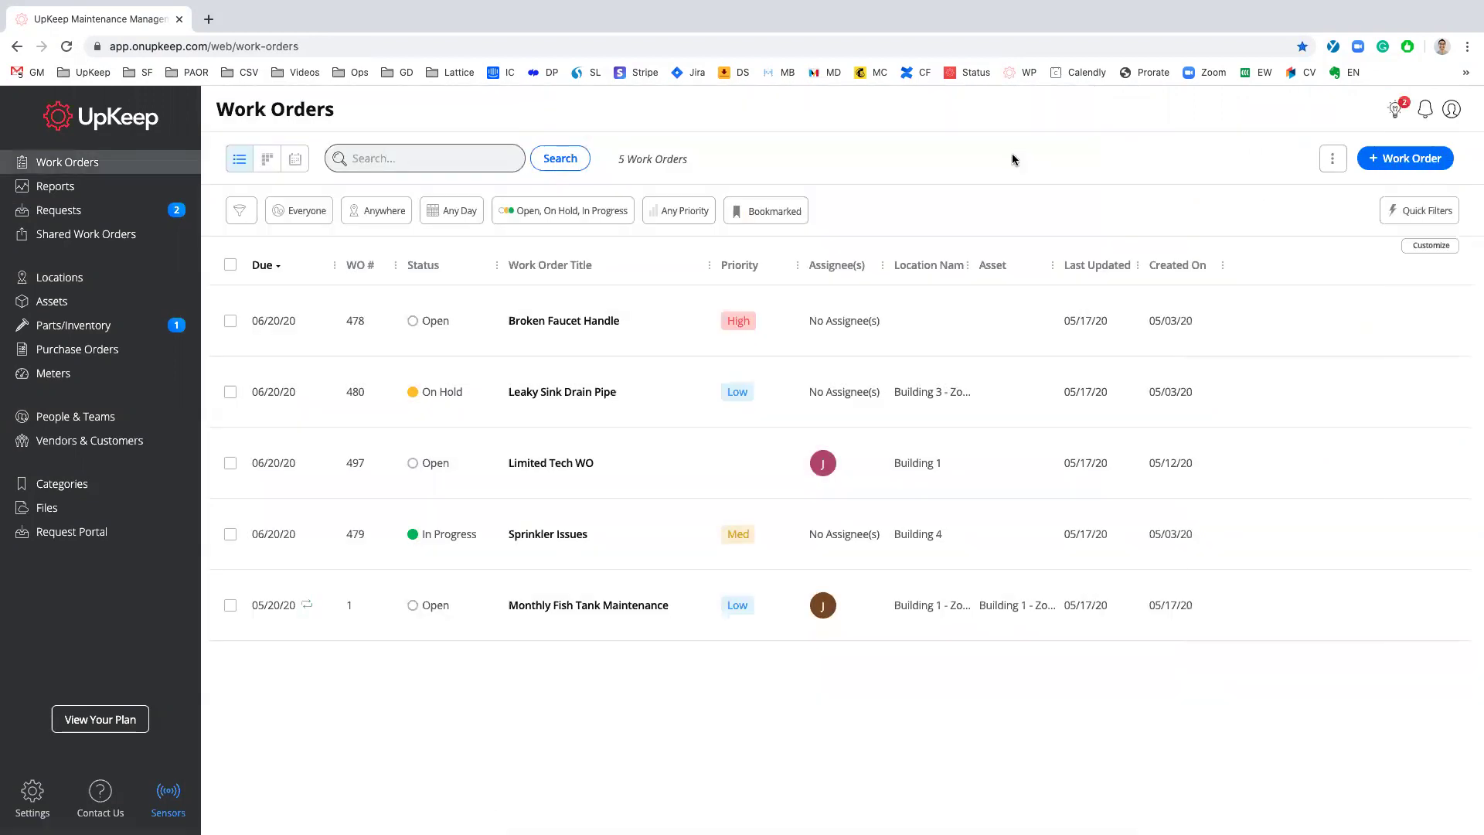
click(1332, 163)
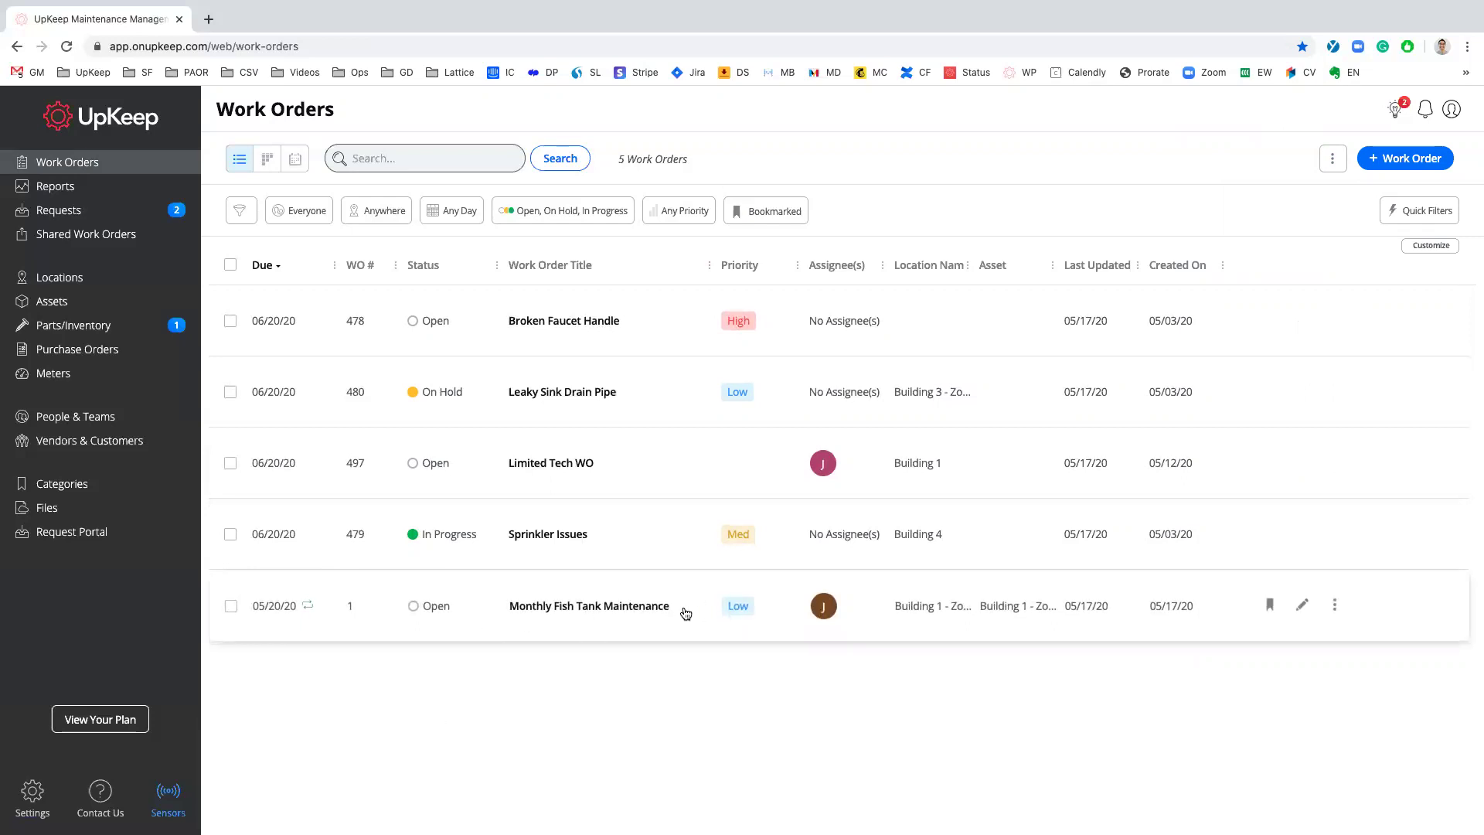
Filter the Work Orders list to show Reactive Only work orders.
click(238, 213)
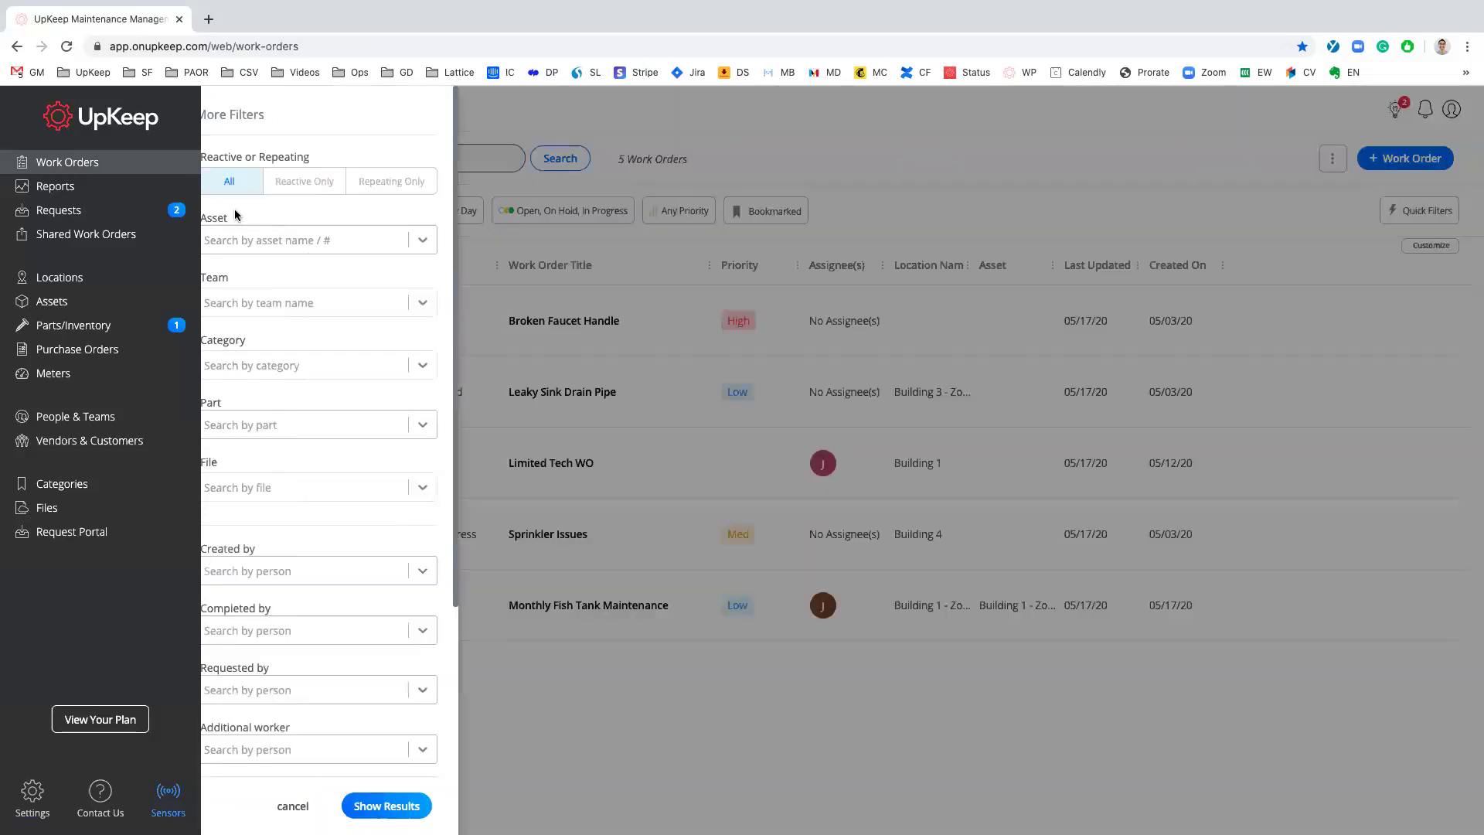
click(326, 185)
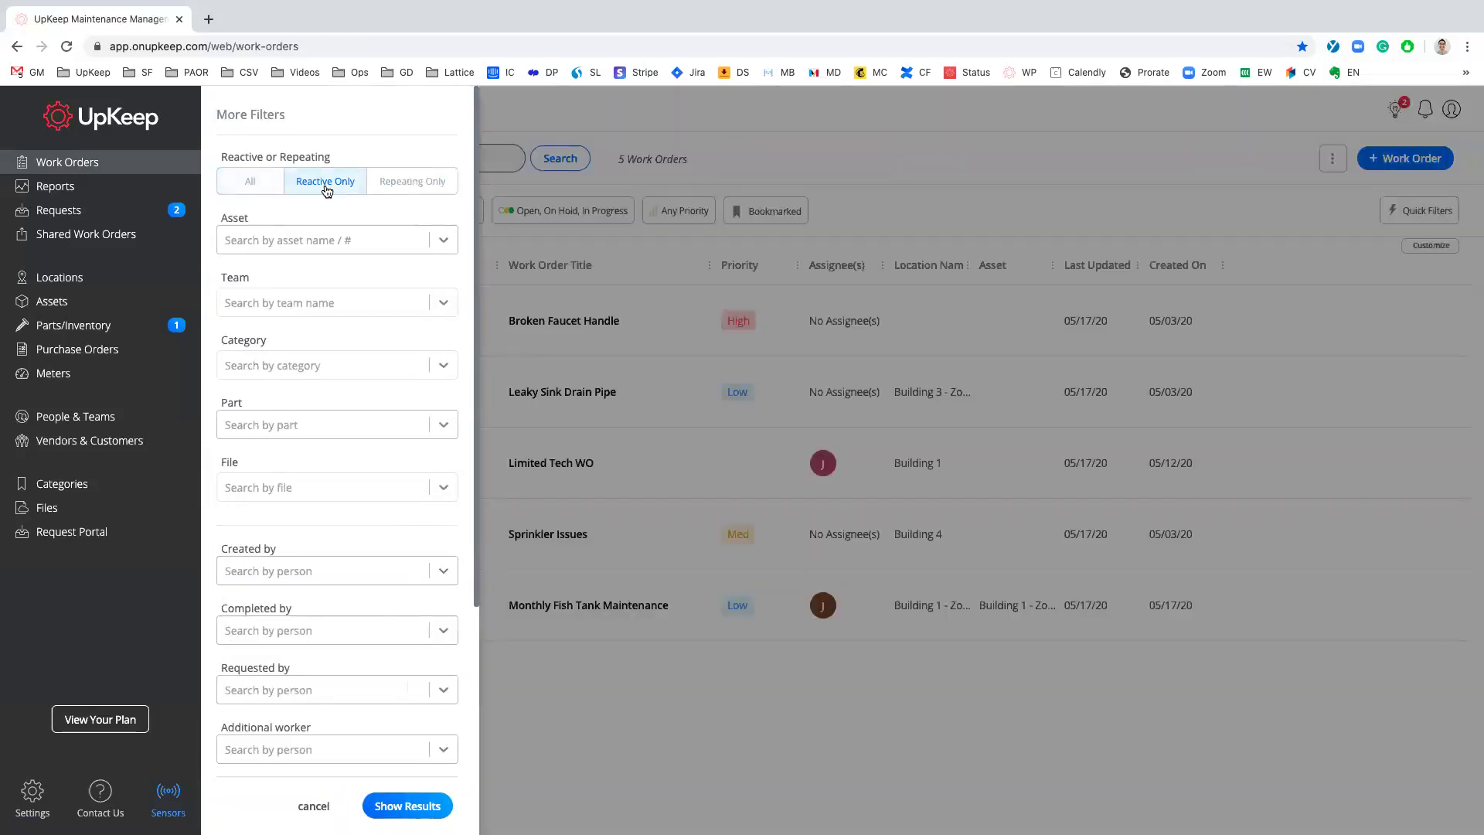
click(403, 806)
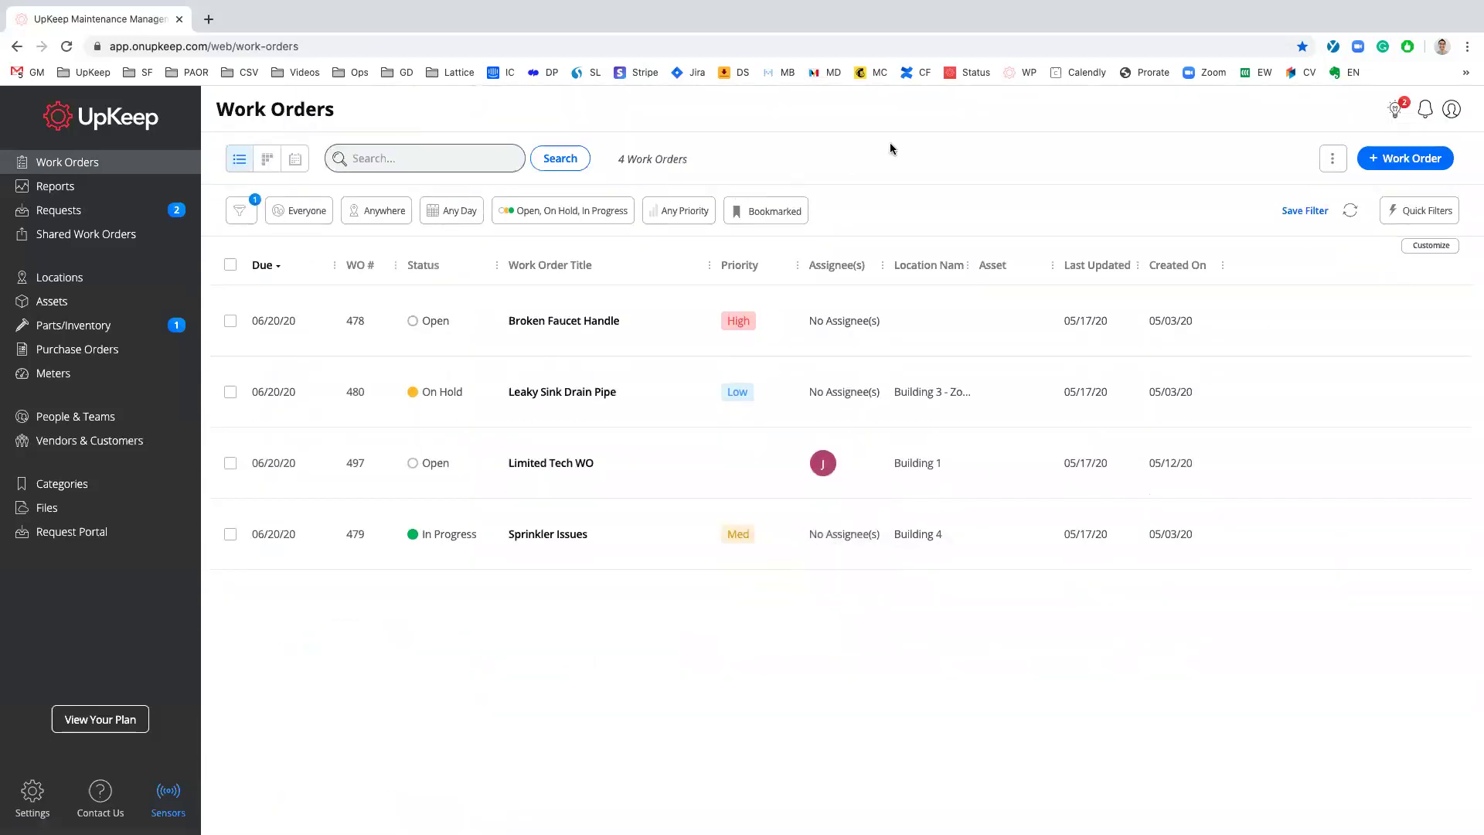
Set up a CSV export of the filtered work orders with a Custom selection of columns.
click(1333, 161)
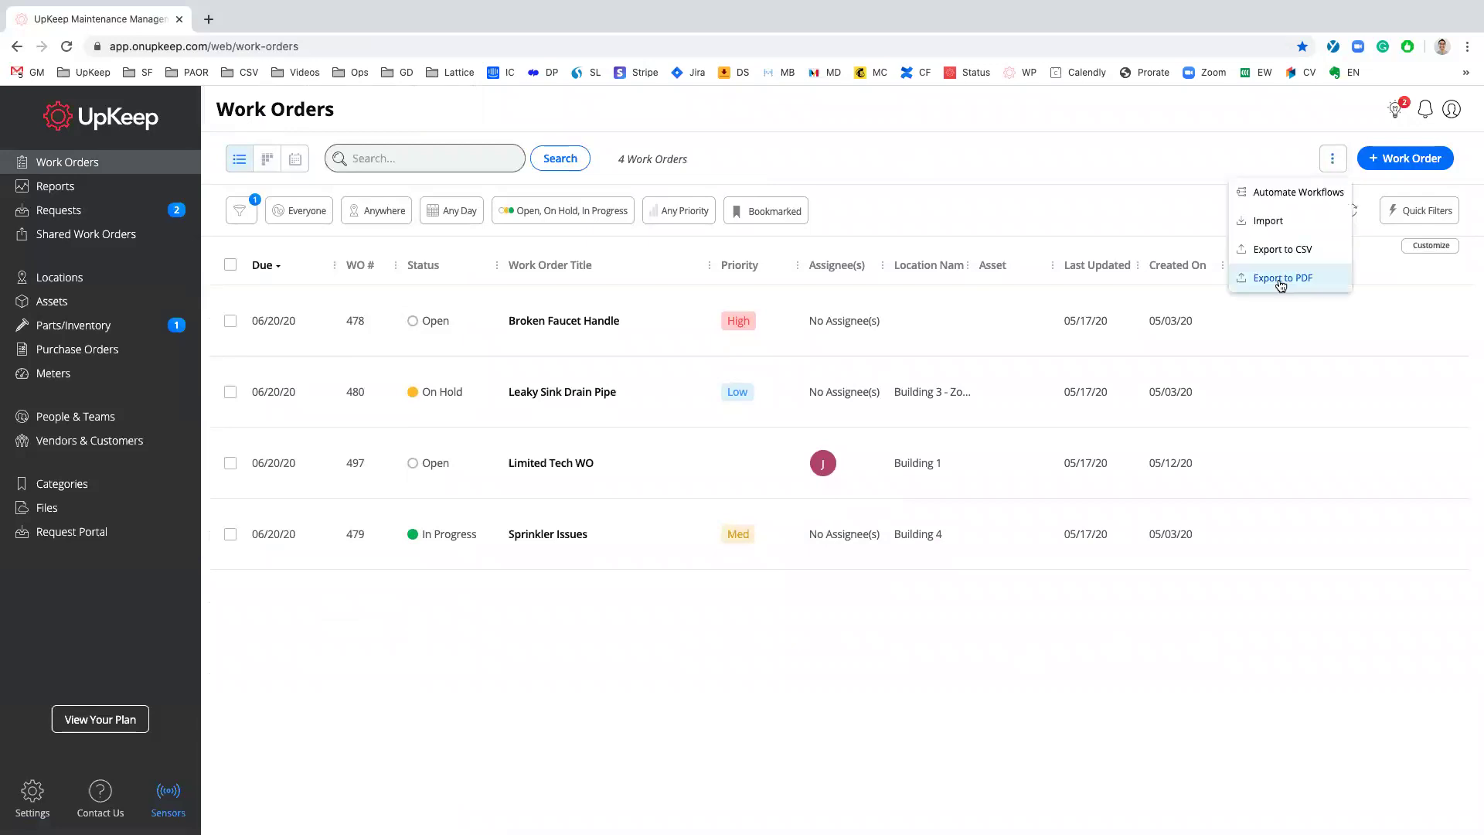
click(1287, 259)
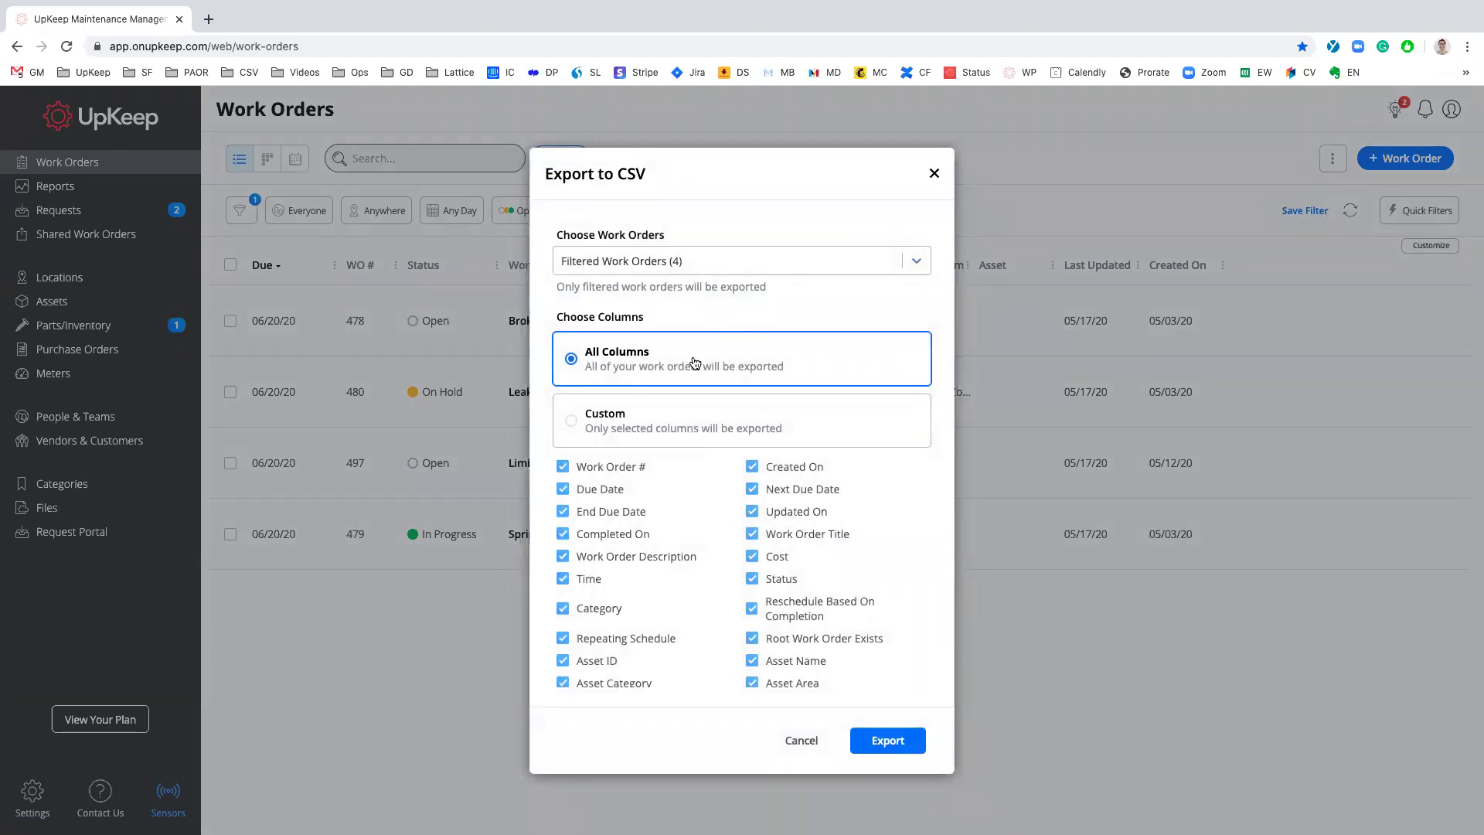
click(617, 433)
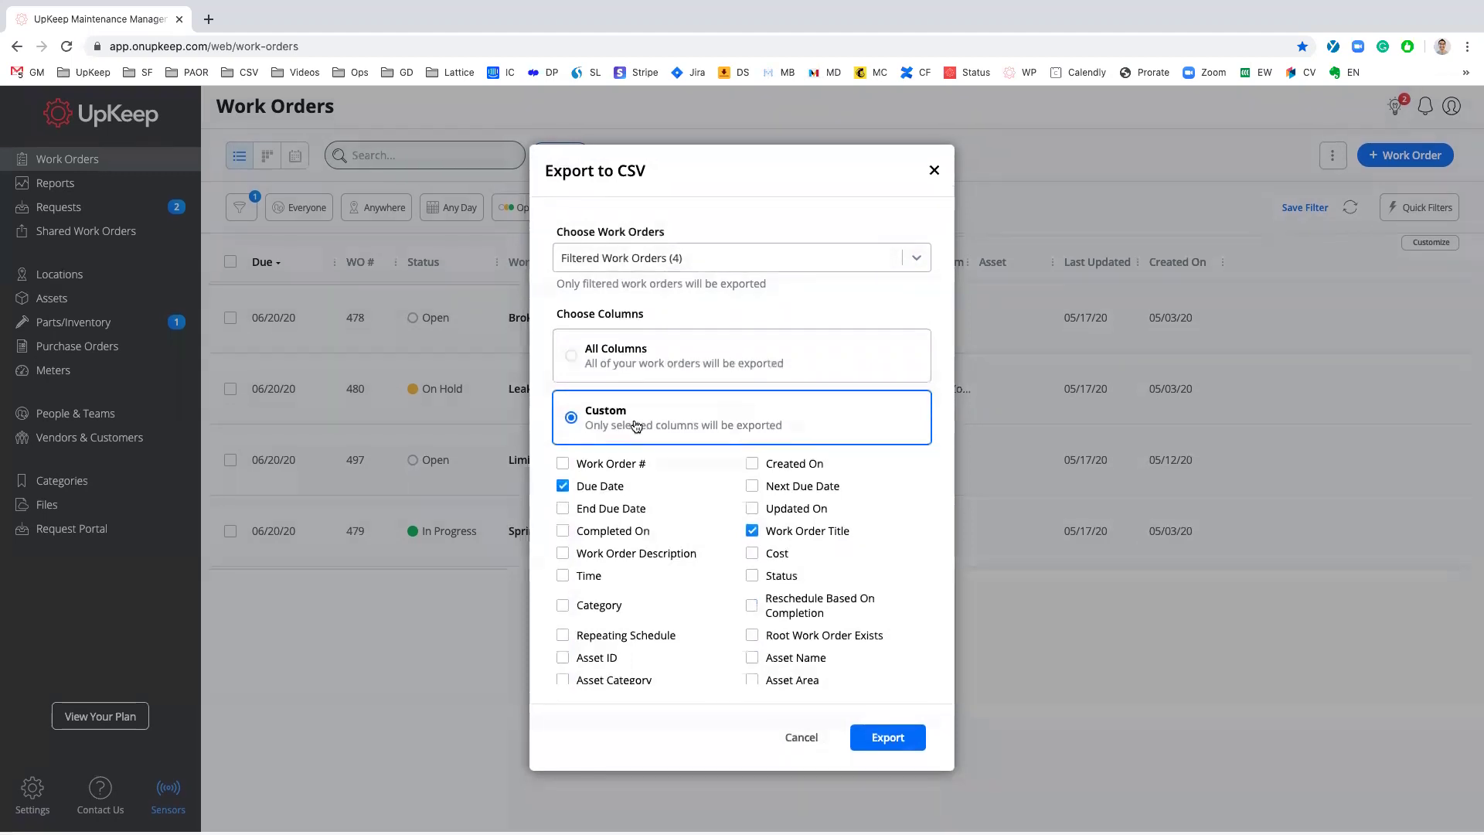
Examine the custom export column list to check which columns are selected, such as Due Date, Work Order Title and Priority.
scroll(646, 575, down, 1)
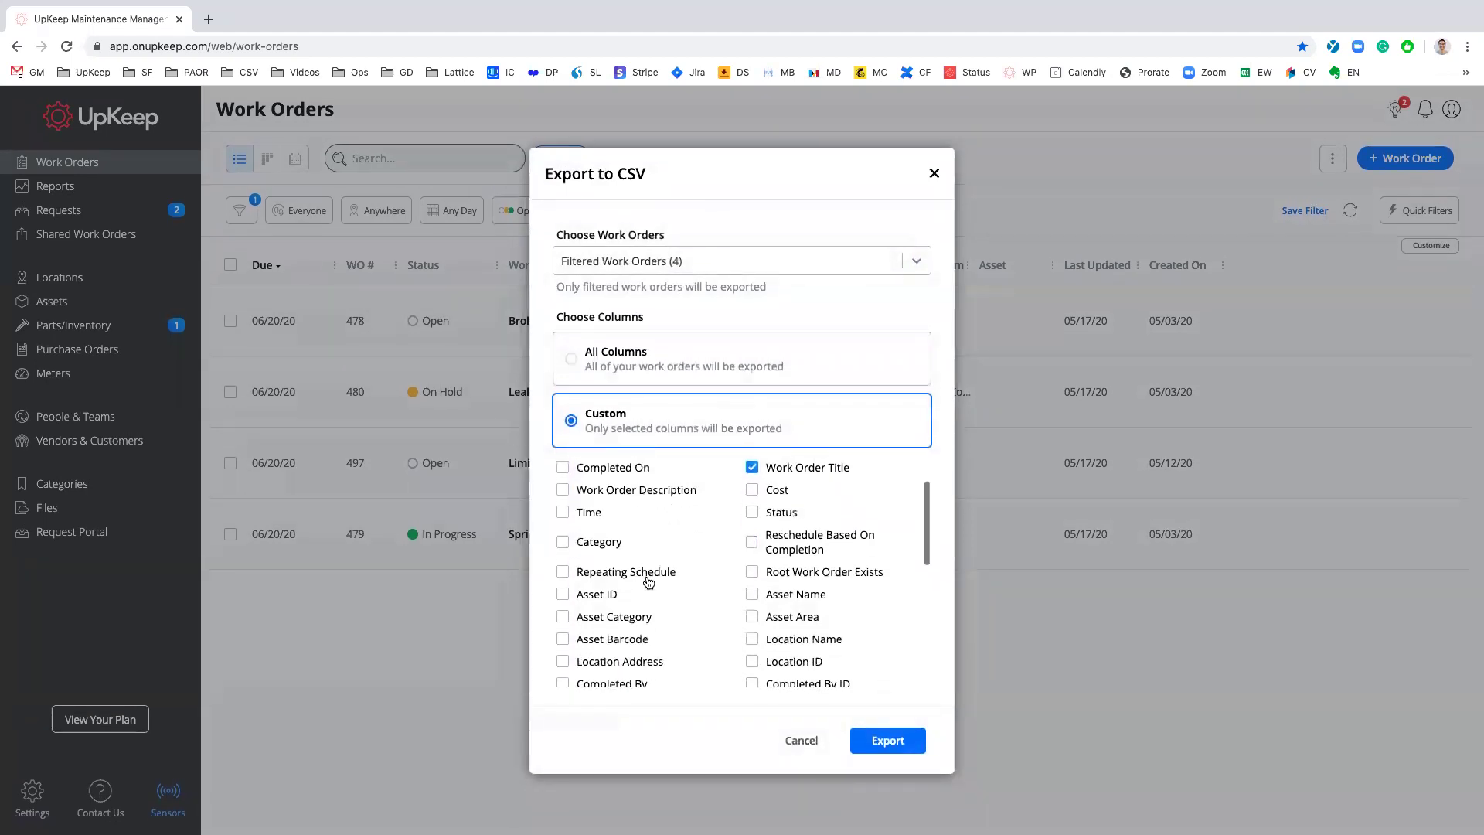
scroll(688, 513, down, 4)
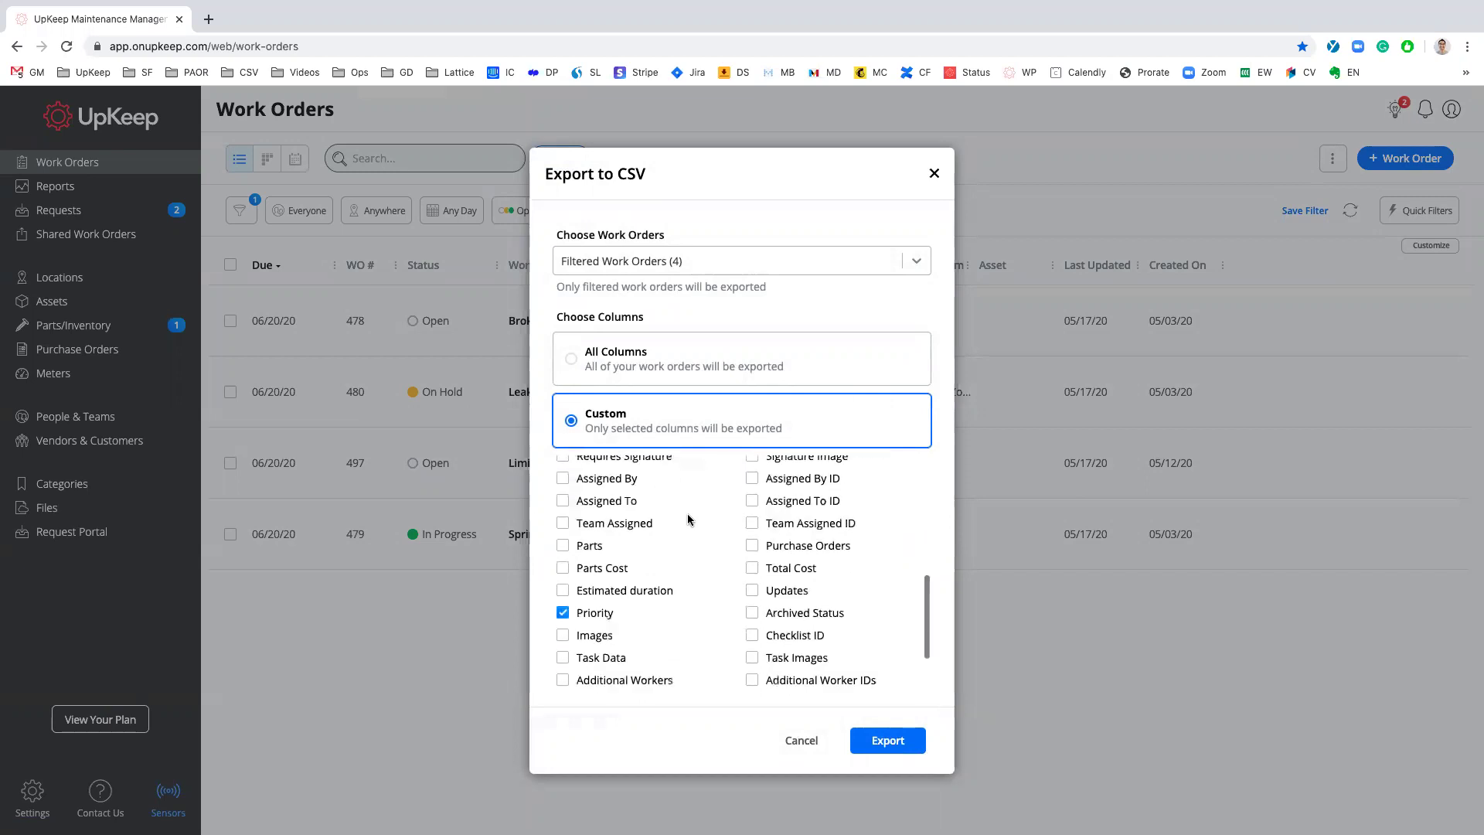
scroll(695, 525, up, 5)
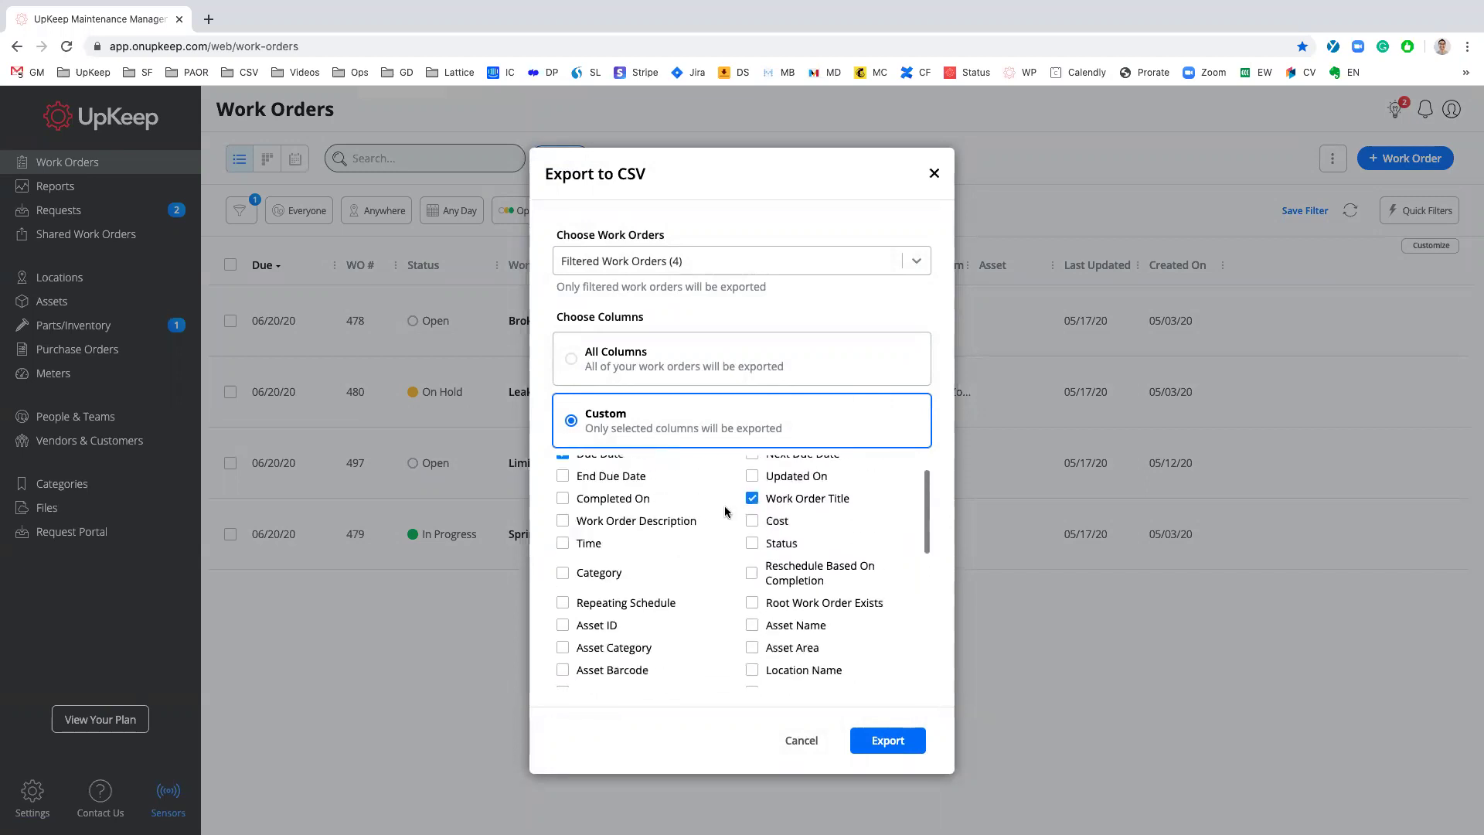
scroll(622, 557, down, 4)
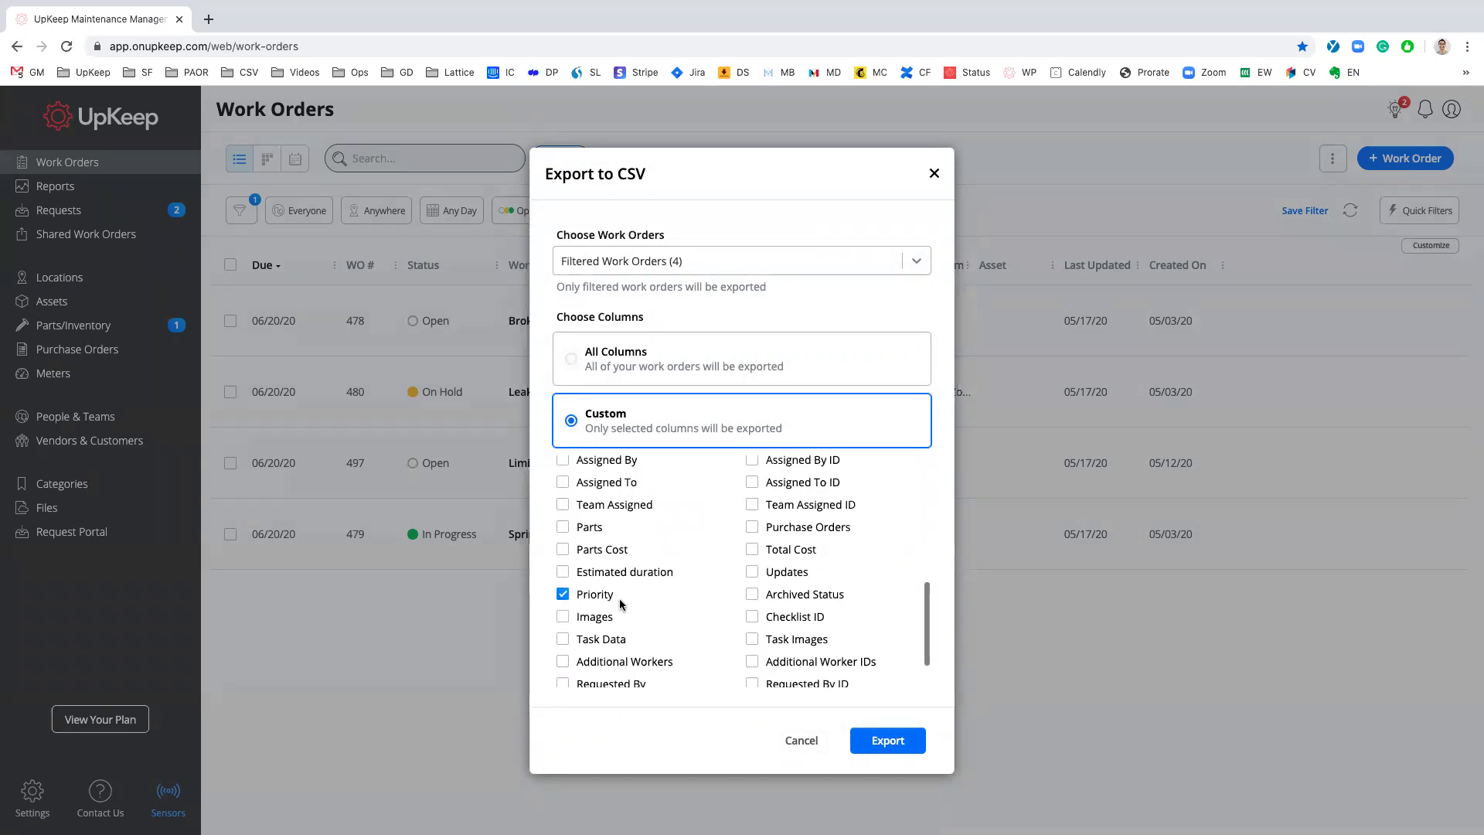
scroll(621, 604, up, 5)
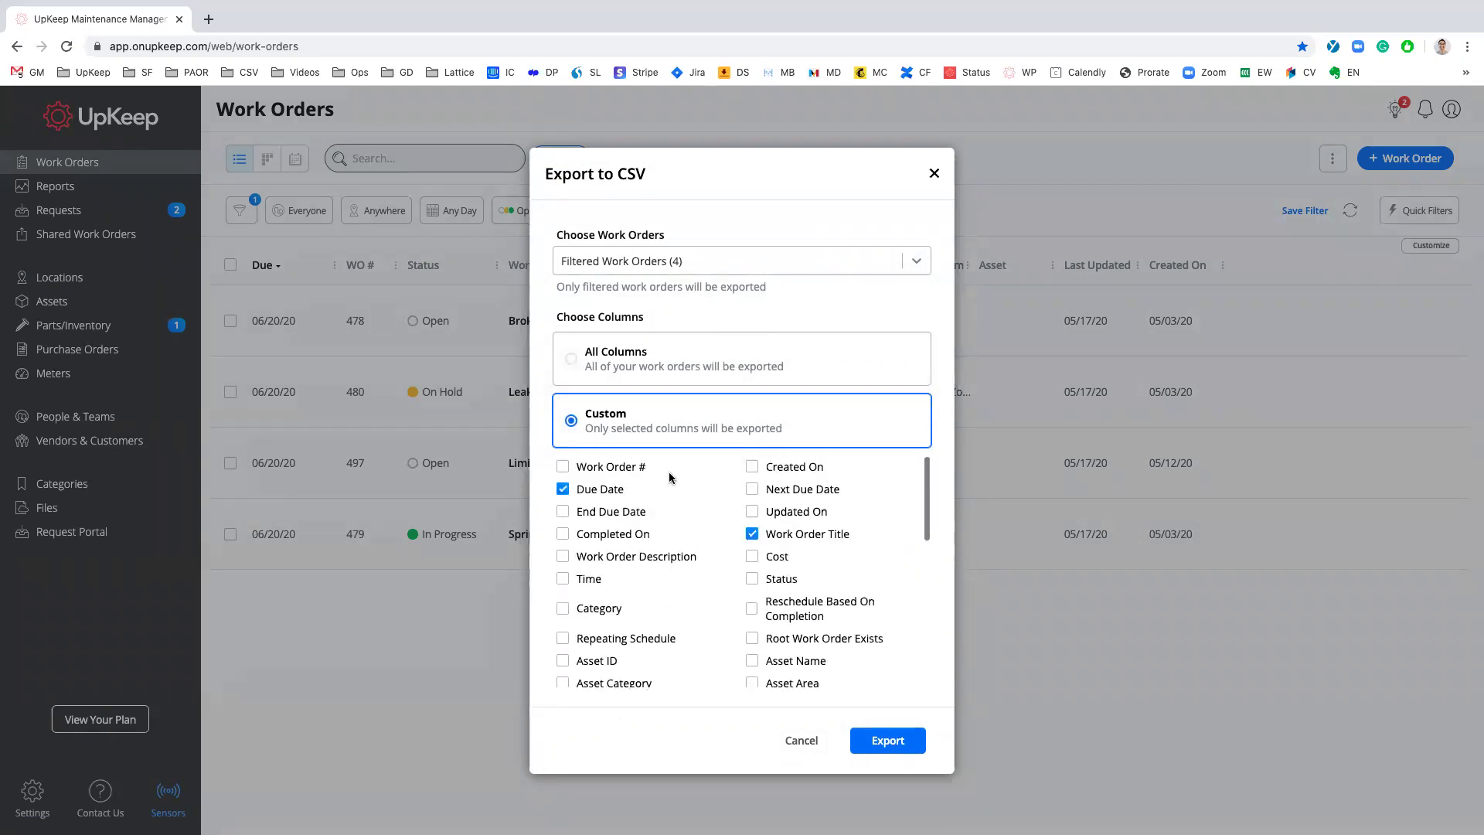
drag(620, 490, 576, 490)
click(600, 495)
triple_click(601, 493)
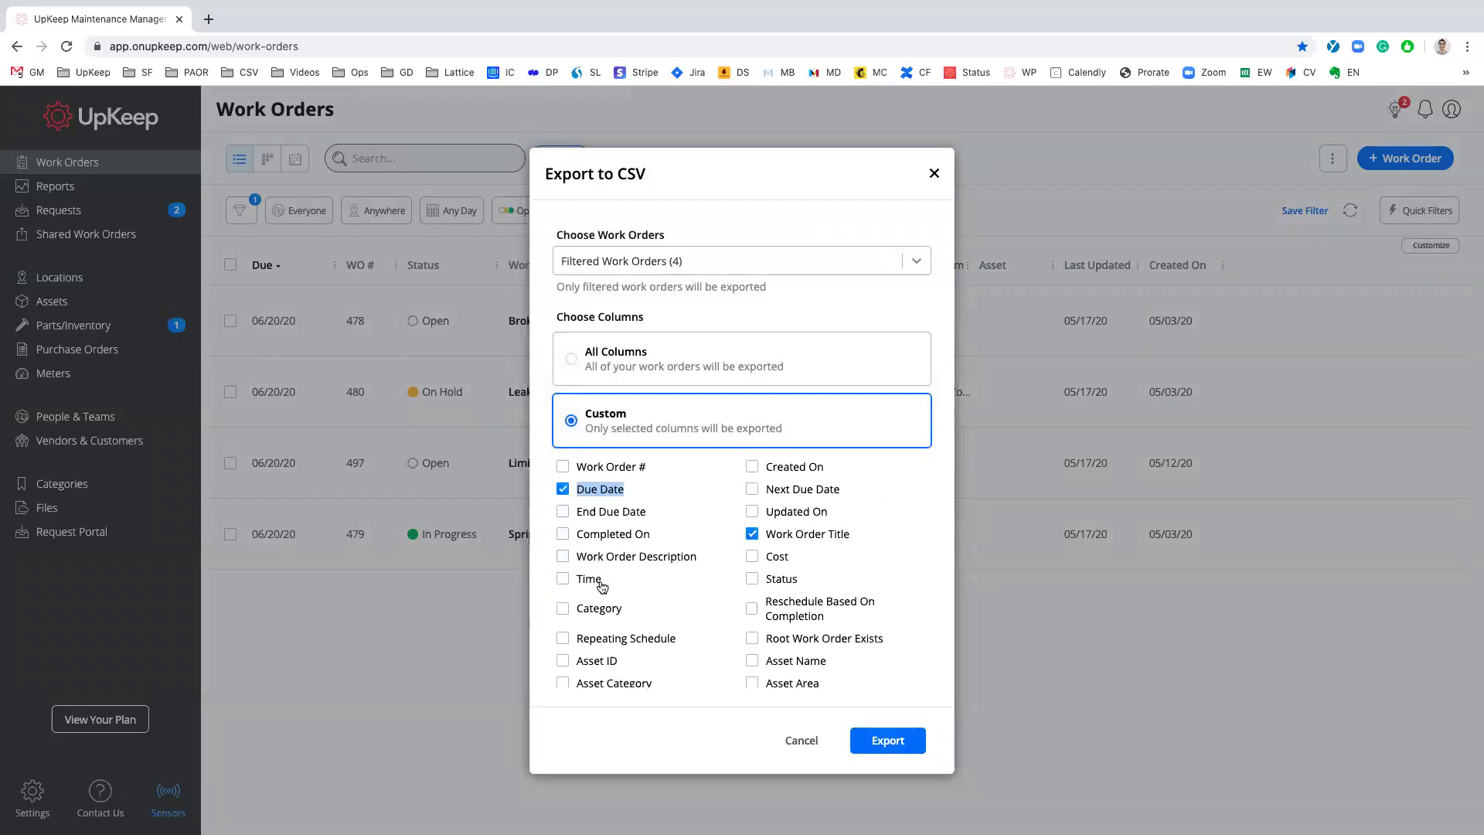
scroll(602, 588, down, 1)
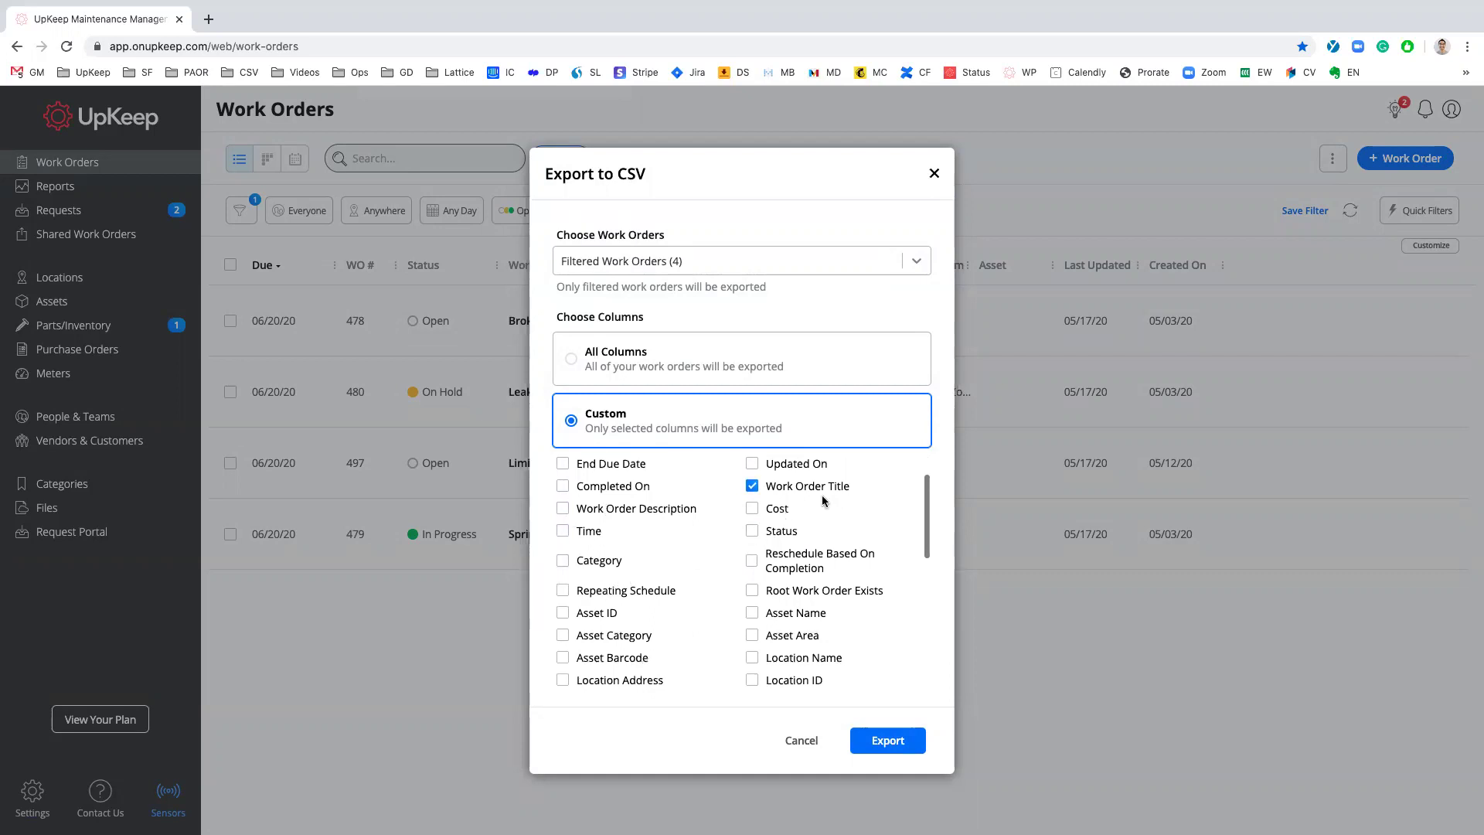
scroll(730, 587, down, 6)
scroll(611, 618, up, 6)
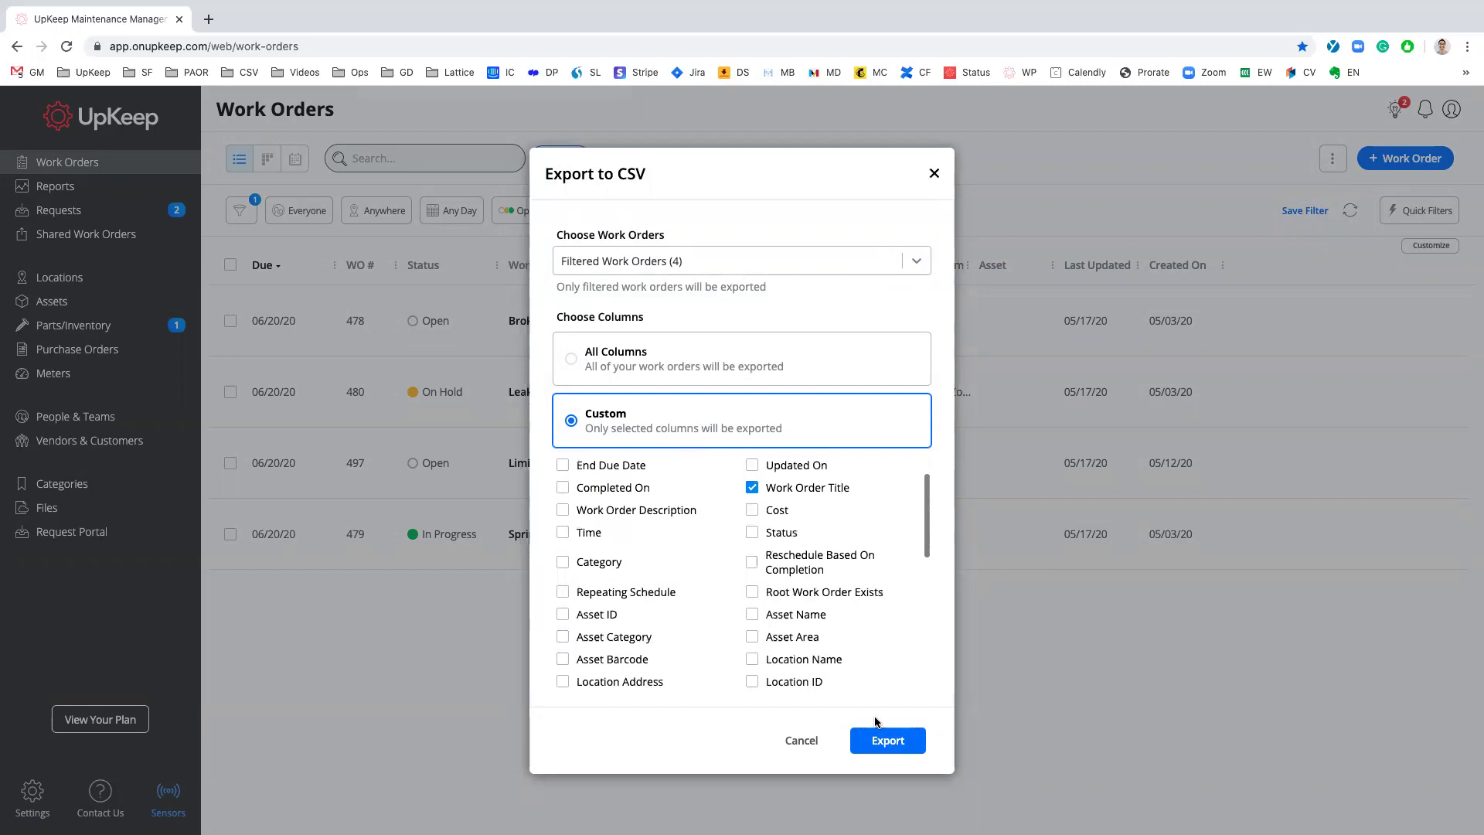
Export and download the CSV file, and show it full screen in Excel.
click(892, 742)
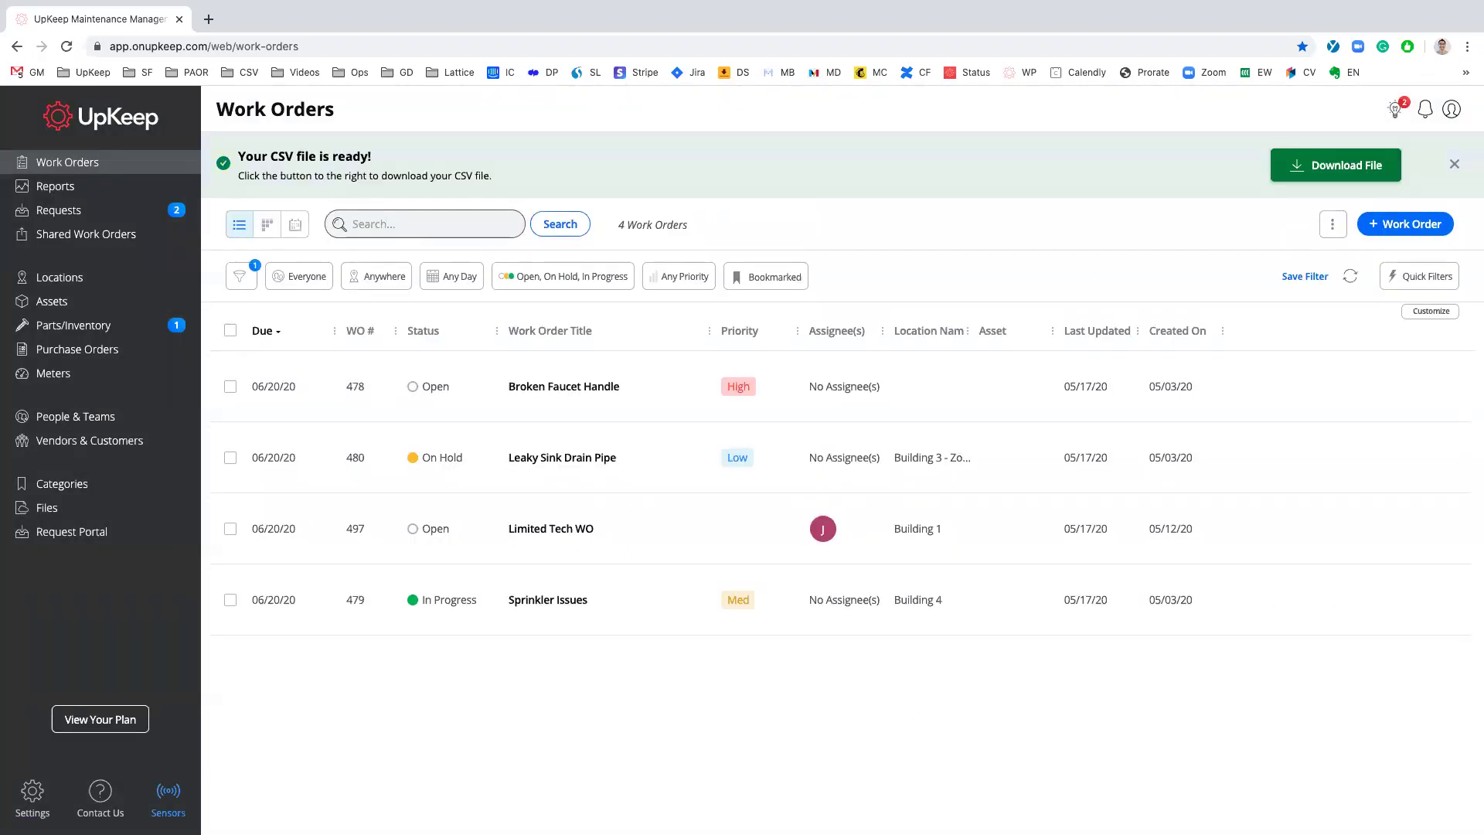
click(1317, 167)
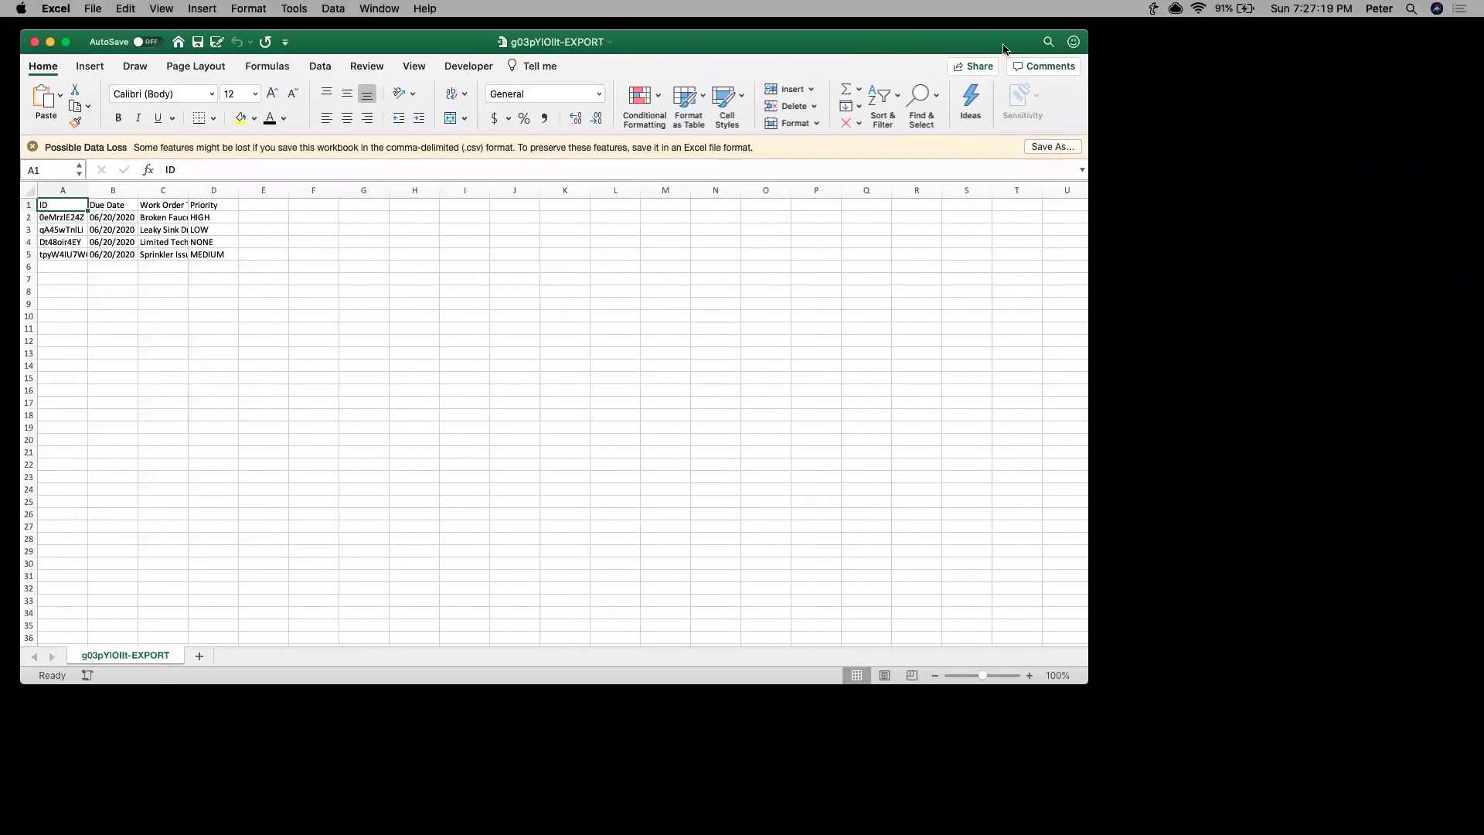
drag(439, 44, 450, 33)
click(79, 37)
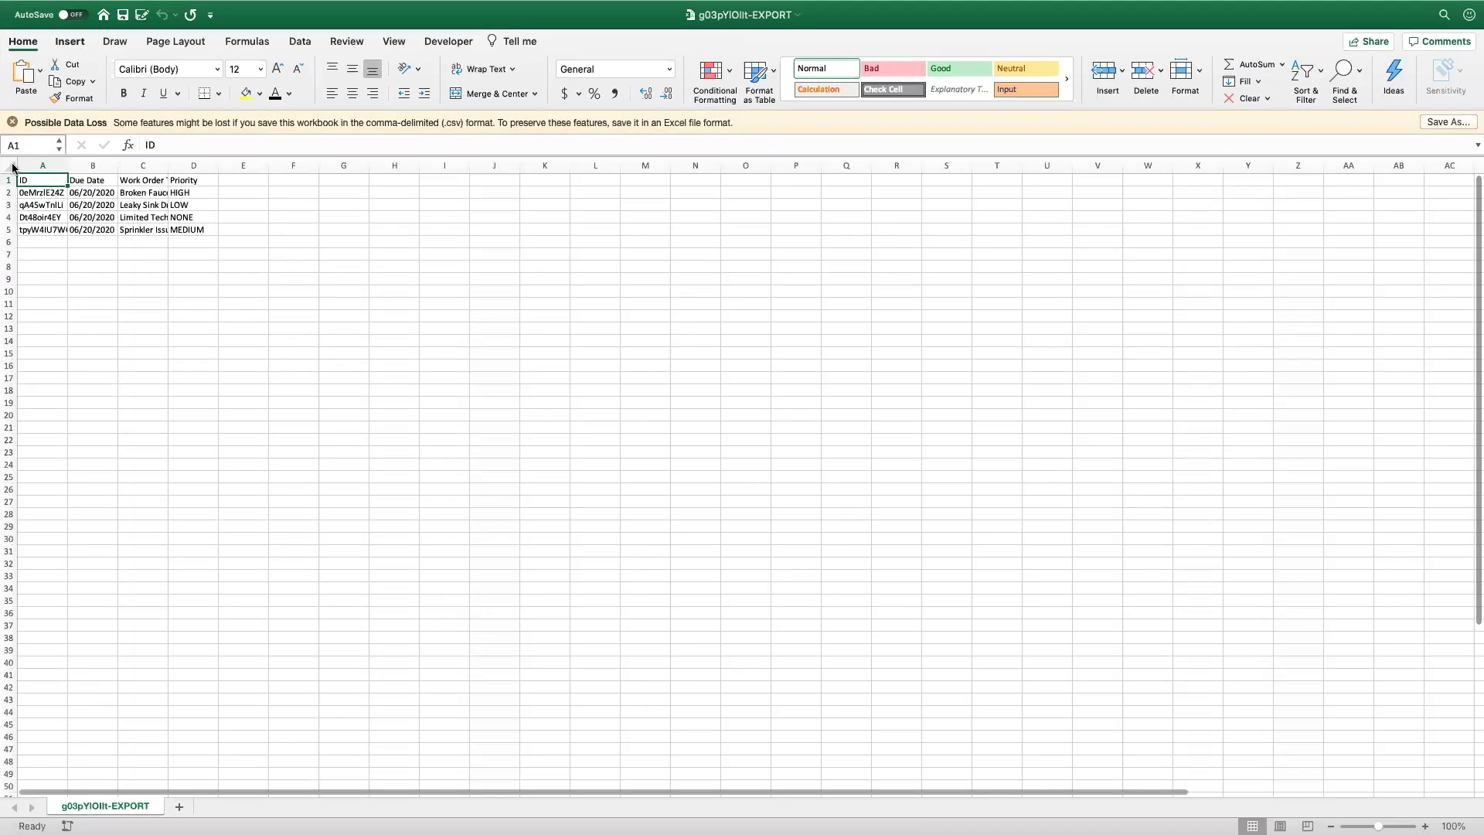
Autofit the width of all columns in the exported sheet.
click(9, 165)
double_click(67, 166)
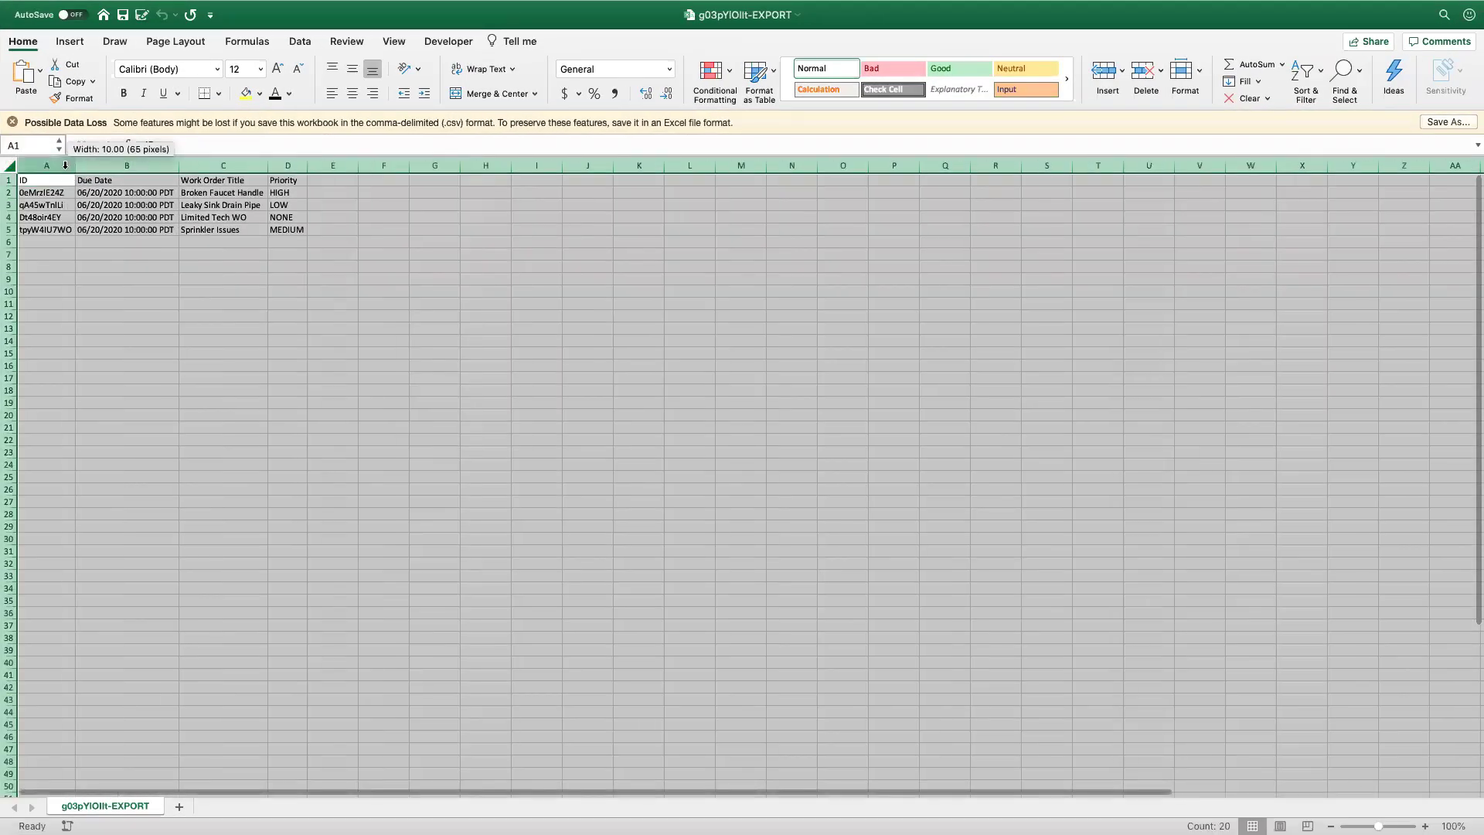
click(126, 242)
Change the due date in B2 to 05/20/2020 10:00:00 PDT and fill it down through B5.
click(117, 192)
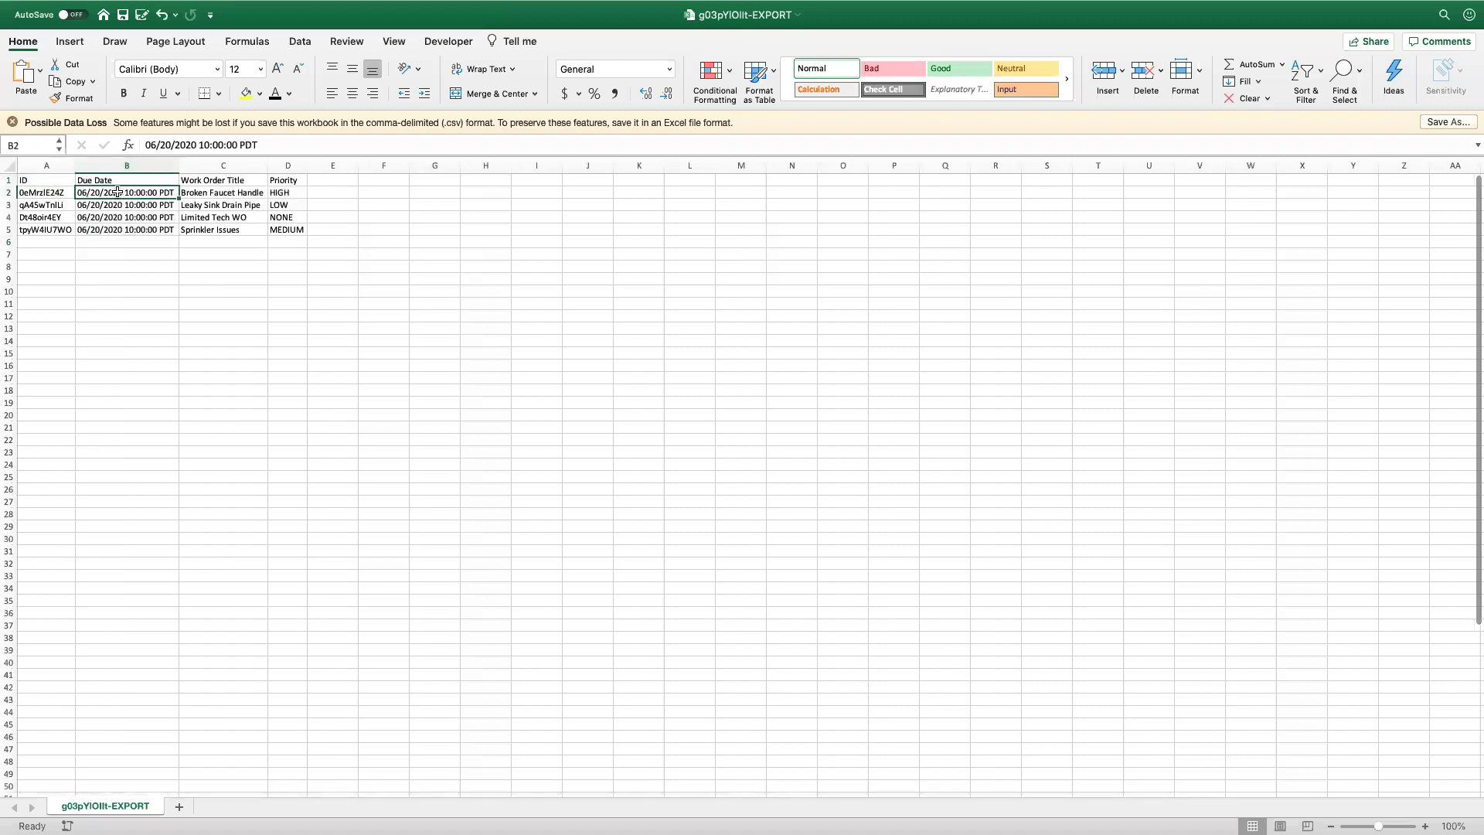
double_click(86, 193)
key(BackSpace)
text(5)
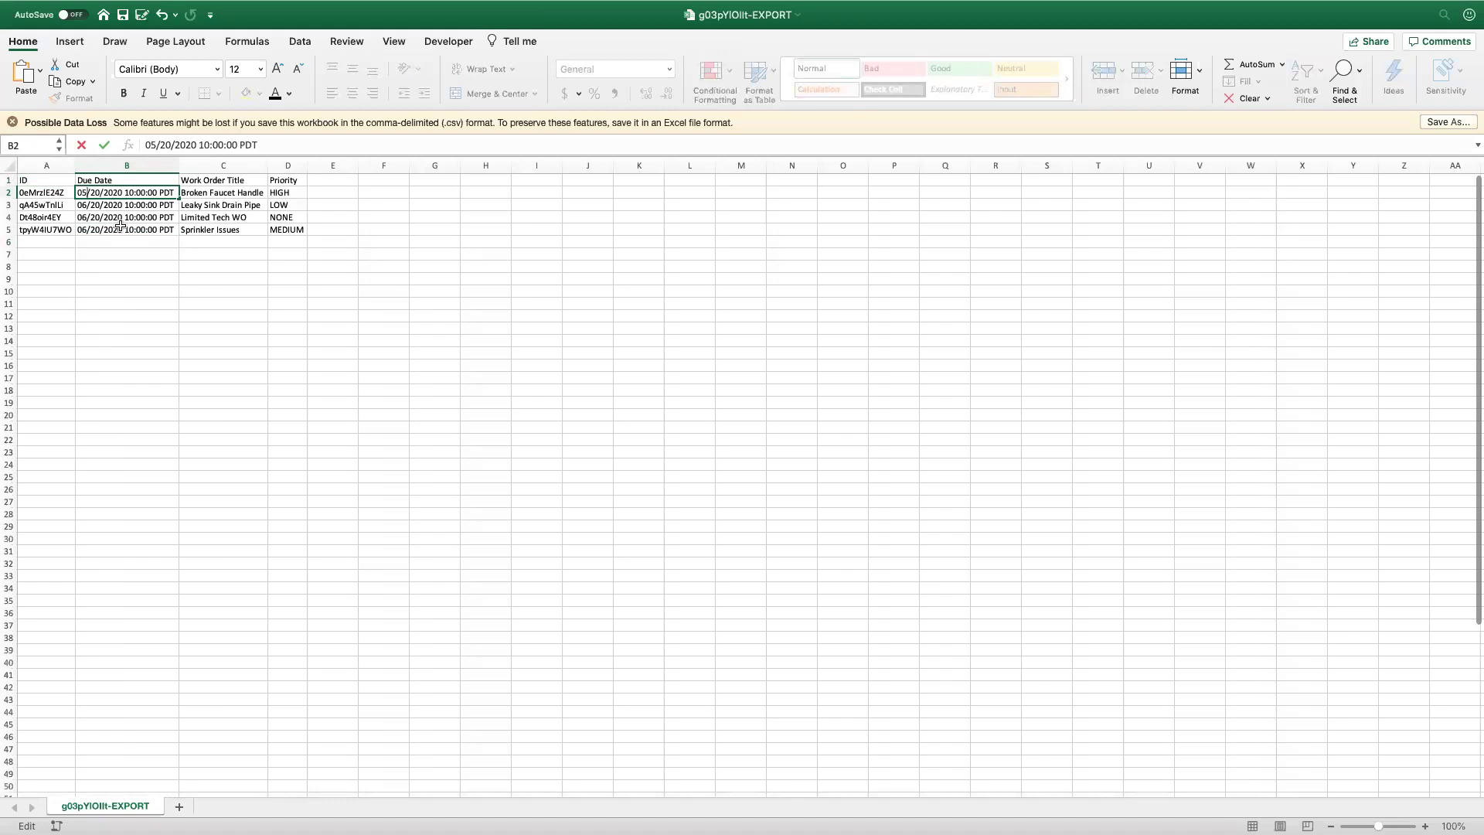
click(118, 225)
click(166, 191)
drag(176, 196, 177, 233)
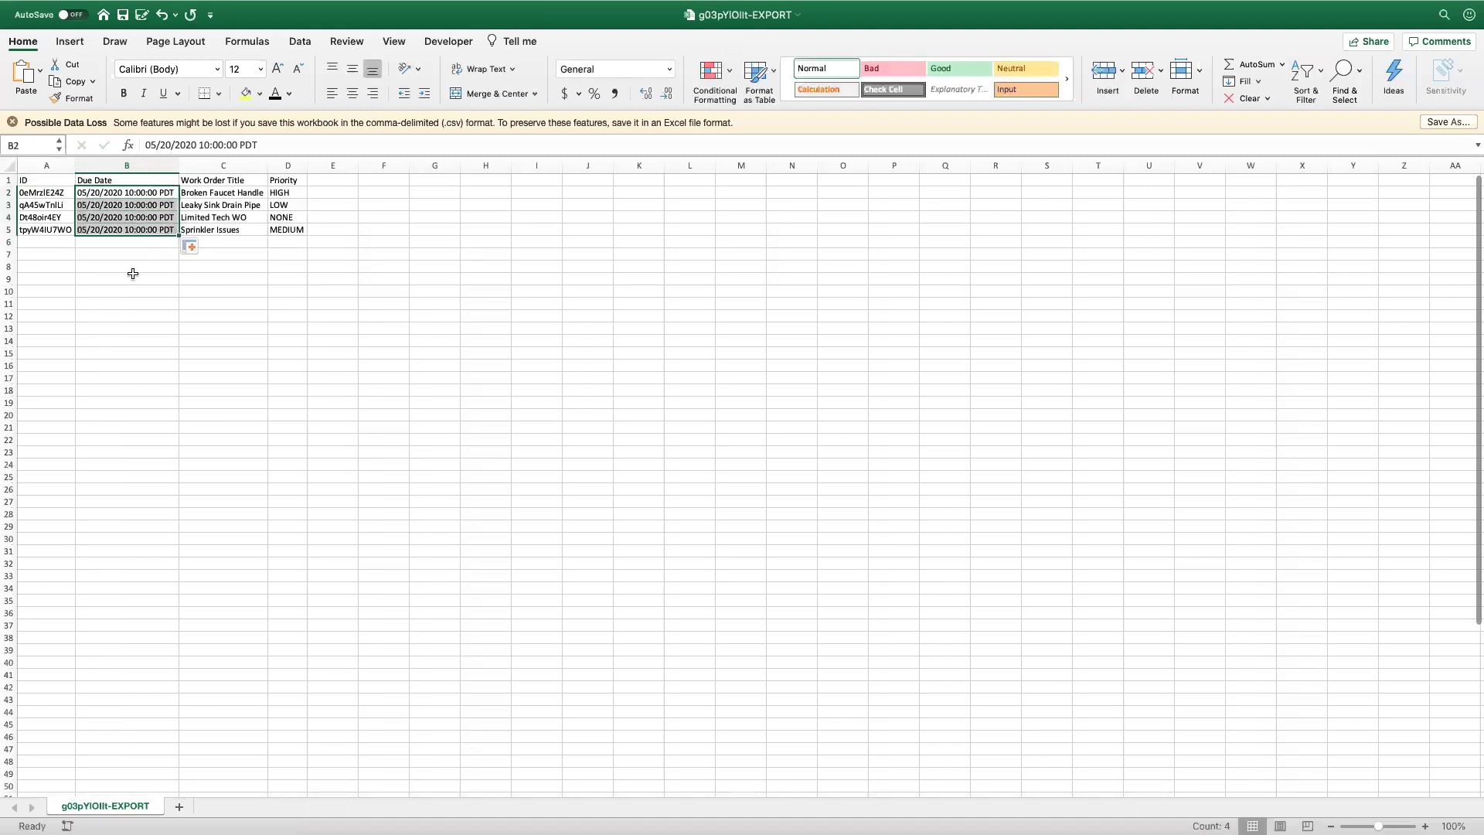
click(133, 274)
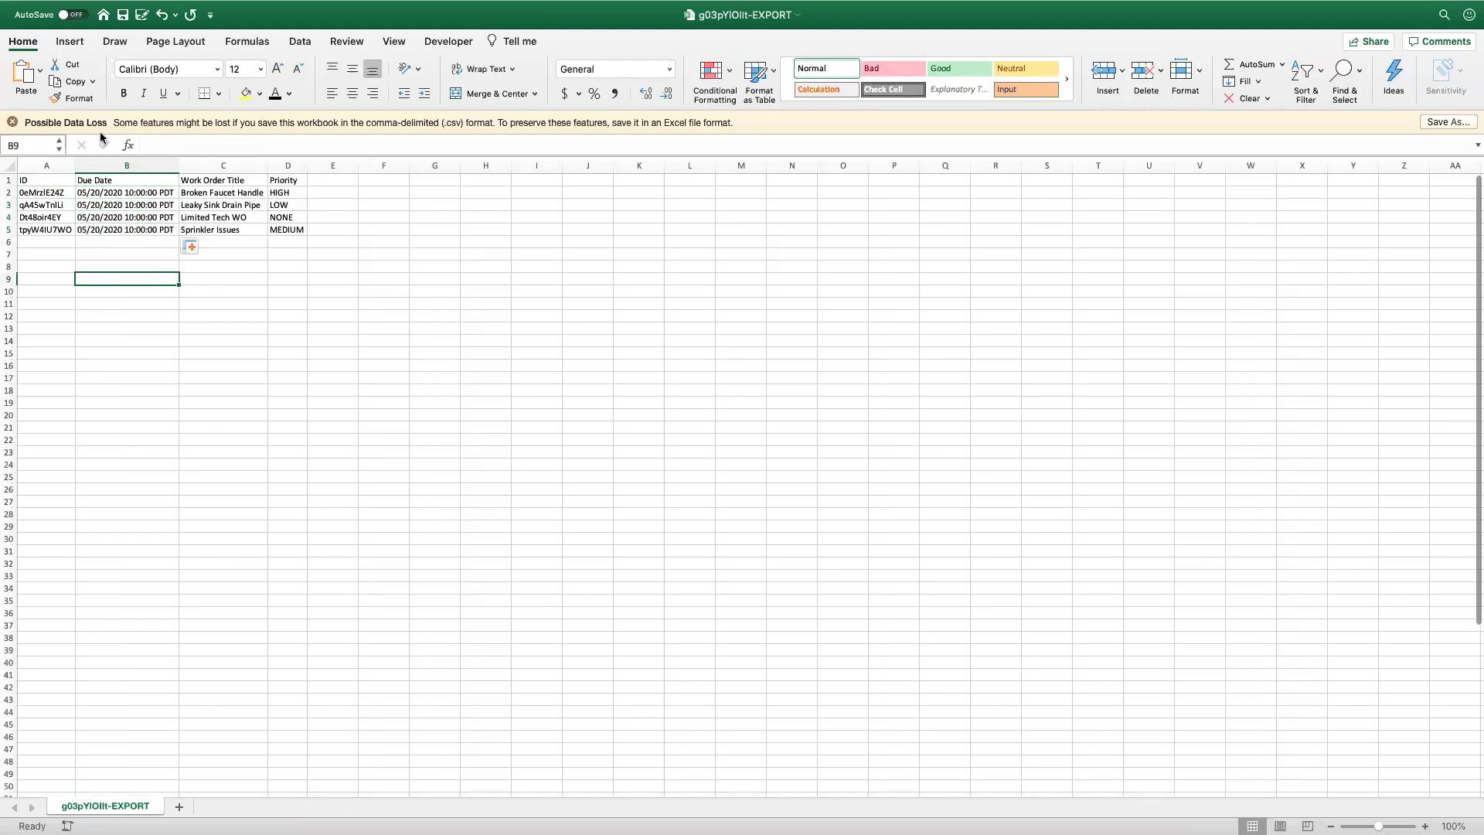
Save the edited sheet, leave full screen and save a copy to the Desktop in Comma Separated Values (.csv) format.
click(124, 17)
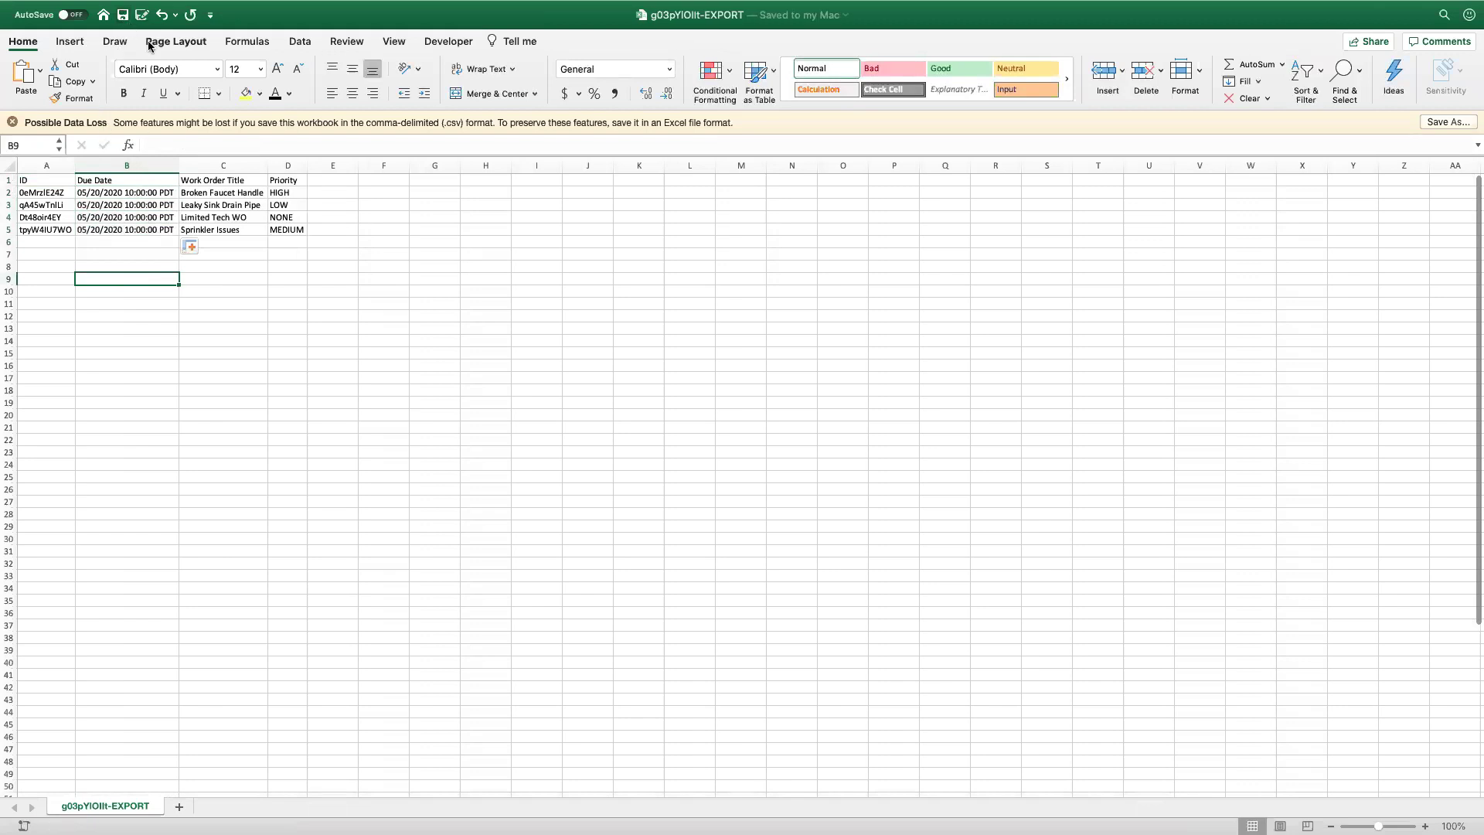
click(45, 29)
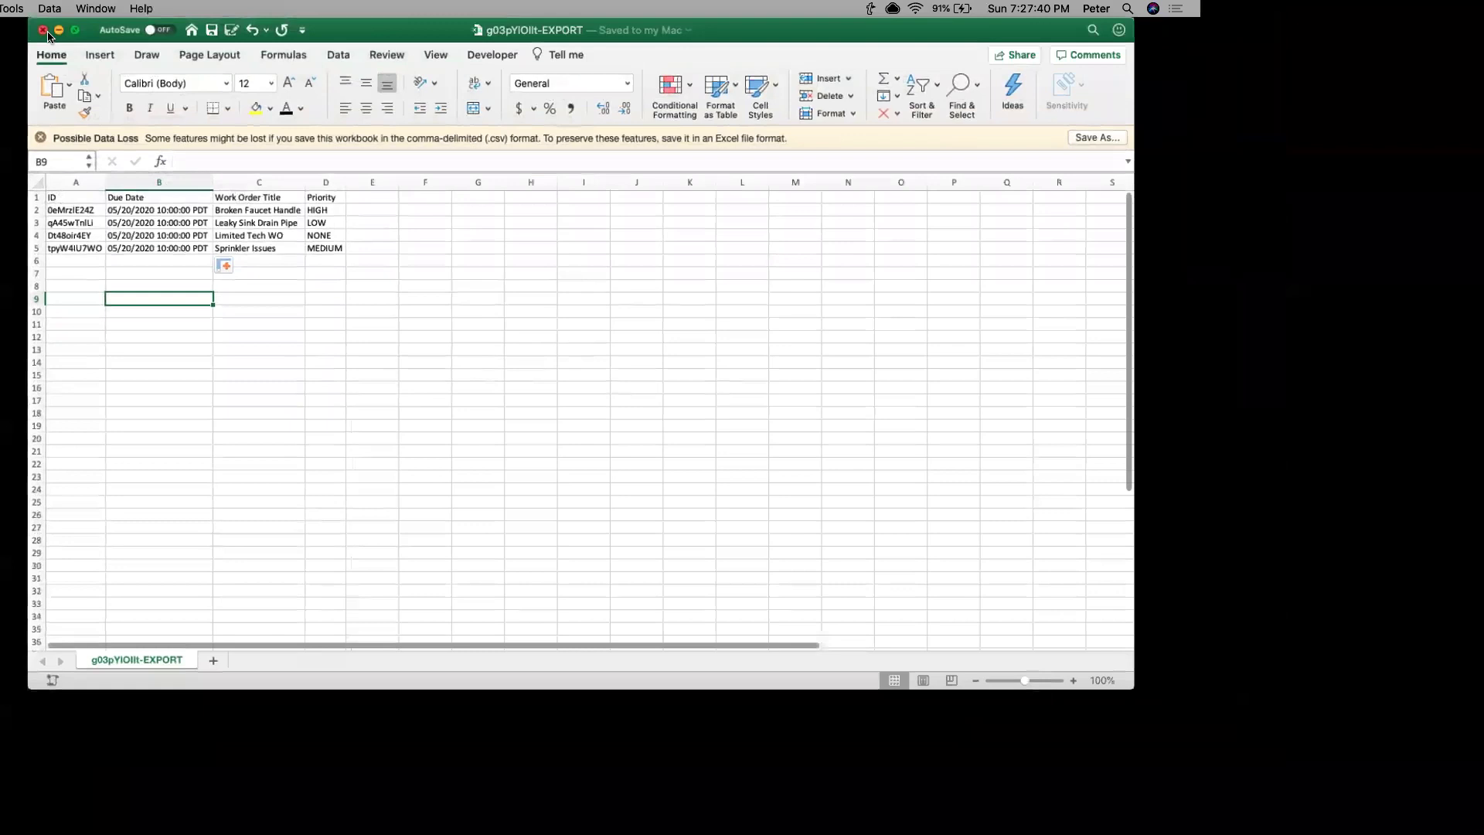
click(93, 9)
click(146, 125)
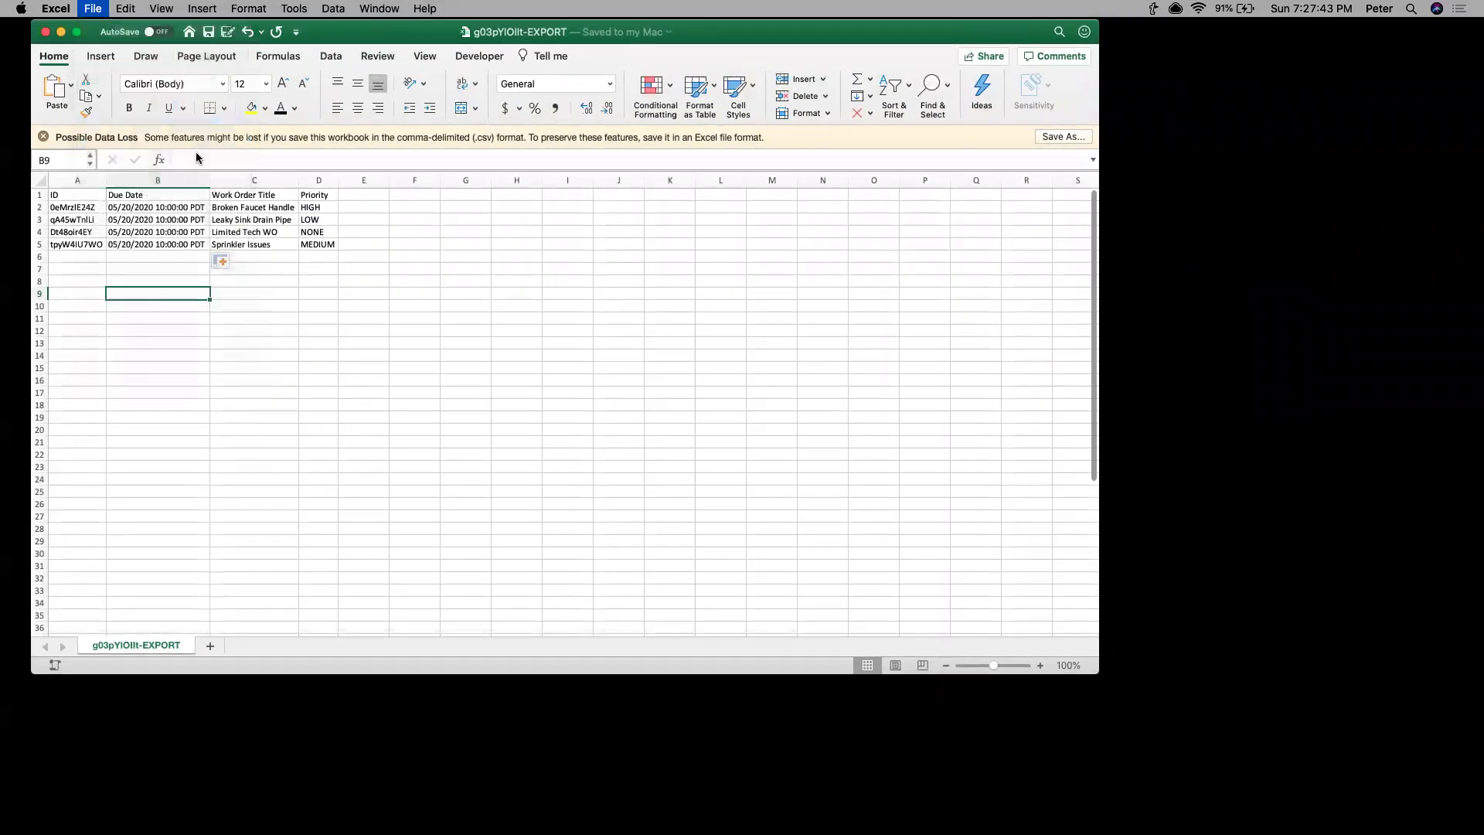
click(290, 186)
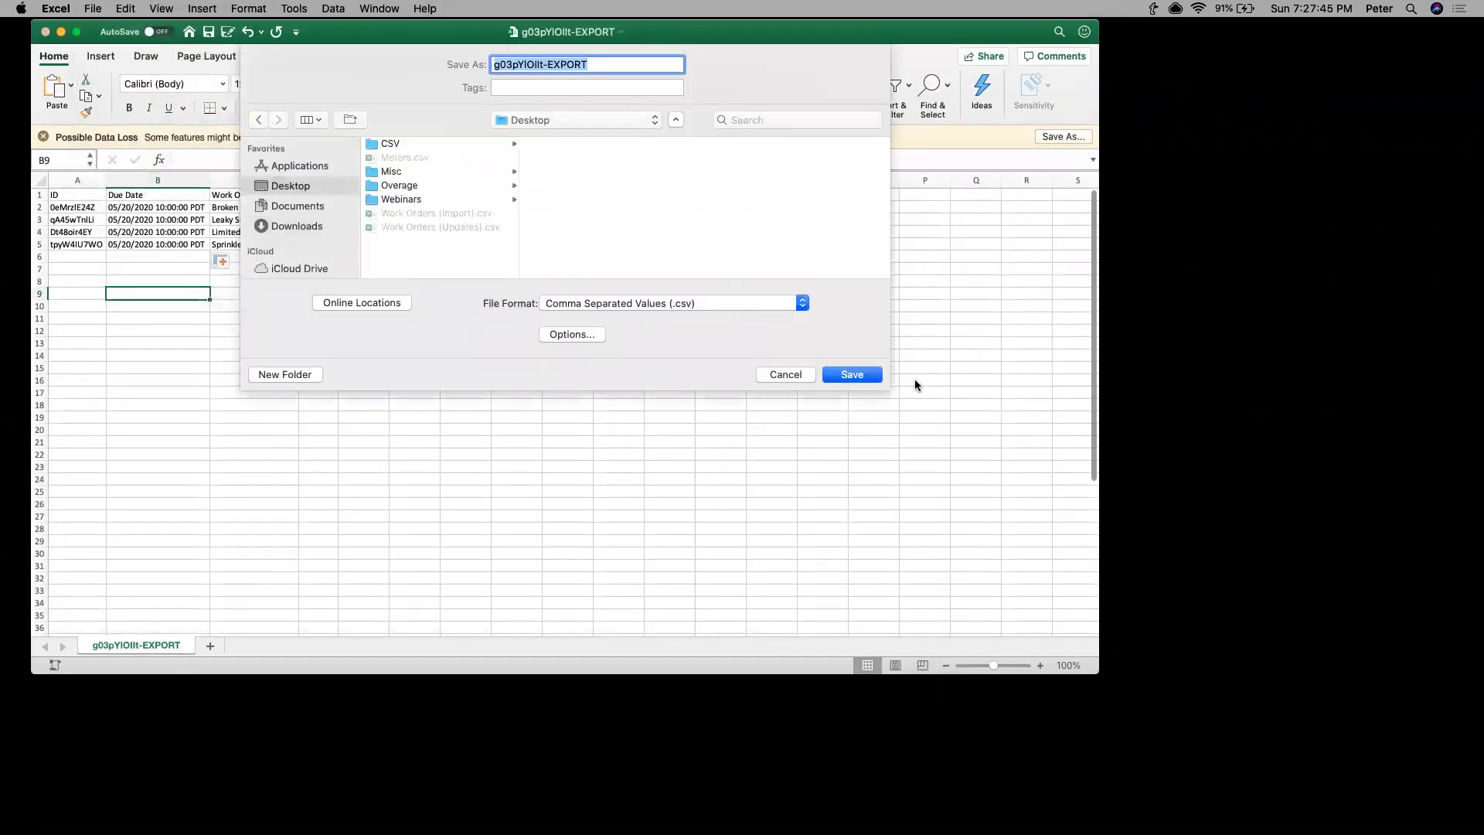
click(864, 377)
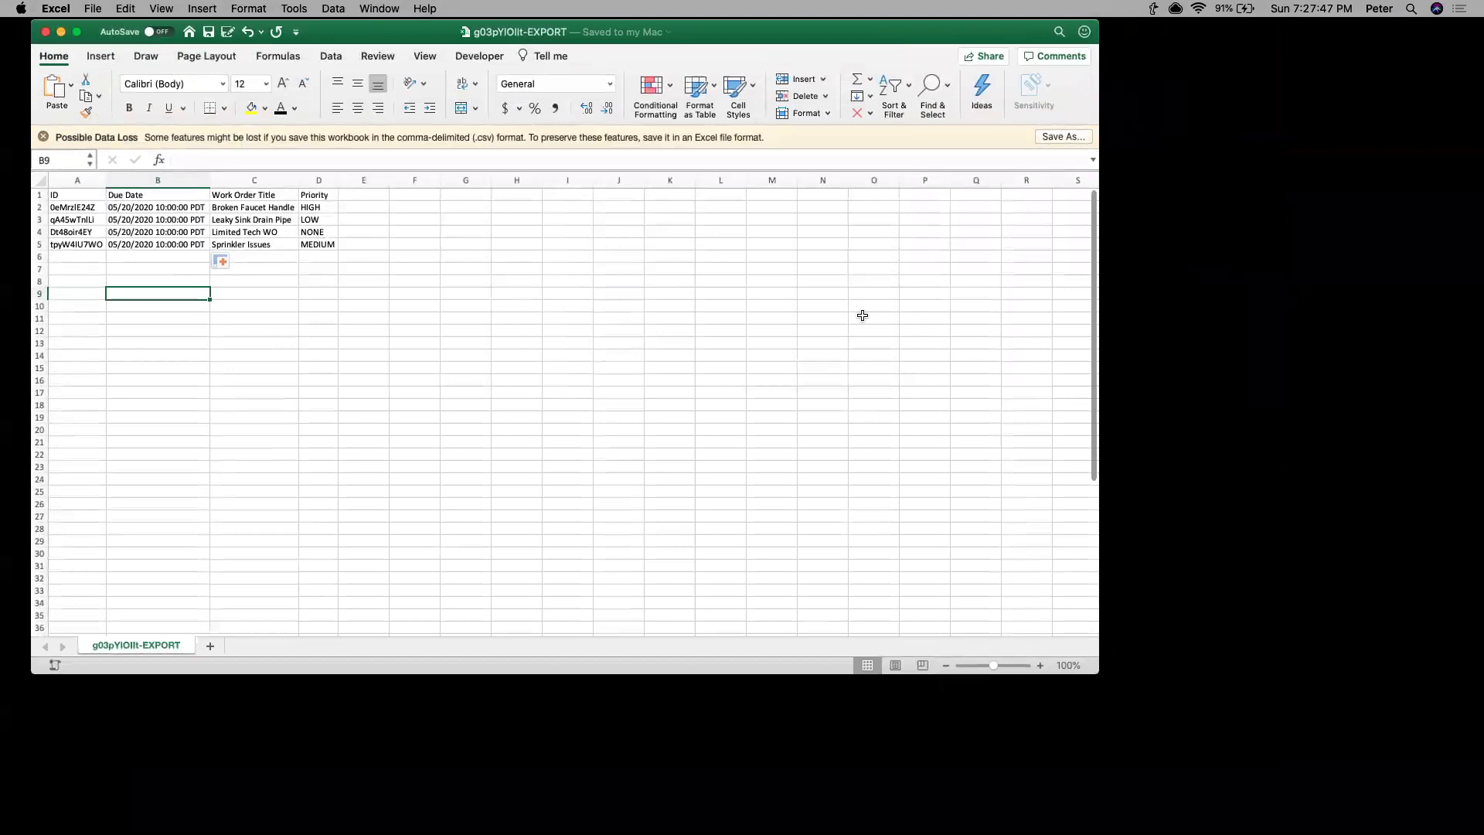
Switch to the UpKeep work orders in the browser and import g03pYIOIIt-EXPORT.csv from the Desktop.
key(ctrl+Left)
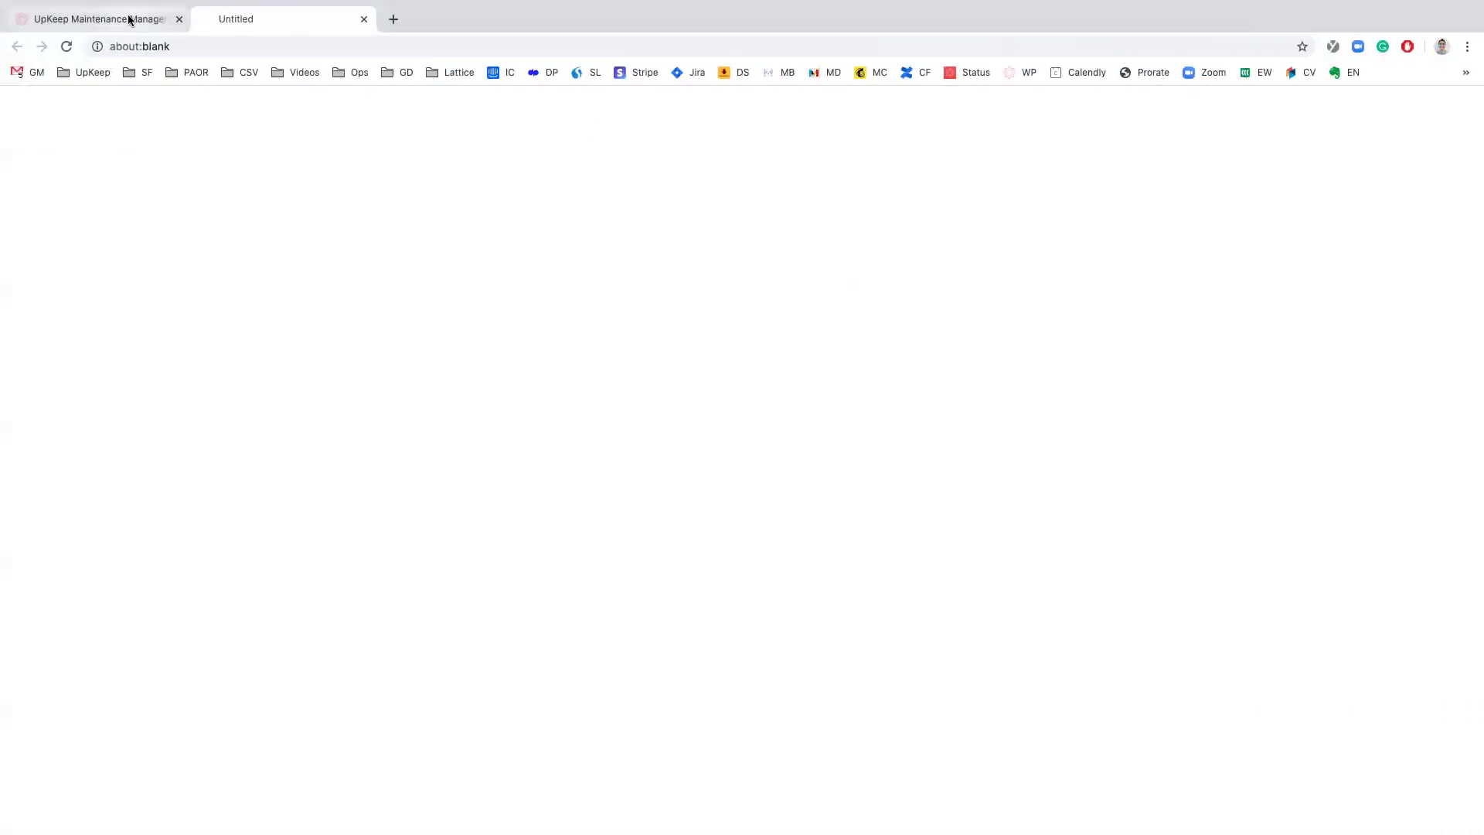
click(129, 17)
click(1336, 160)
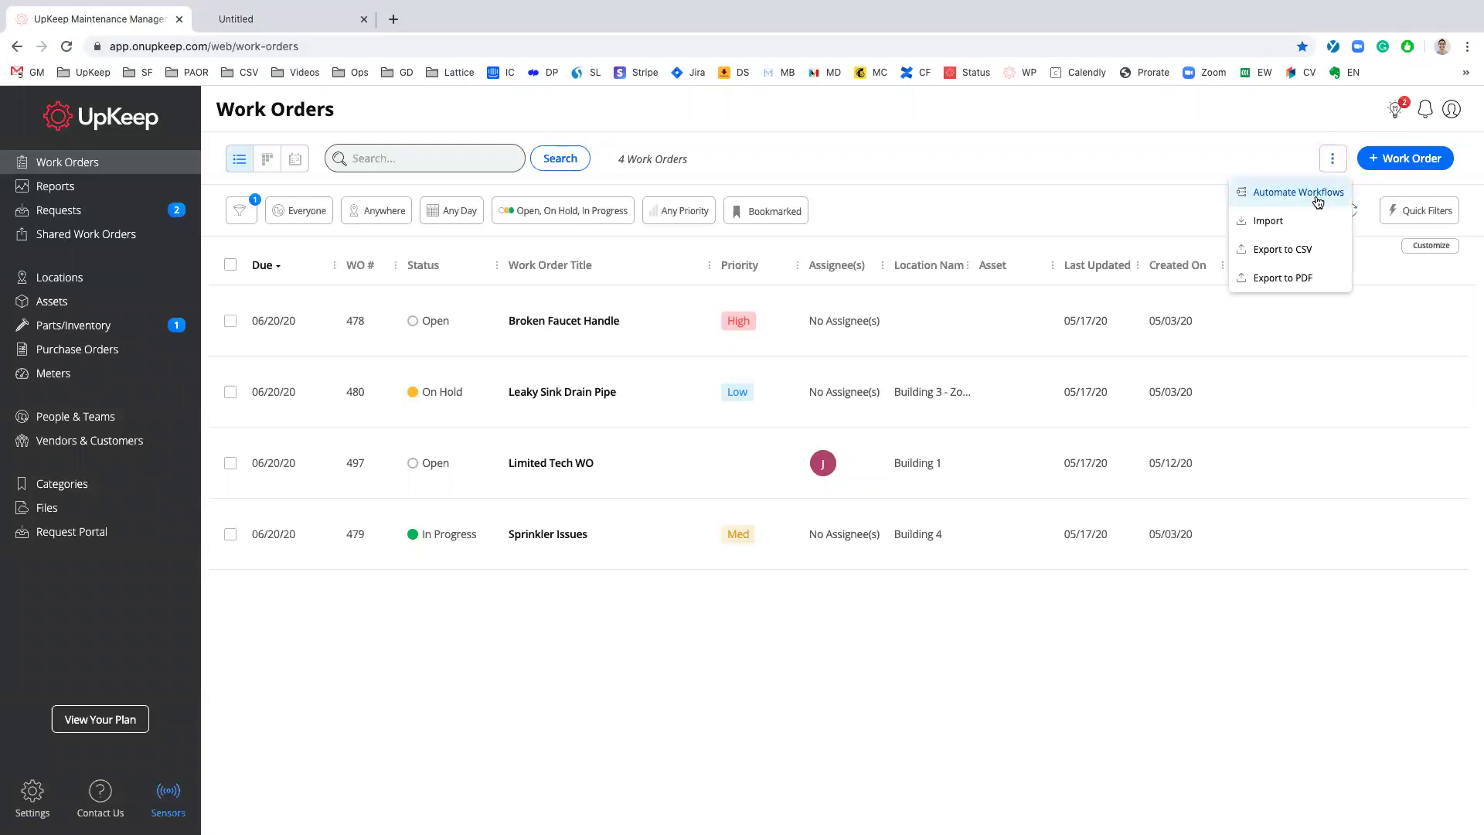
click(1295, 223)
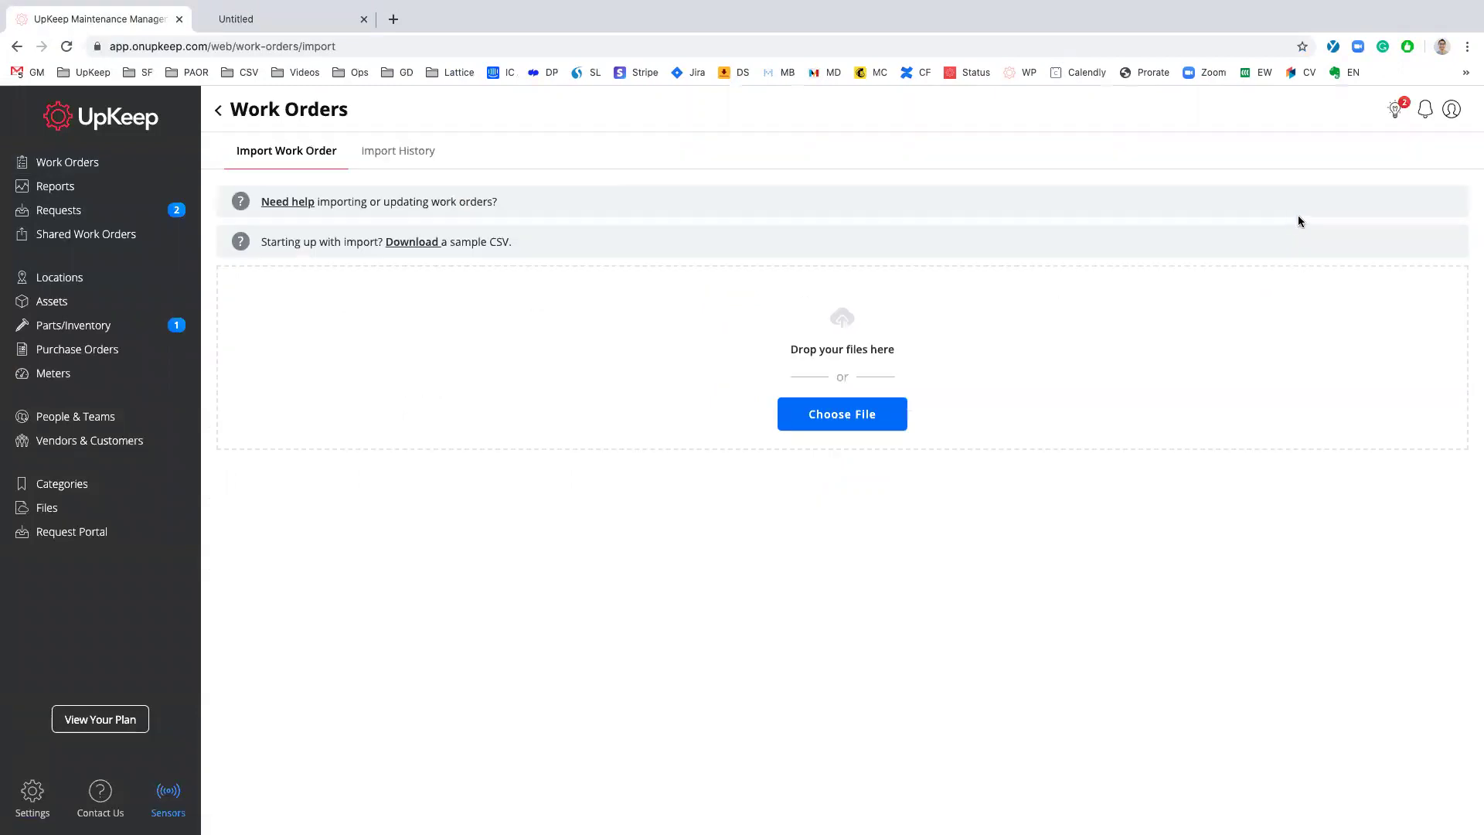
click(841, 424)
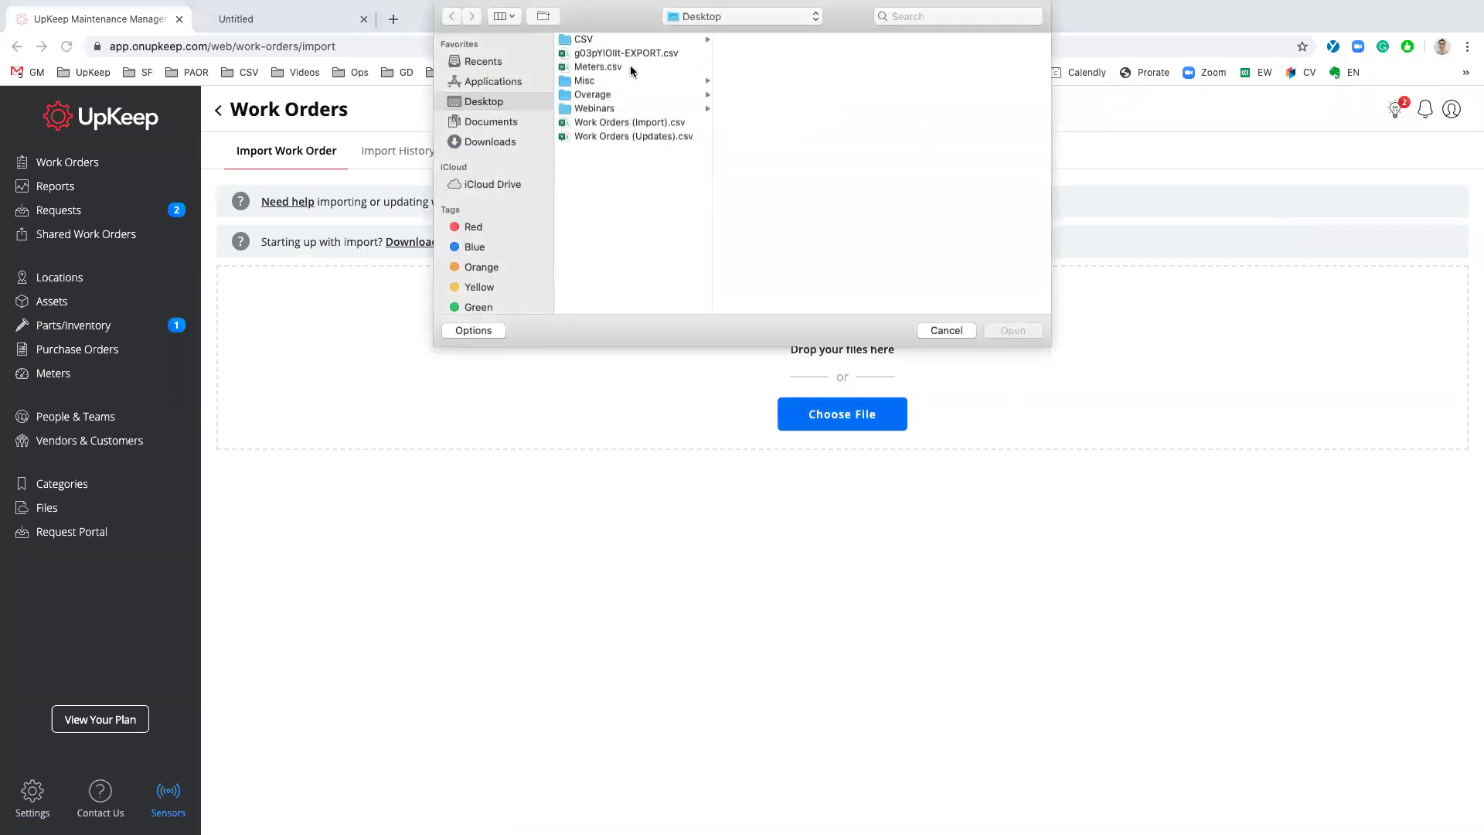
click(642, 53)
click(1008, 330)
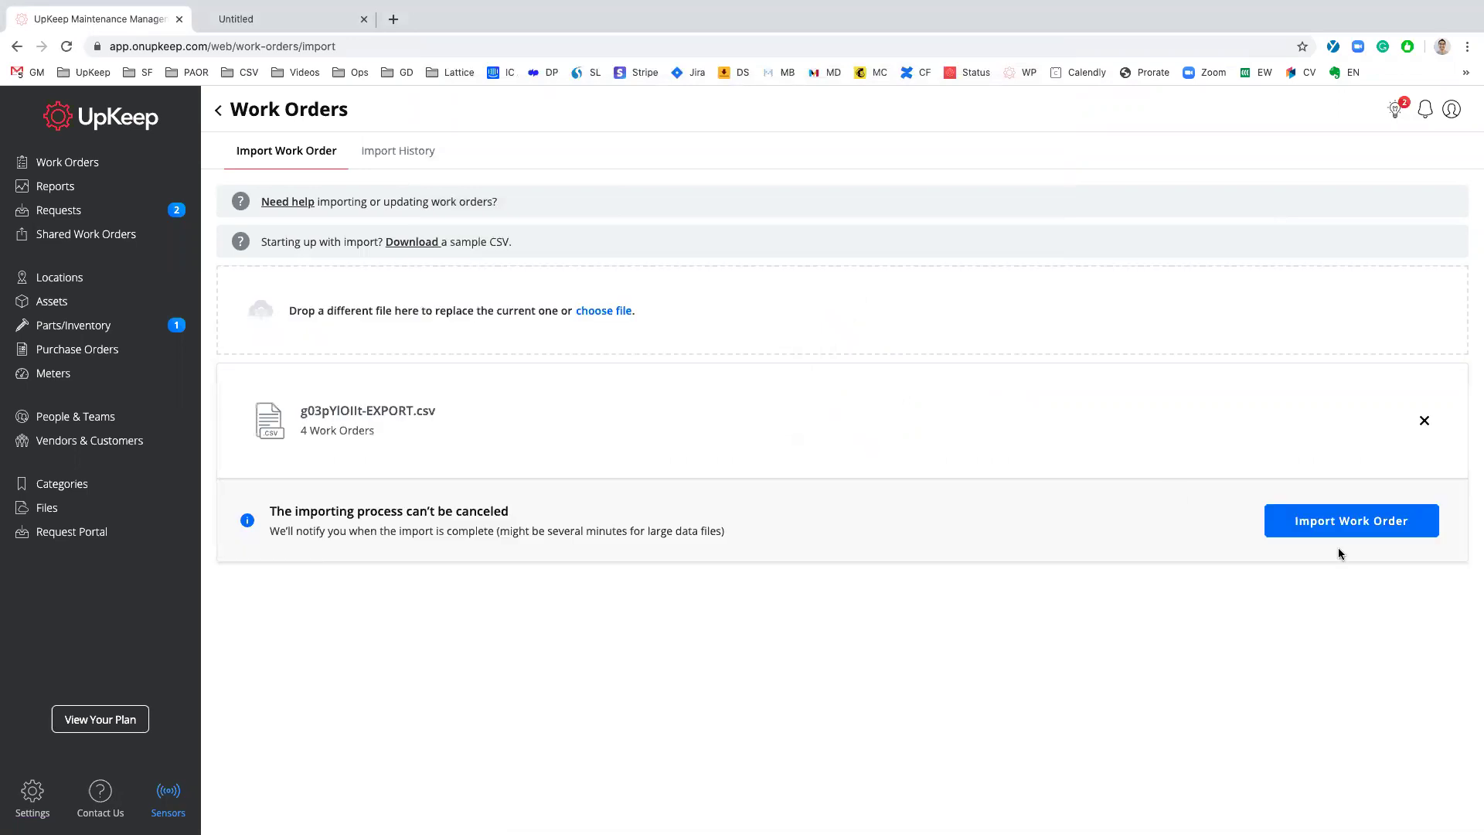
click(1342, 538)
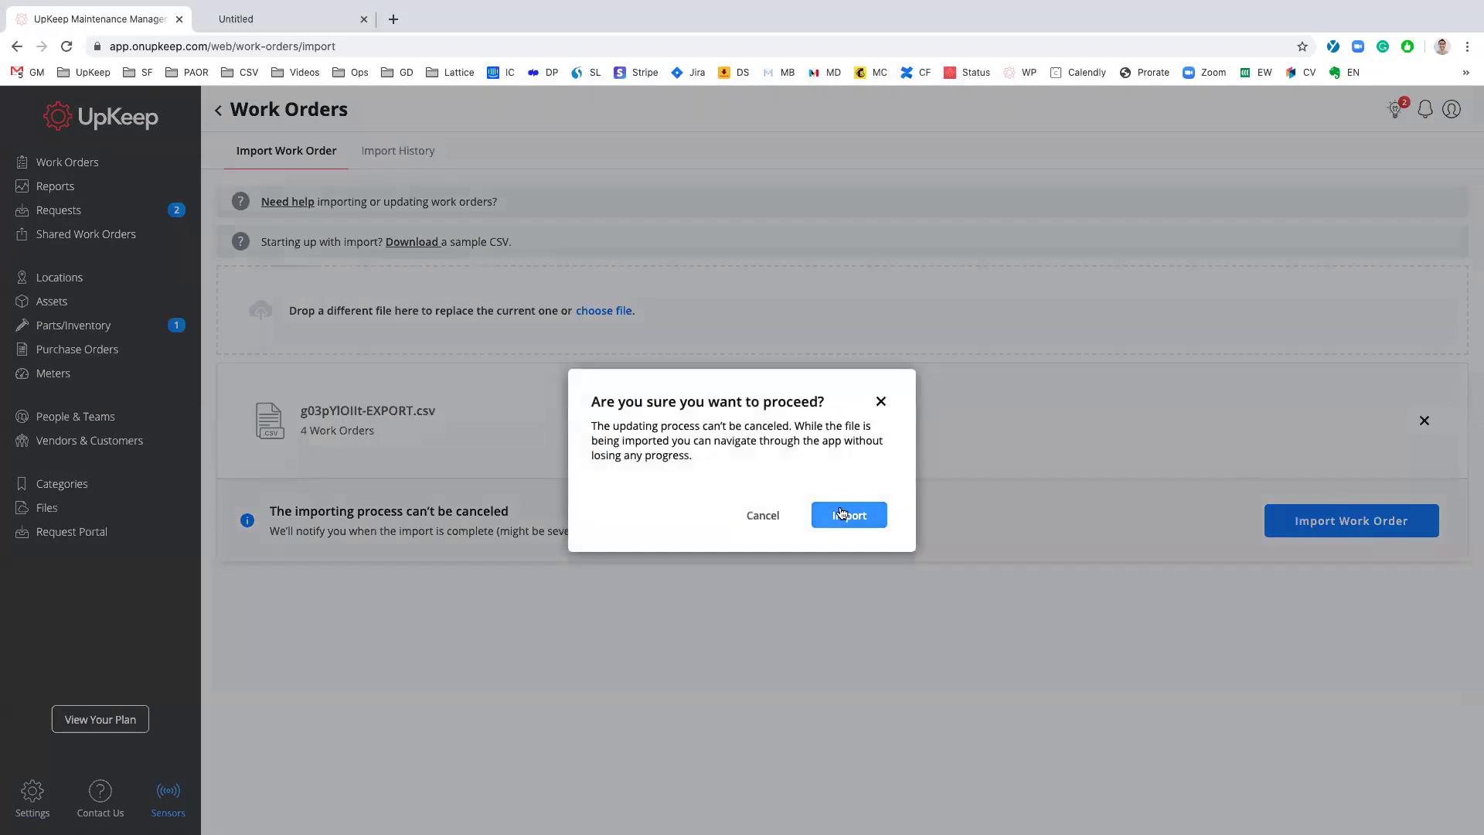
click(848, 512)
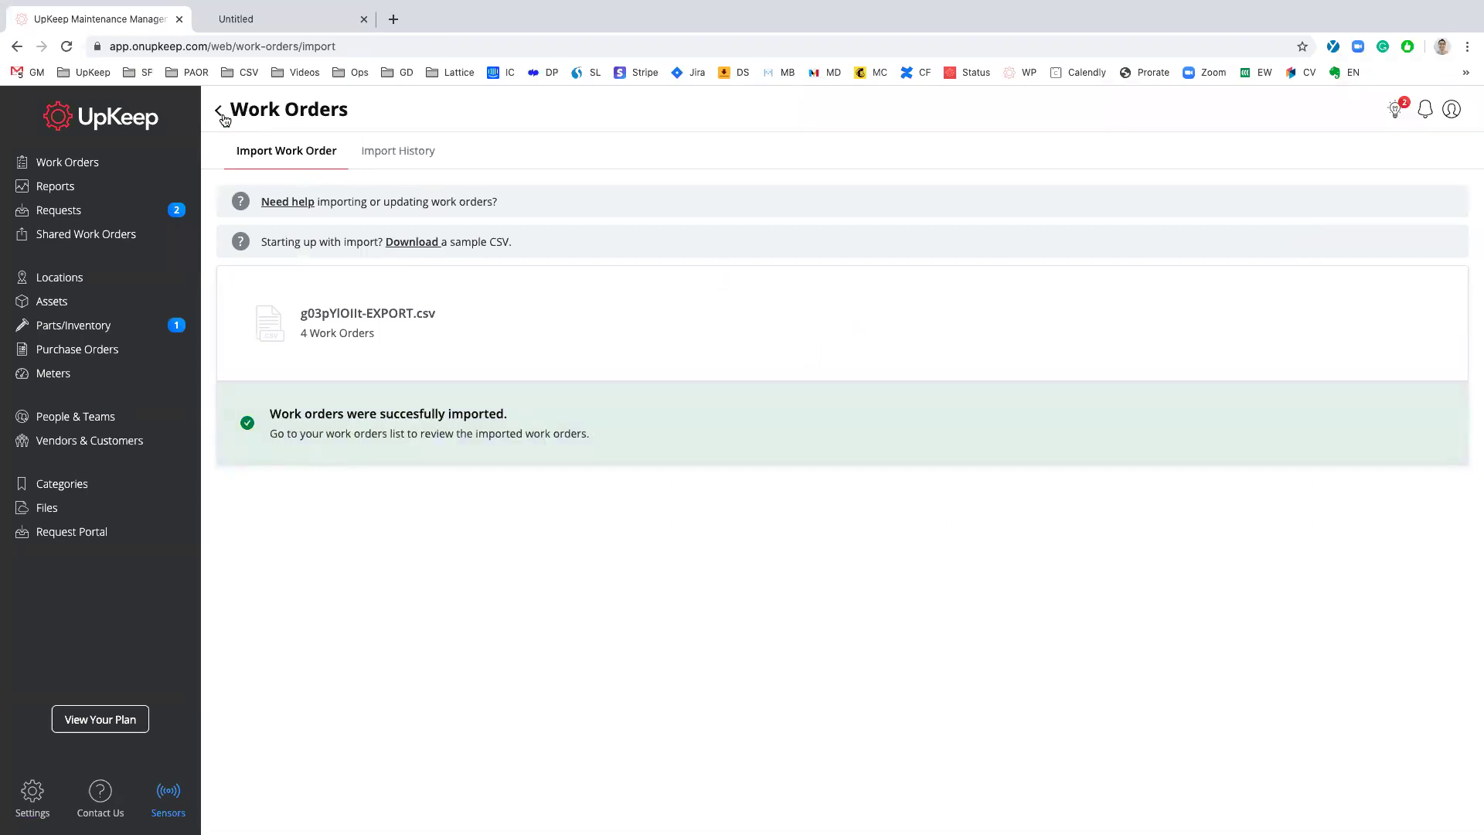
Return to the work orders list and reload it to check the due dates.
drag(280, 414, 570, 455)
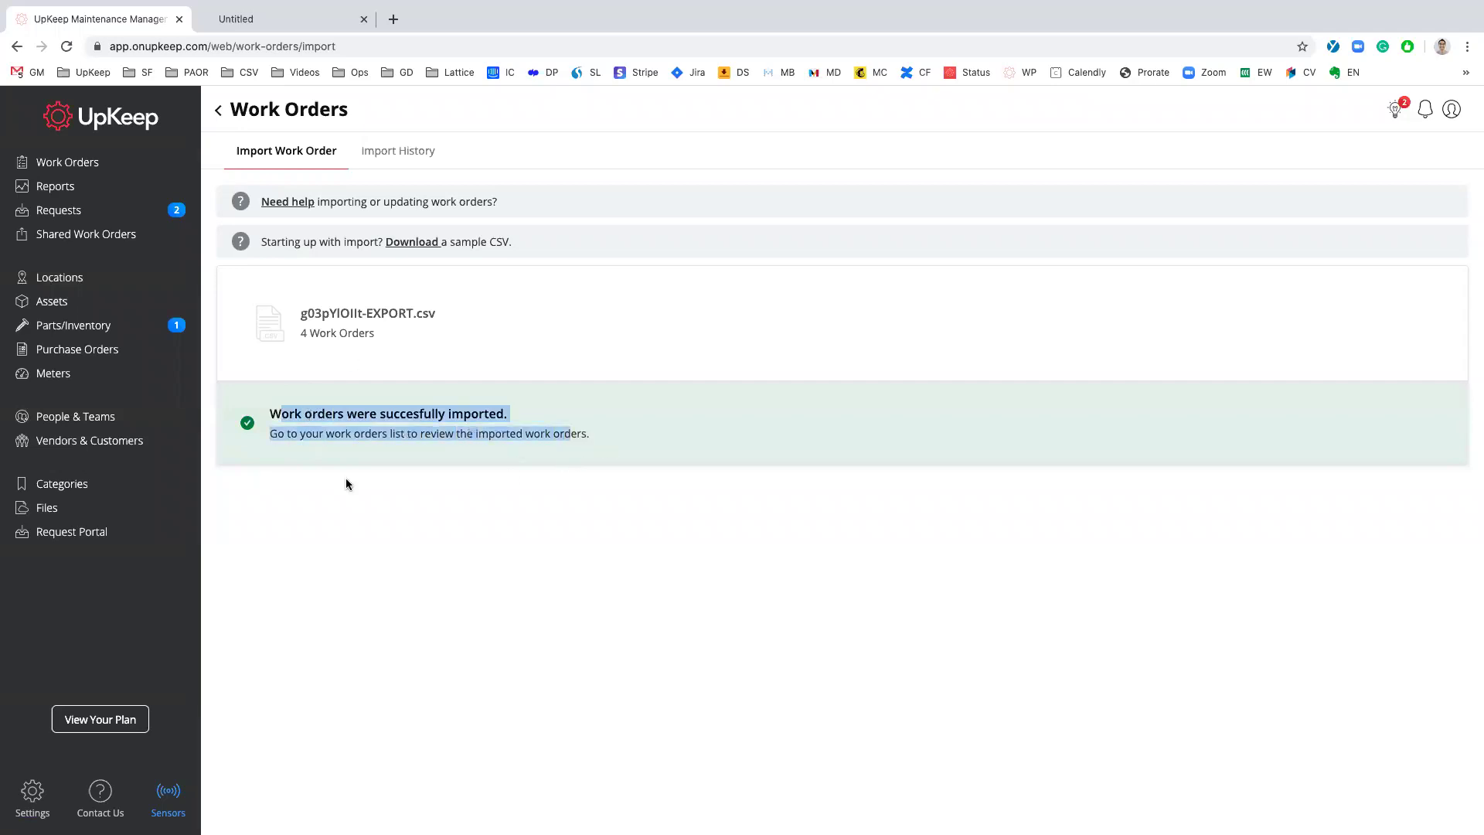
click(218, 110)
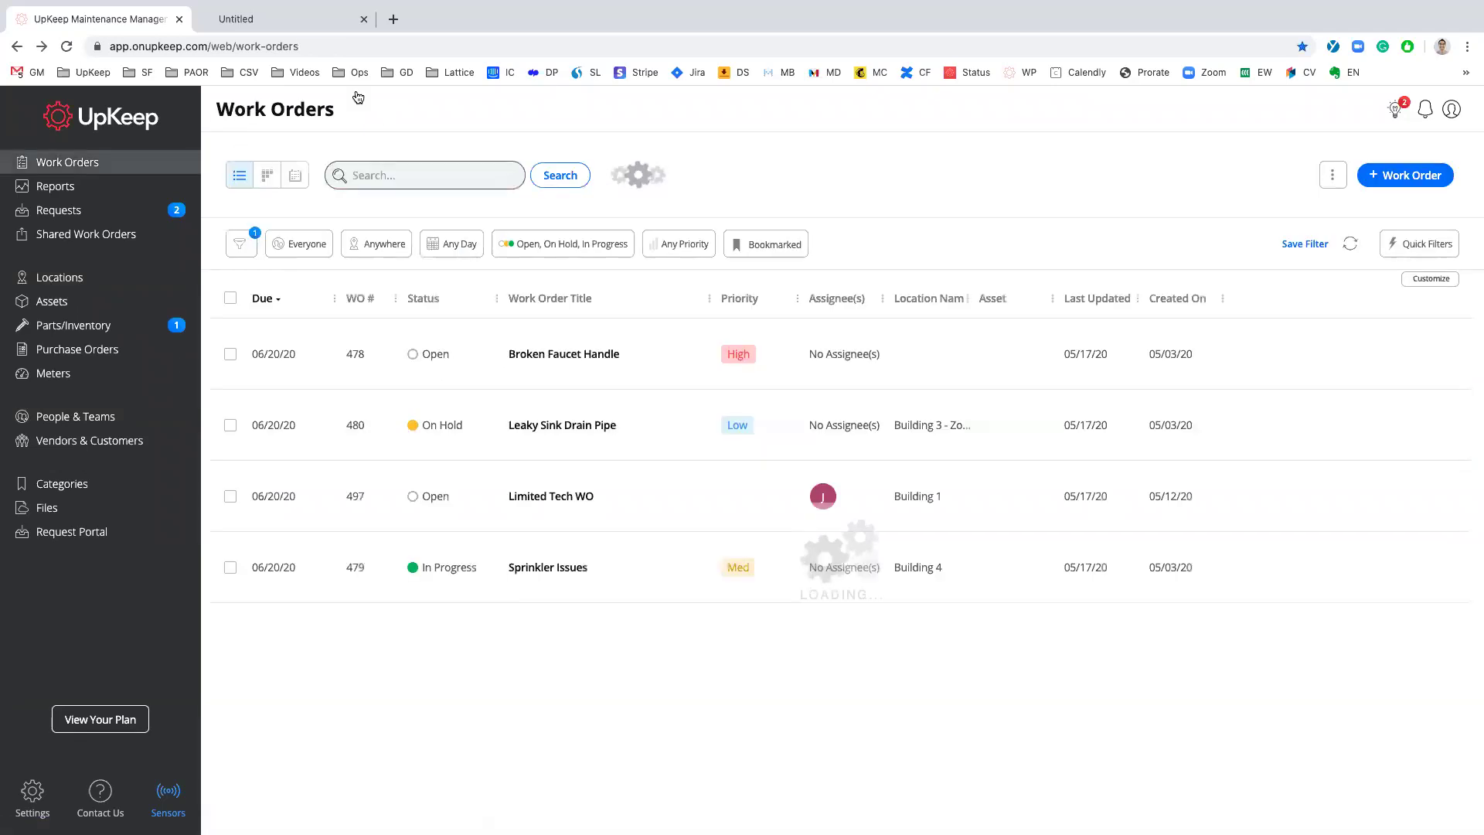
click(67, 47)
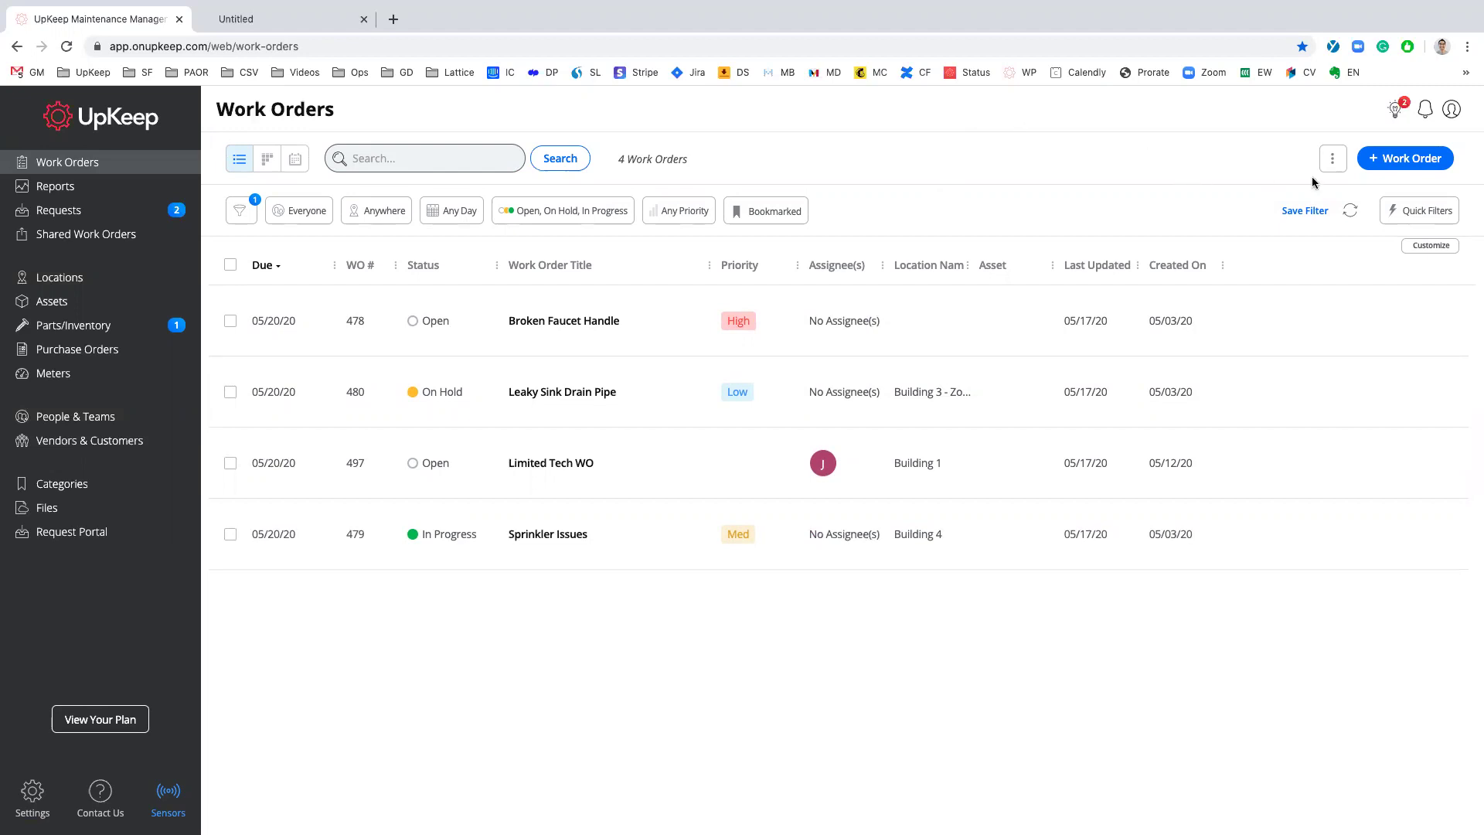
Open the import history for work orders.
click(1332, 159)
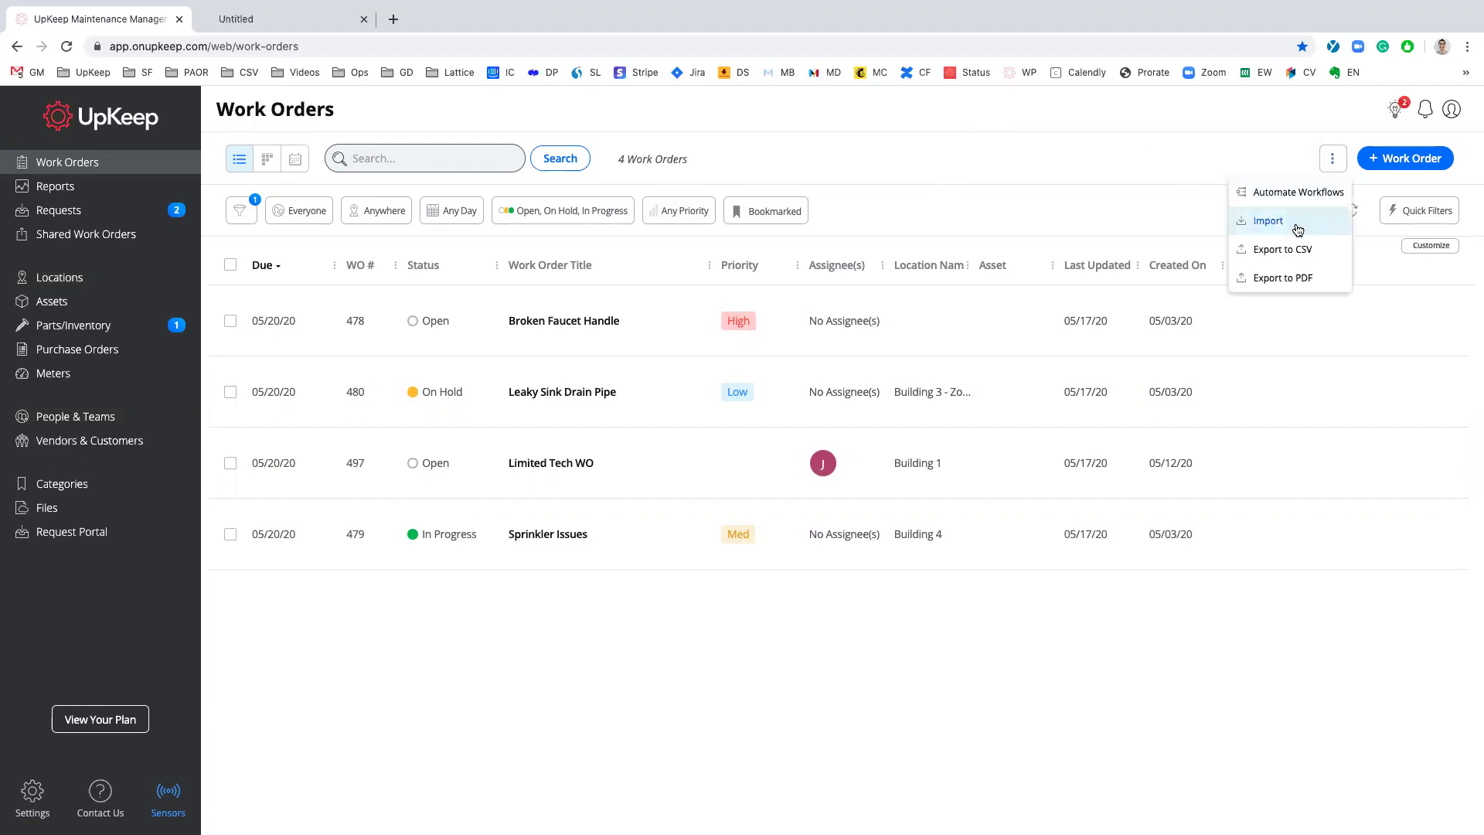
click(1297, 229)
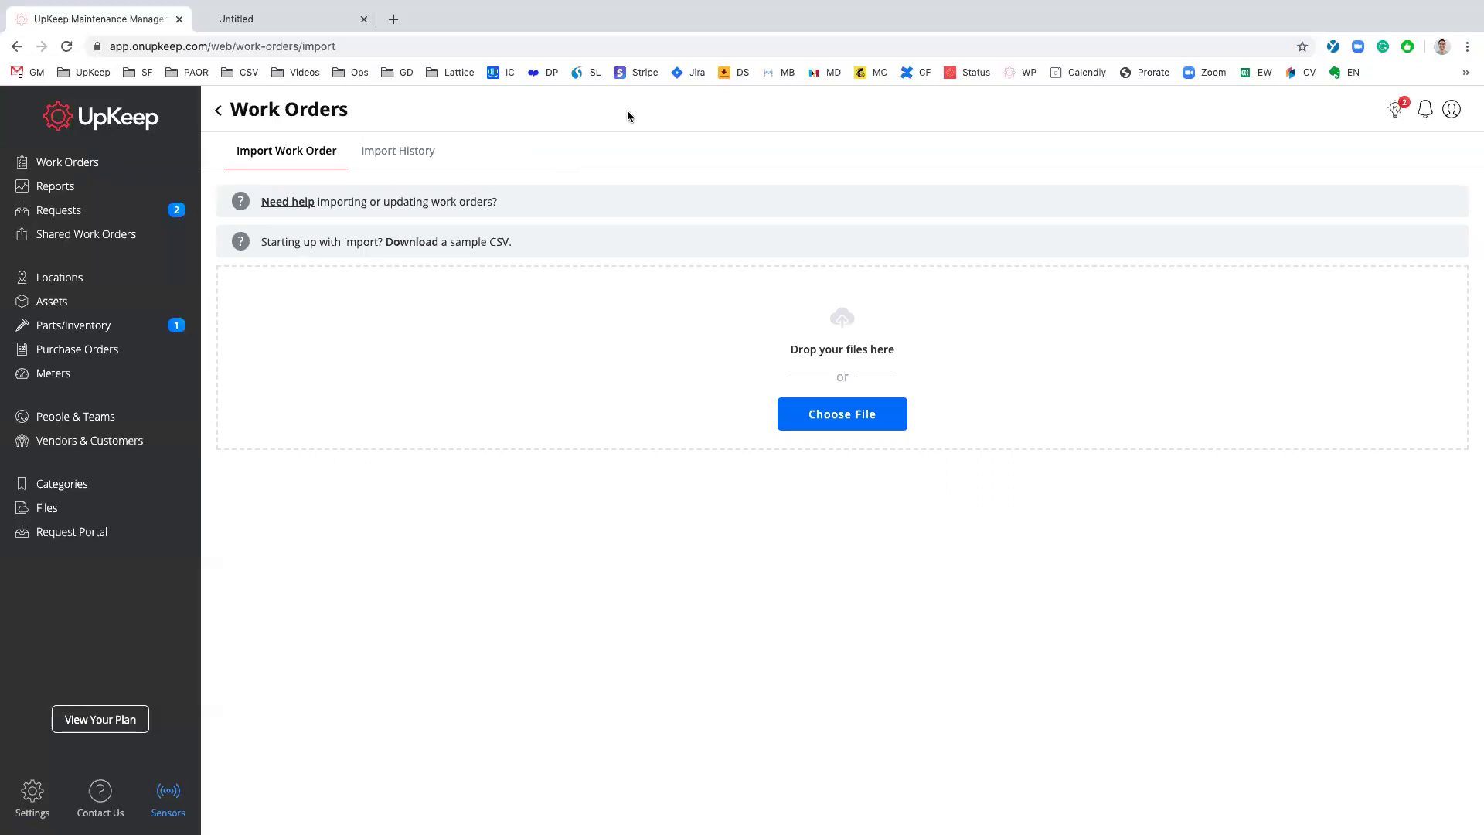
click(409, 155)
click(417, 158)
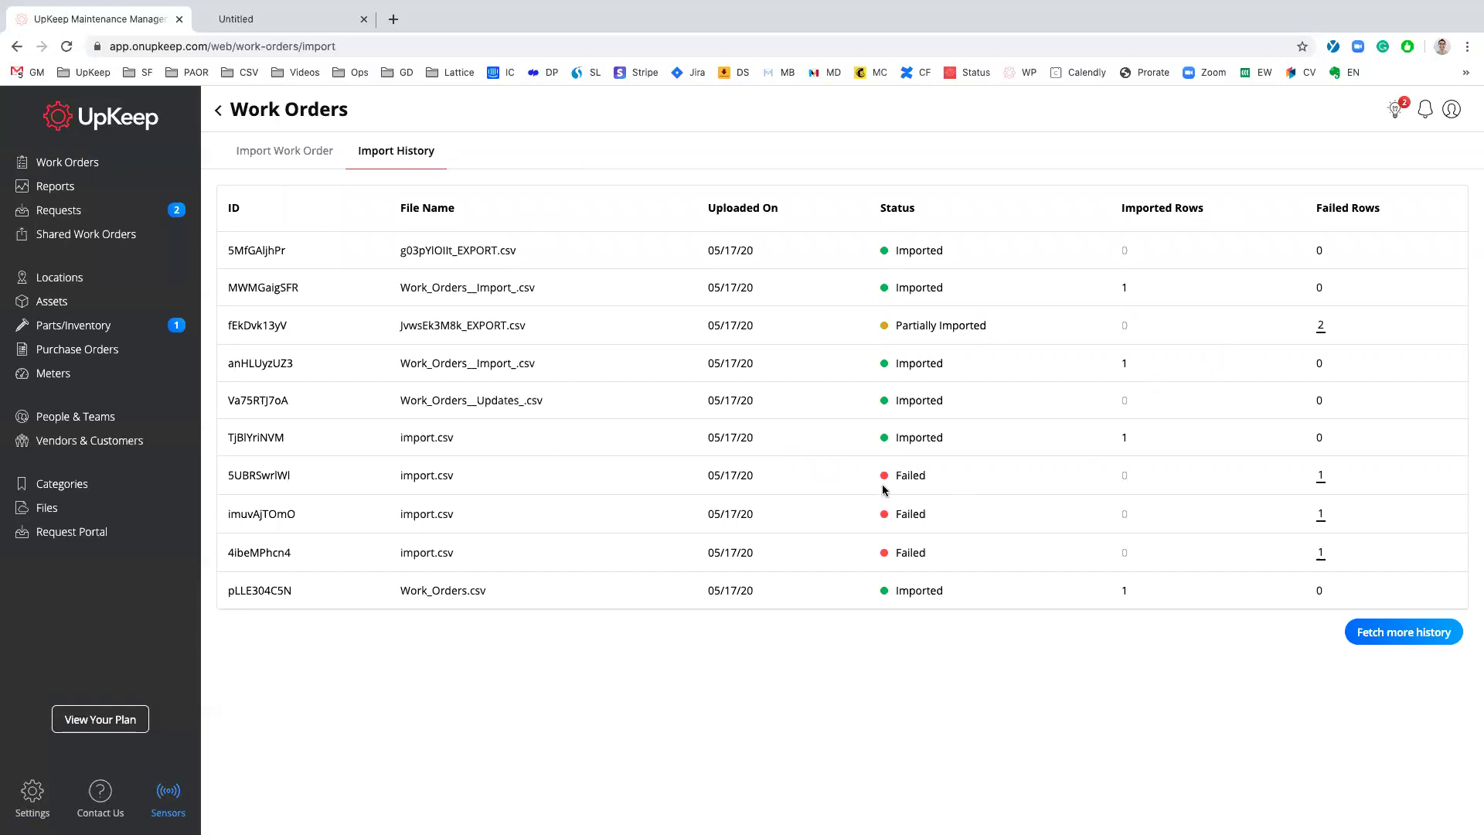
Inspect the failed-row details of failed import 5UBRSwrIWl, close them and return to the work orders list.
double_click(927, 475)
click(1396, 470)
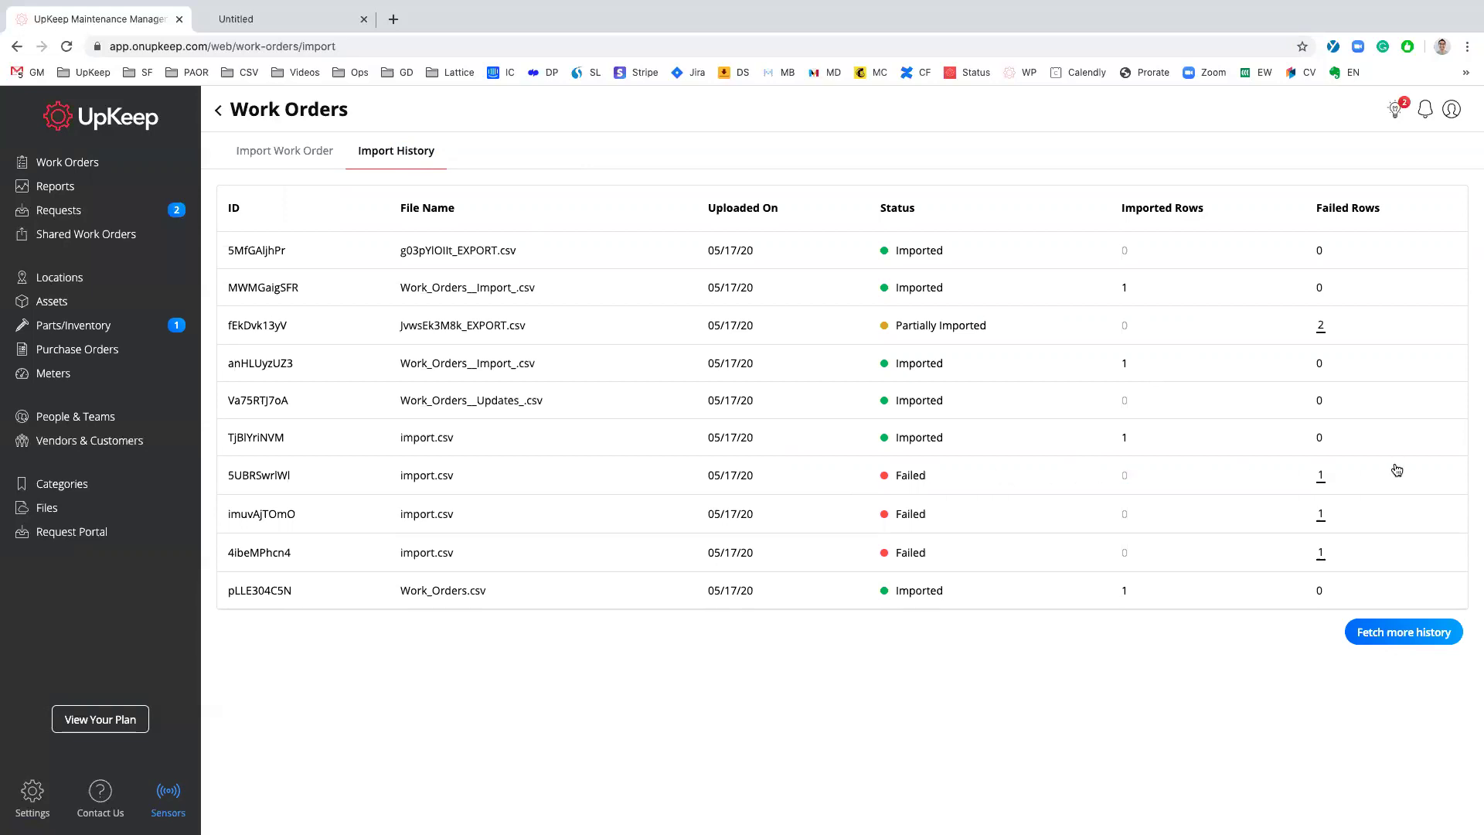
click(1322, 474)
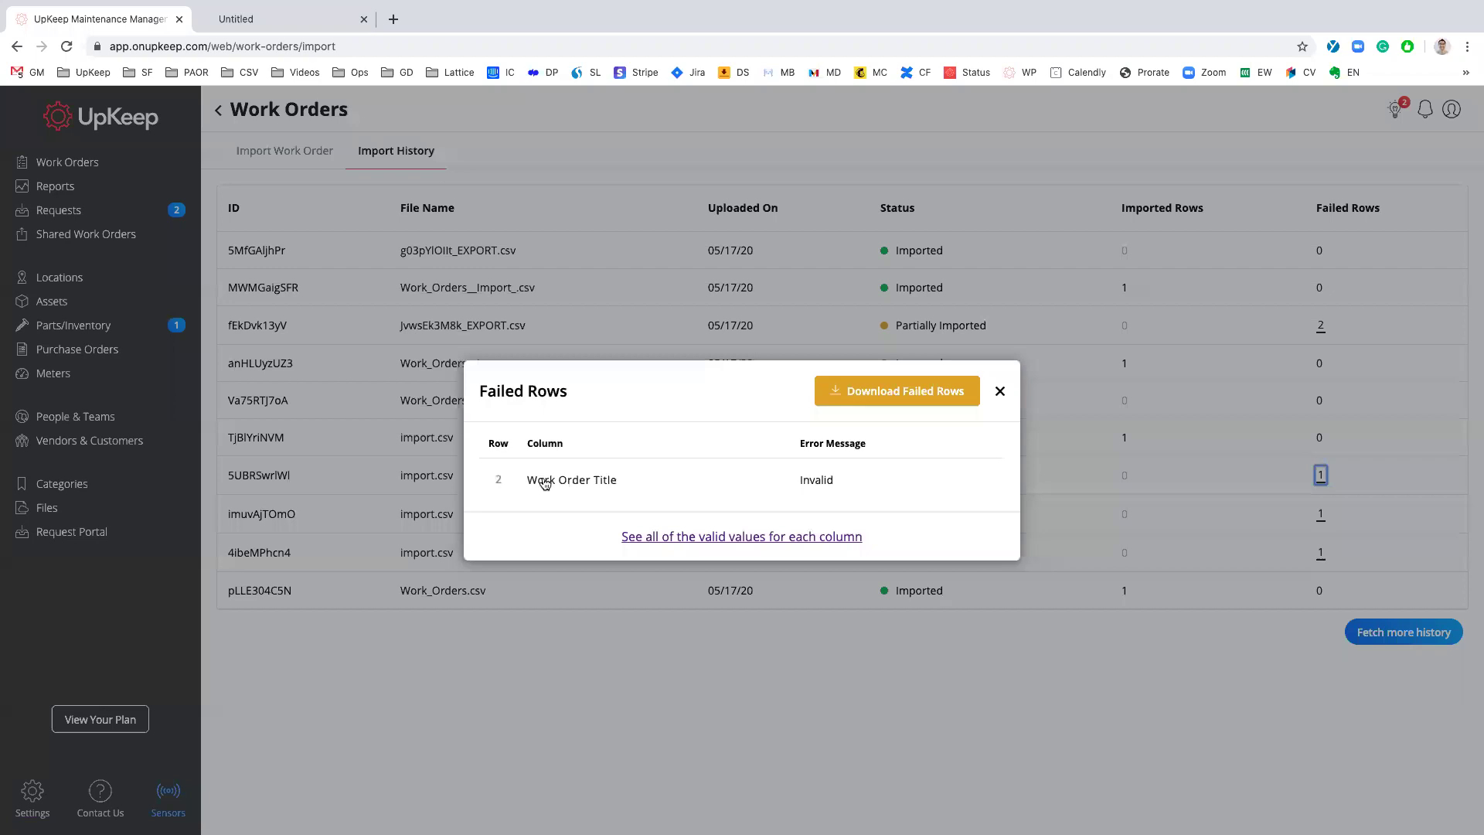
drag(485, 481, 903, 486)
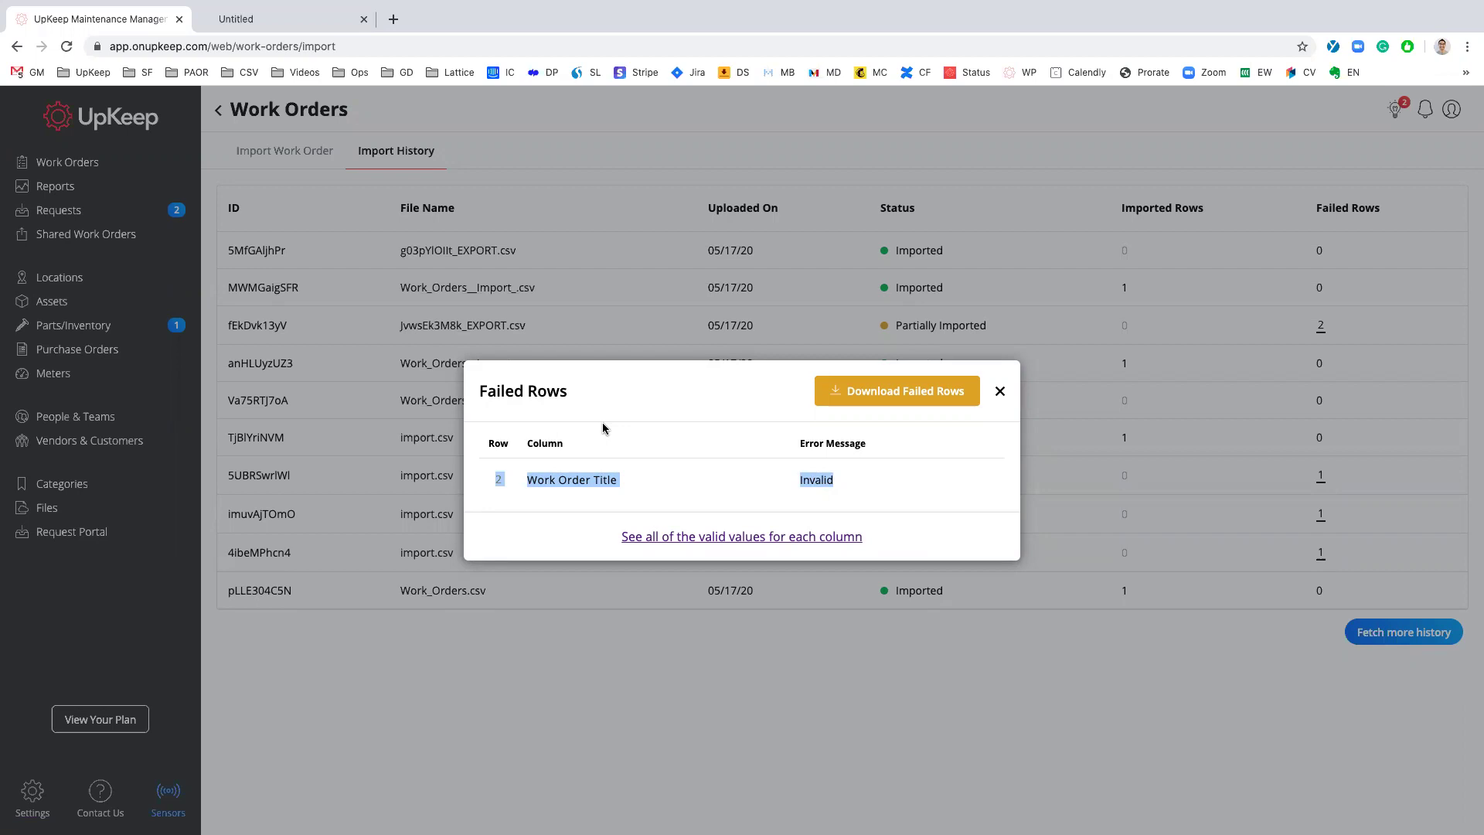
click(998, 392)
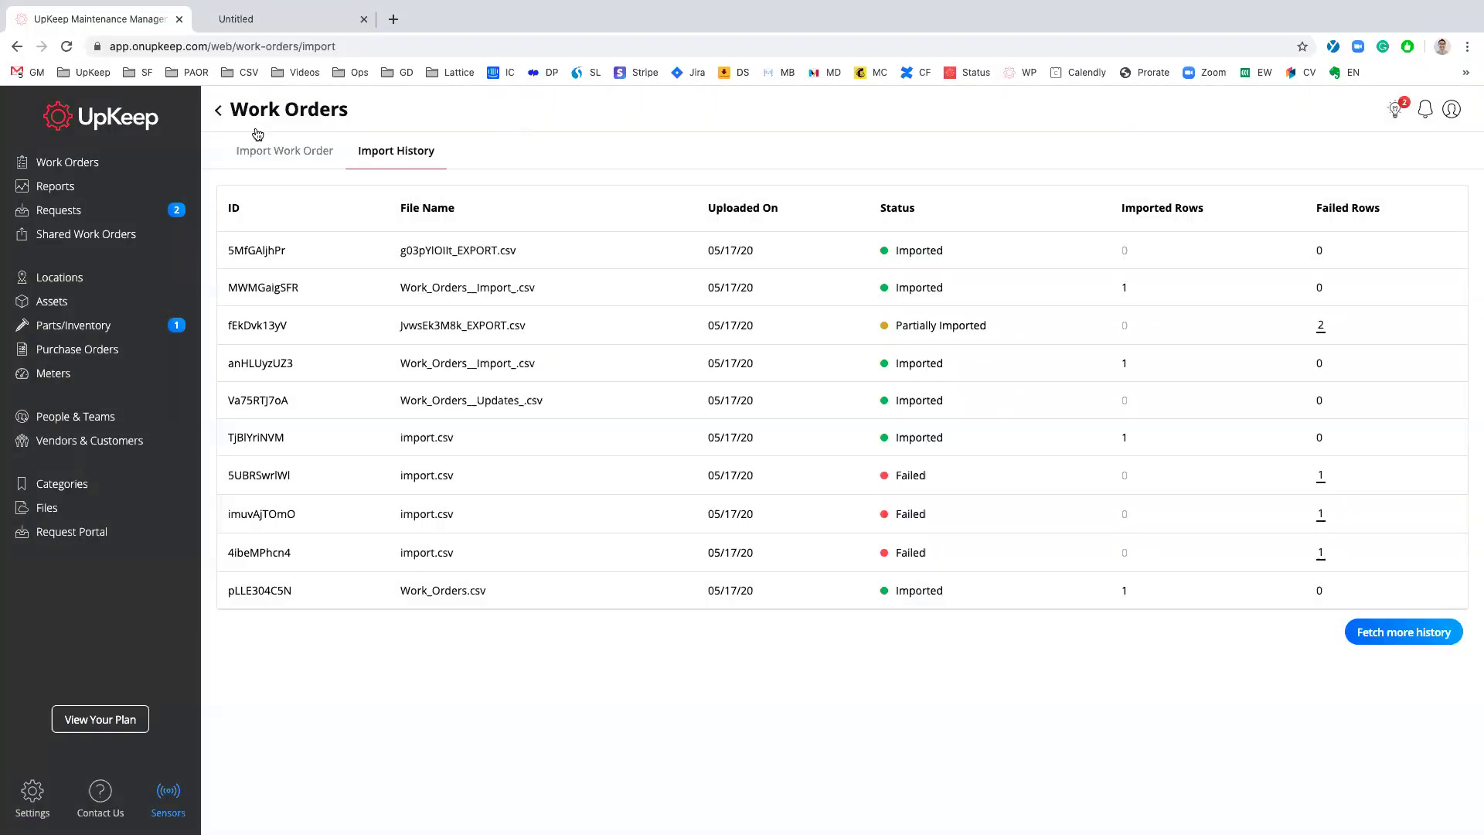
click(219, 110)
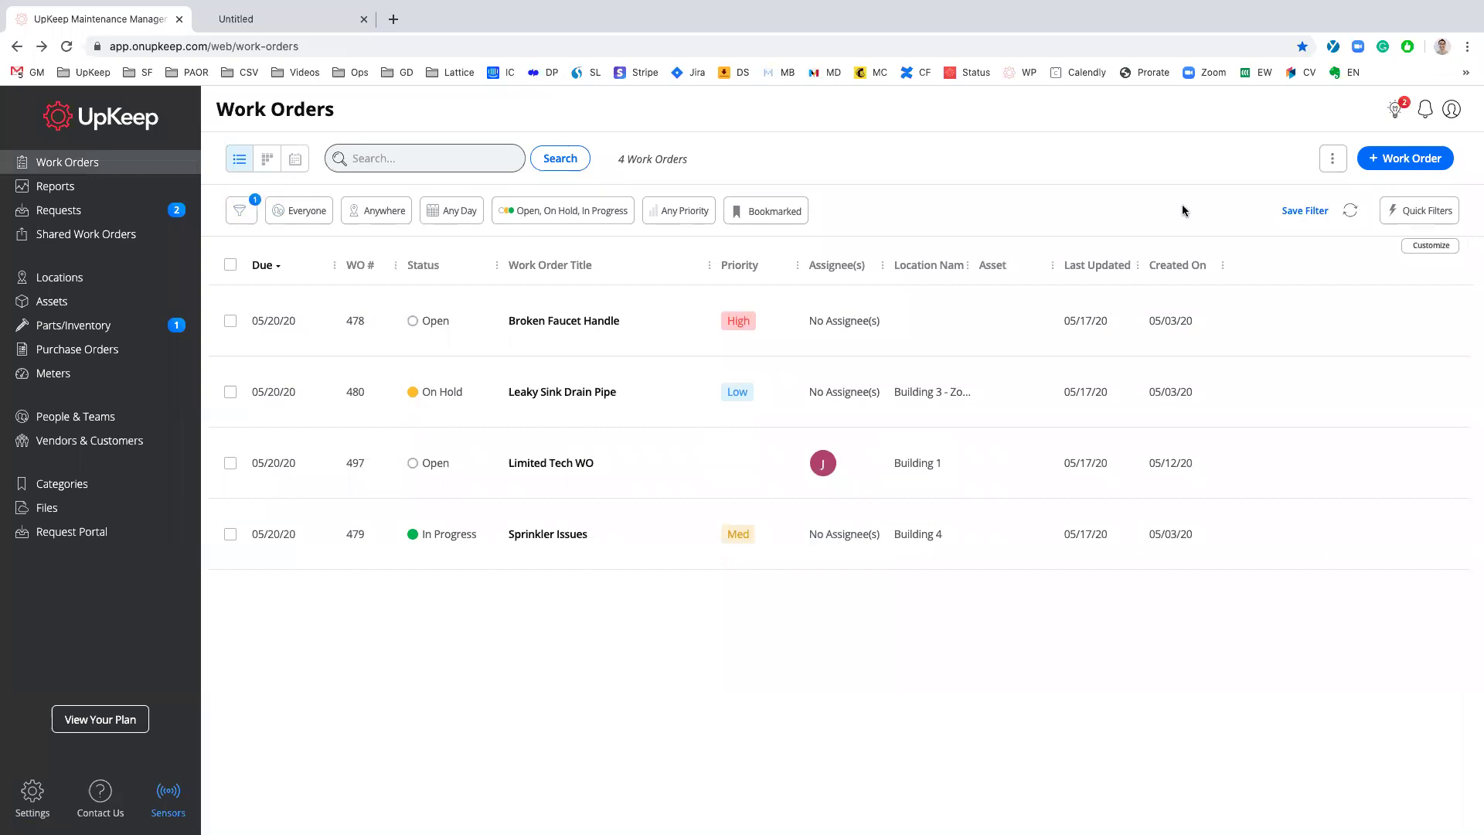
Start a CSV export of the work orders, trying the All Work Orders scope before choosing Filtered Work Orders.
click(1331, 164)
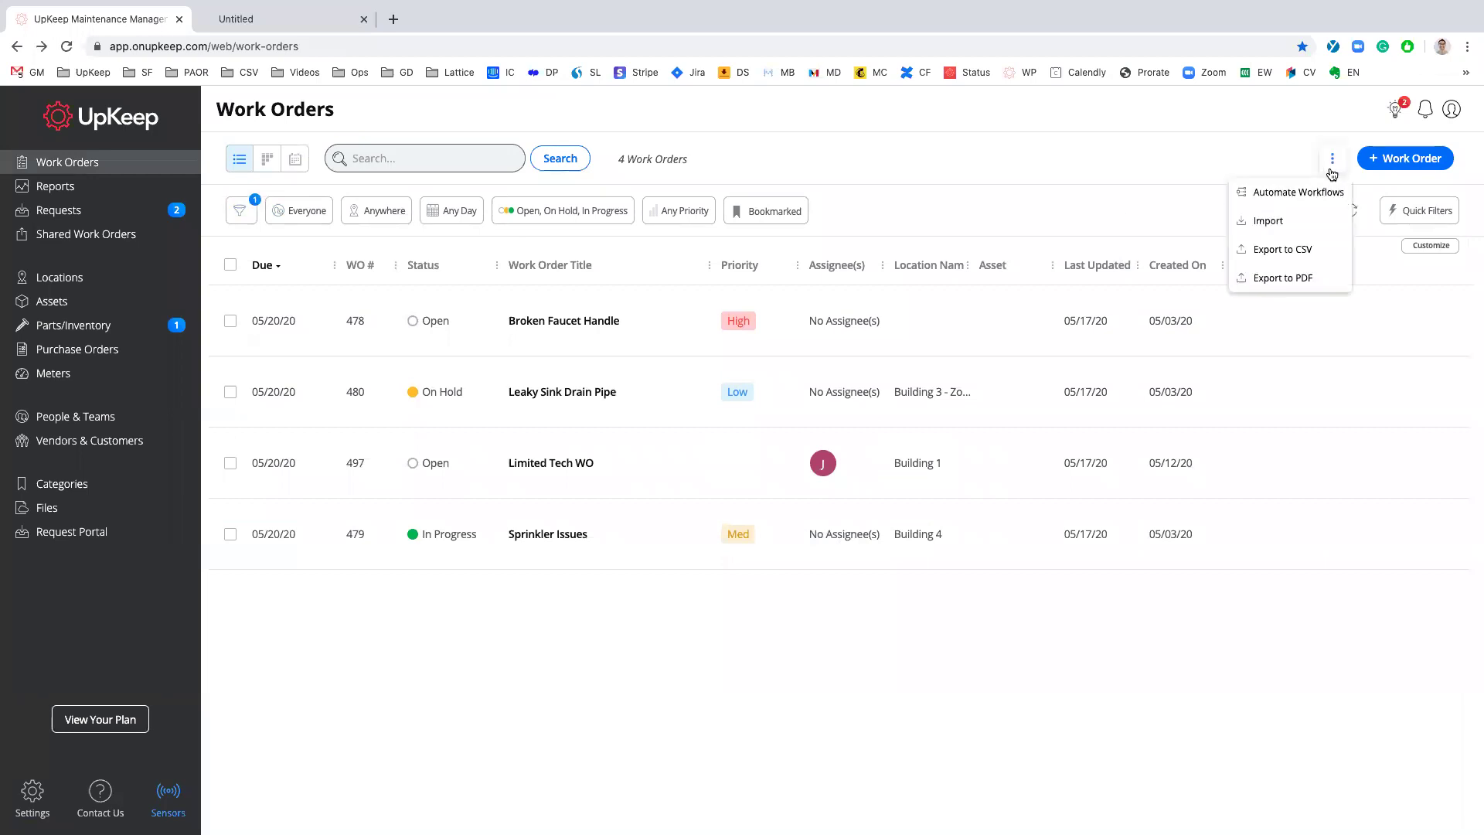
click(1275, 254)
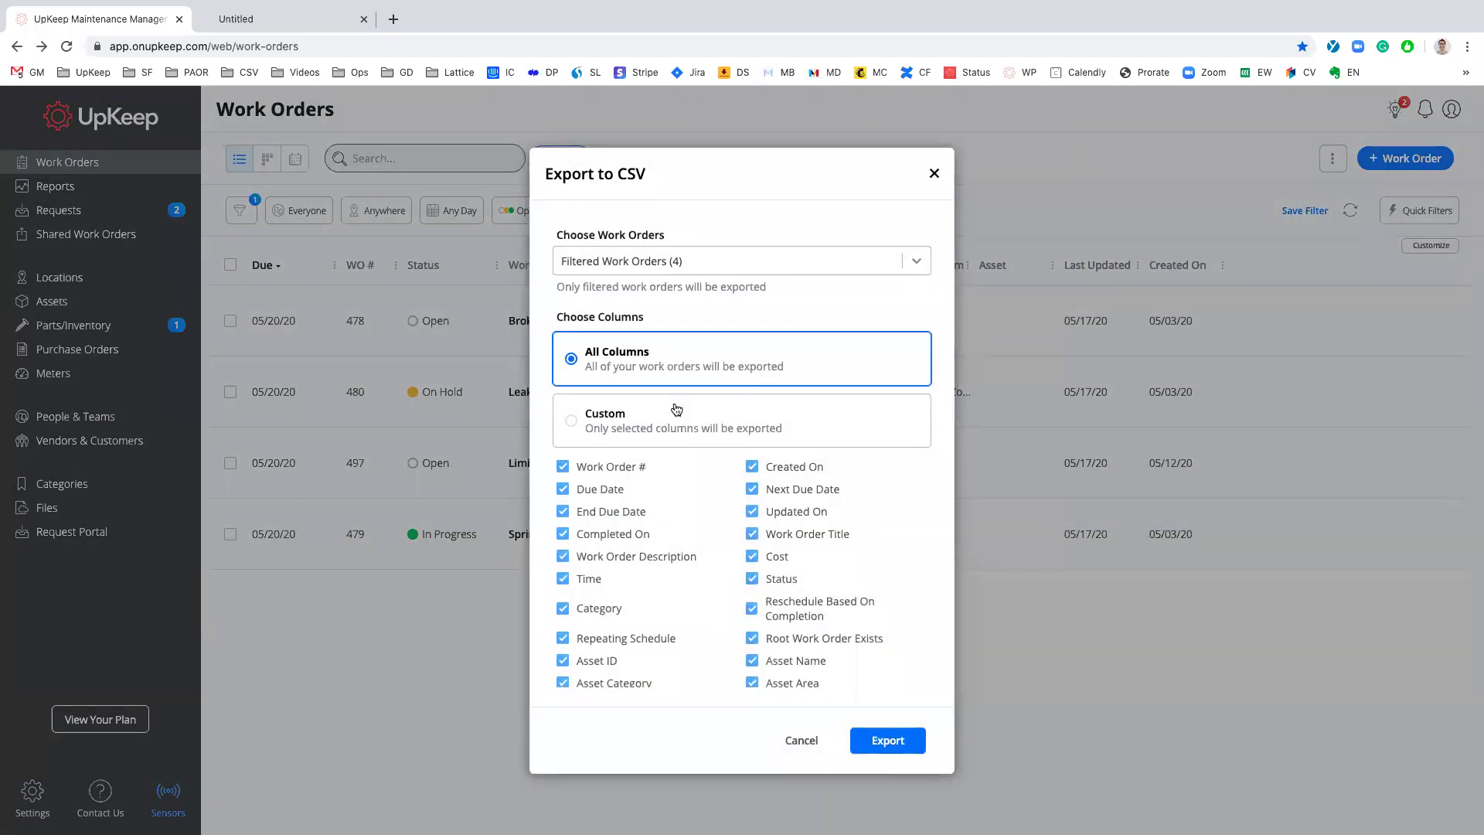
click(750, 260)
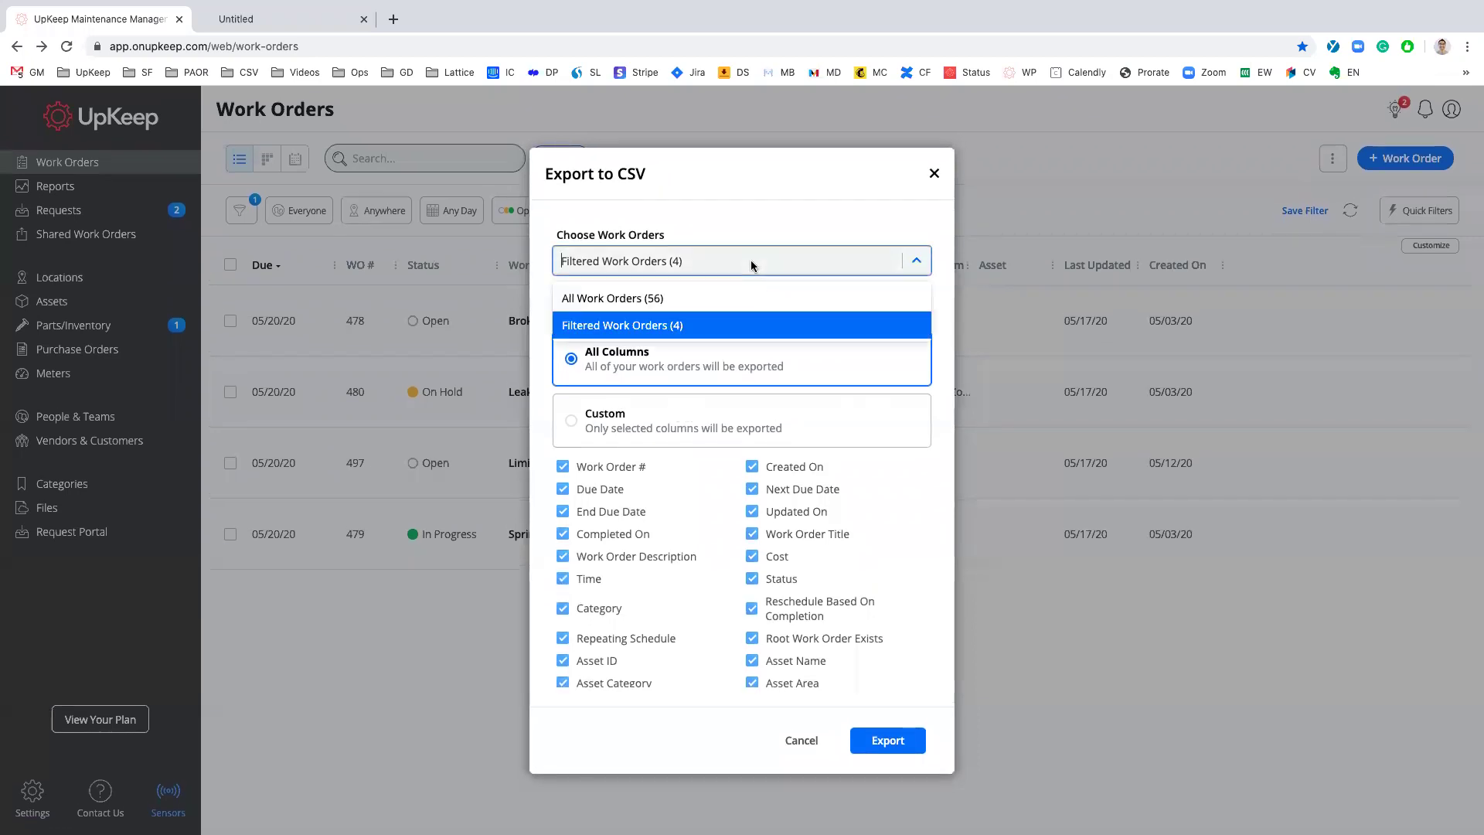
click(703, 298)
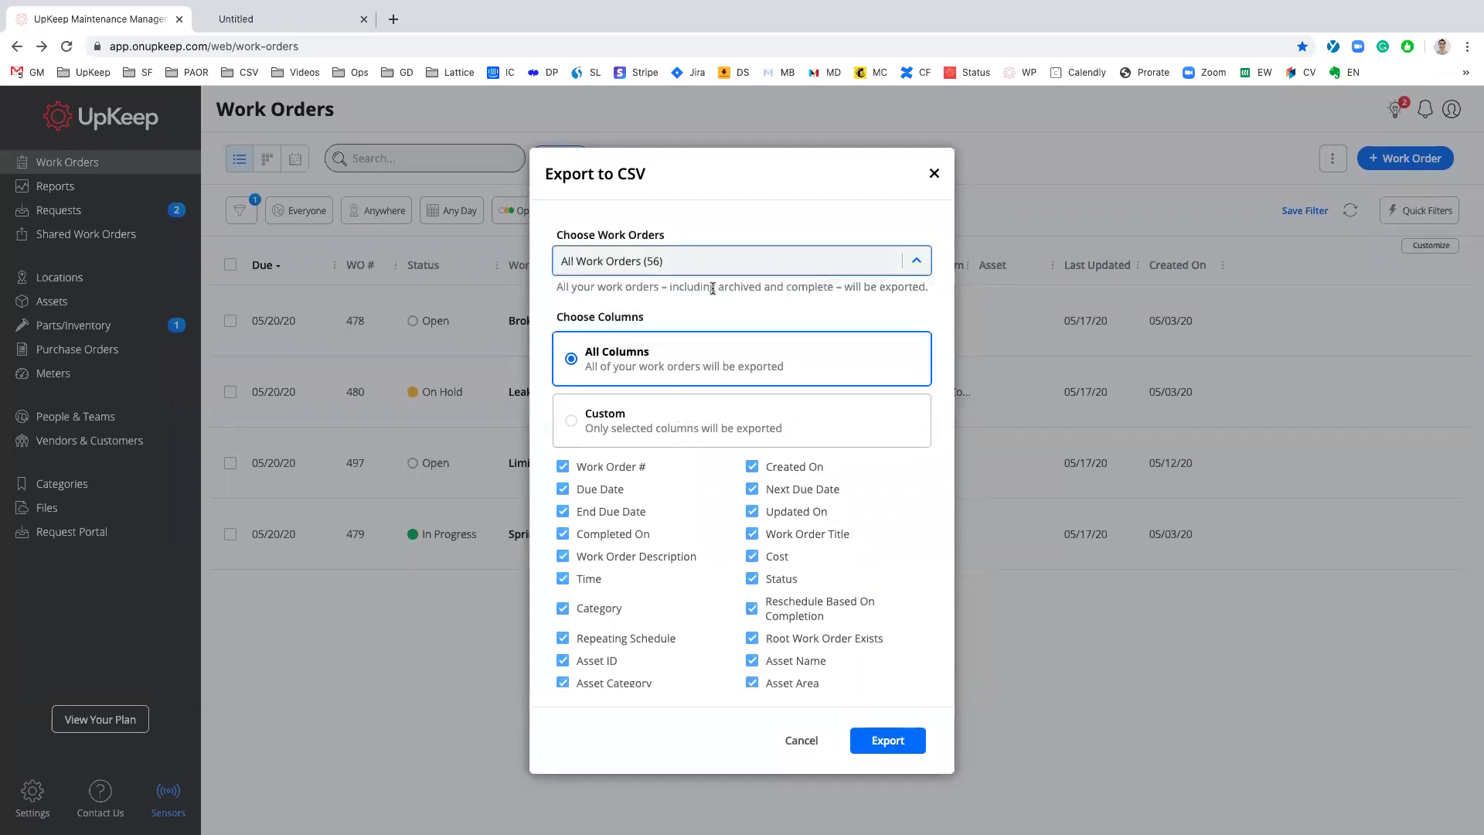
click(804, 268)
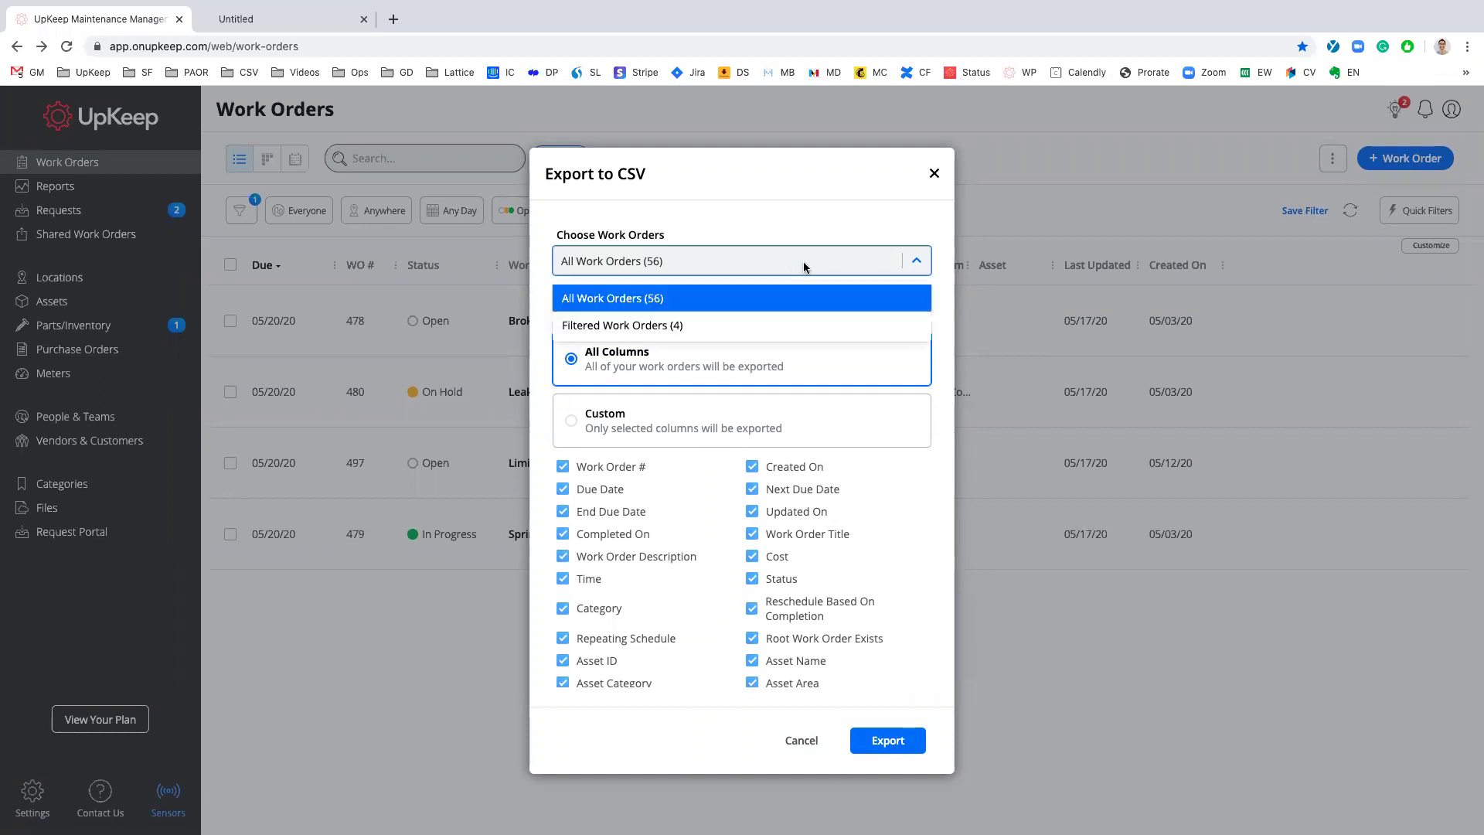
click(687, 325)
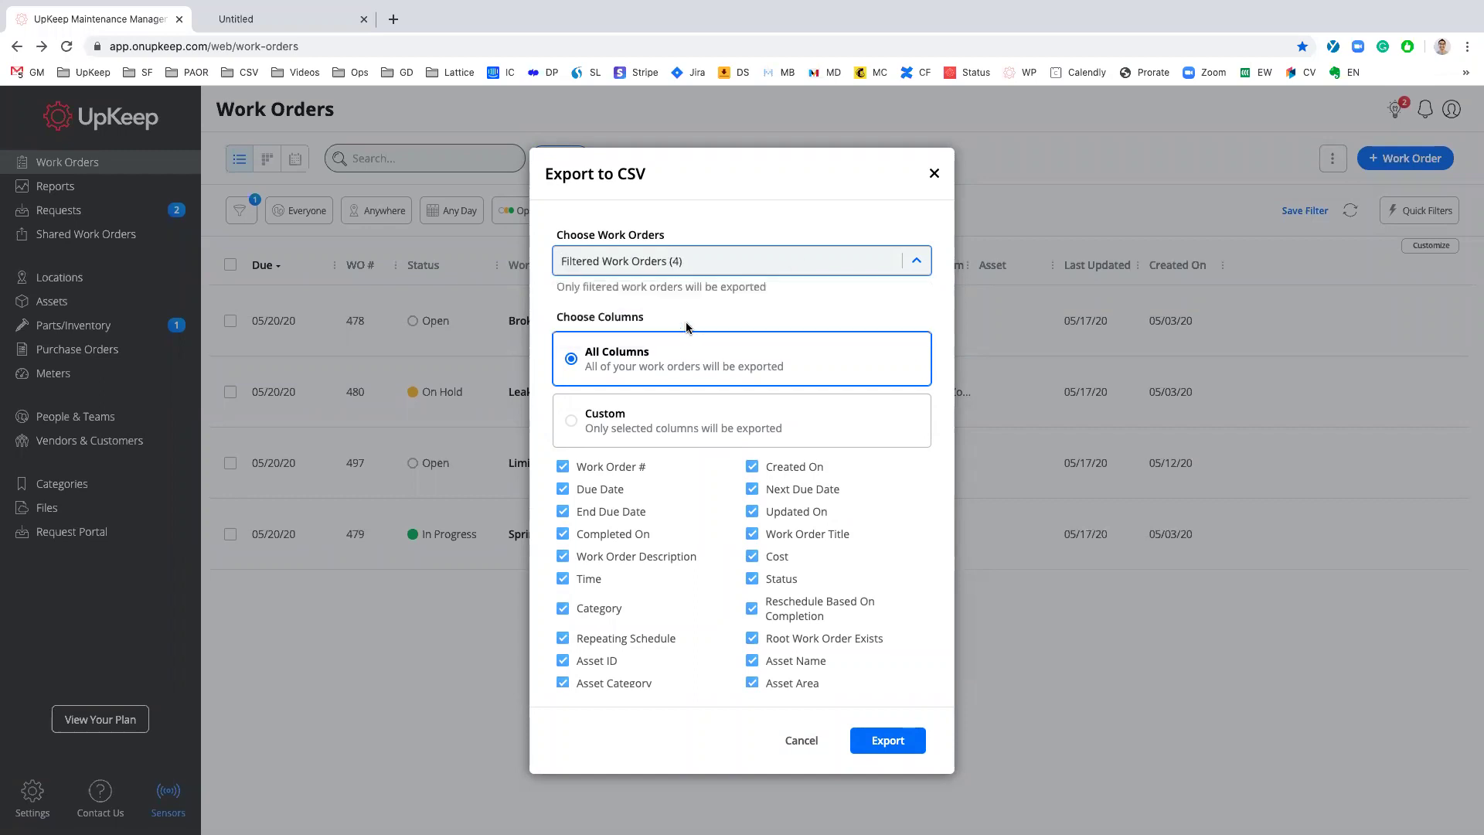
Export custom columns, adding End Due Date, Completed On and Work Order Description, and download the resulting CSV file.
click(579, 410)
click(563, 488)
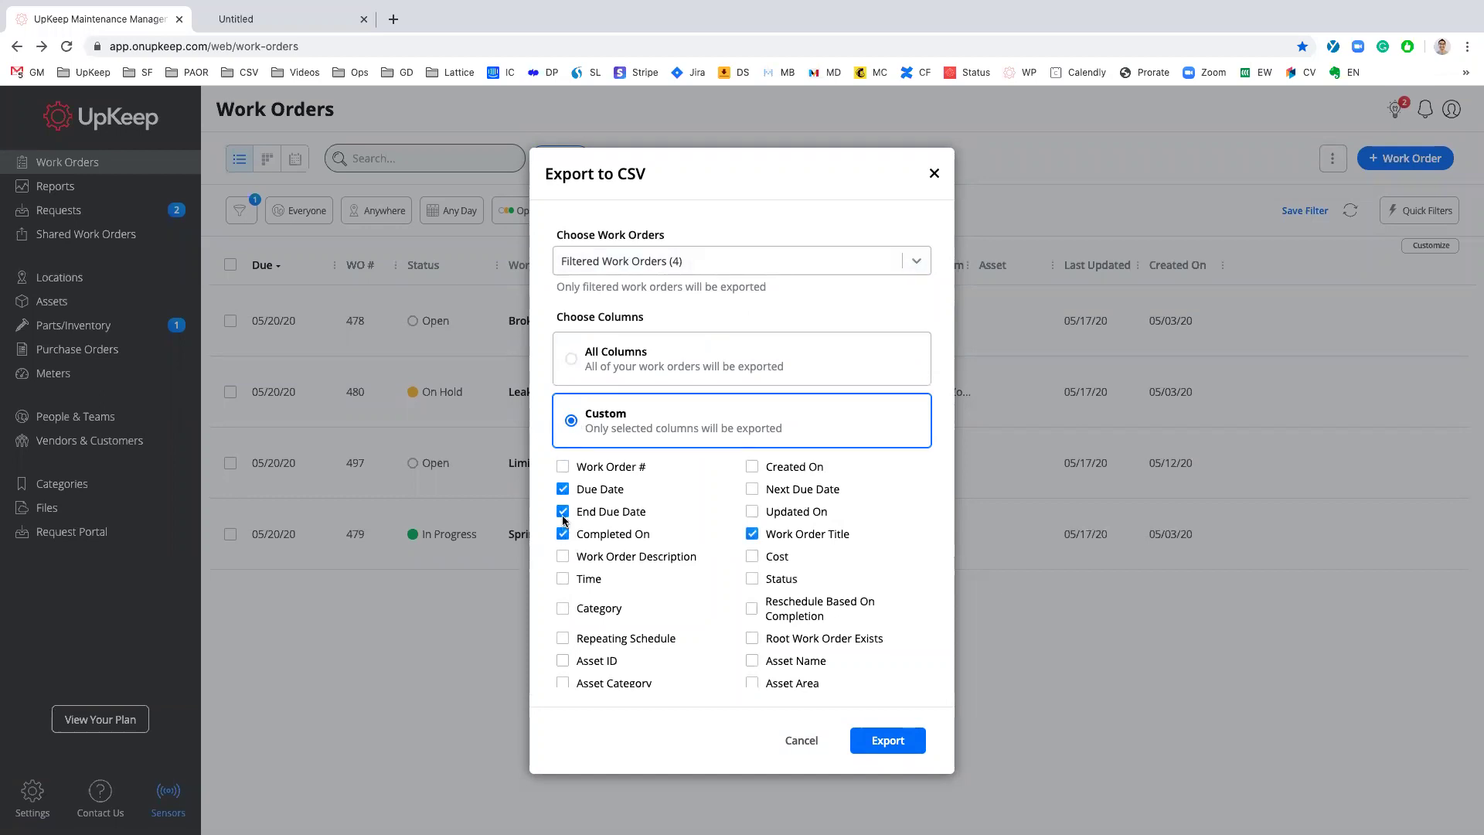
click(562, 535)
click(563, 512)
click(562, 556)
click(888, 739)
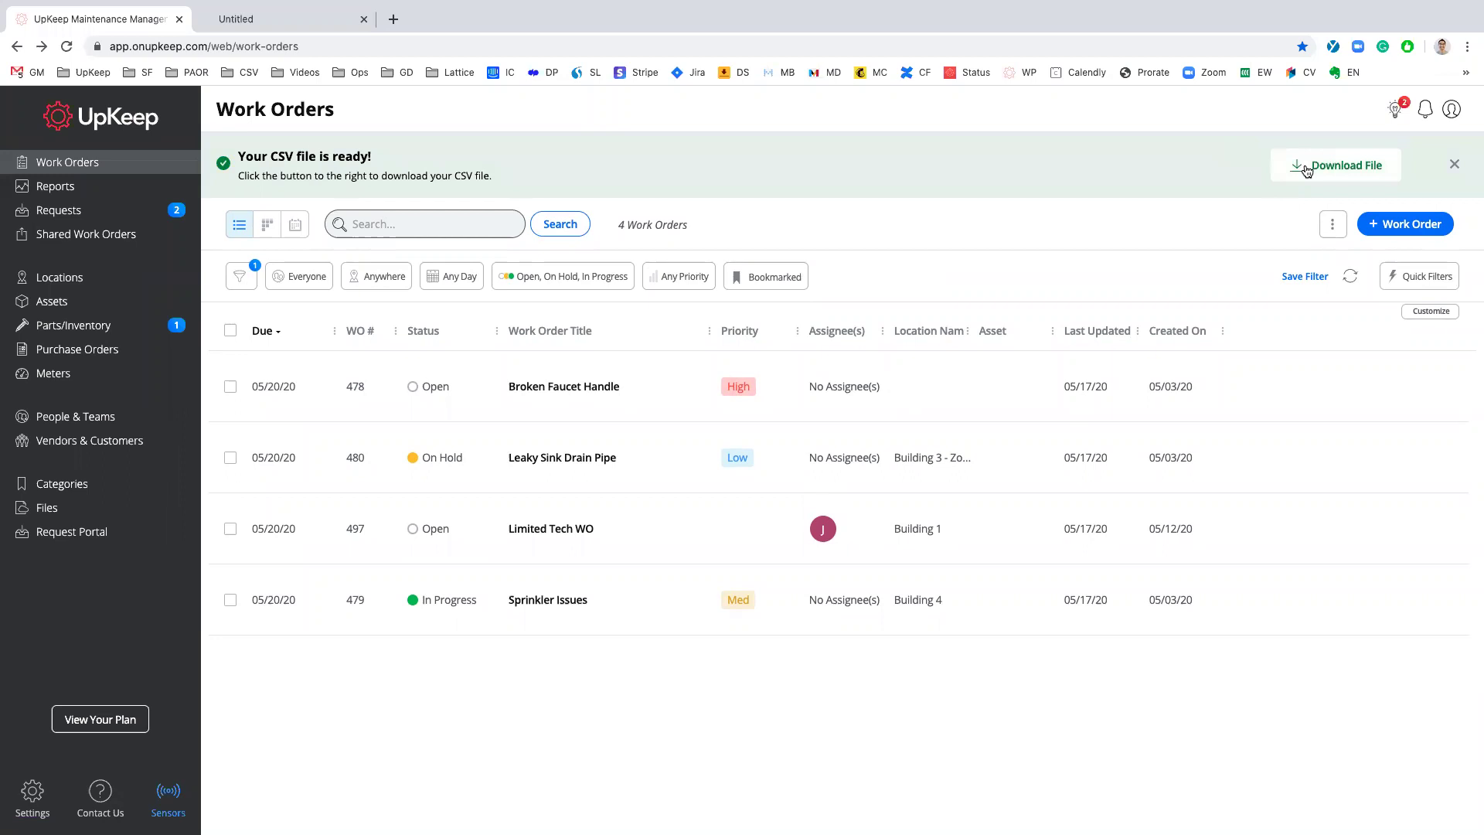
click(1342, 167)
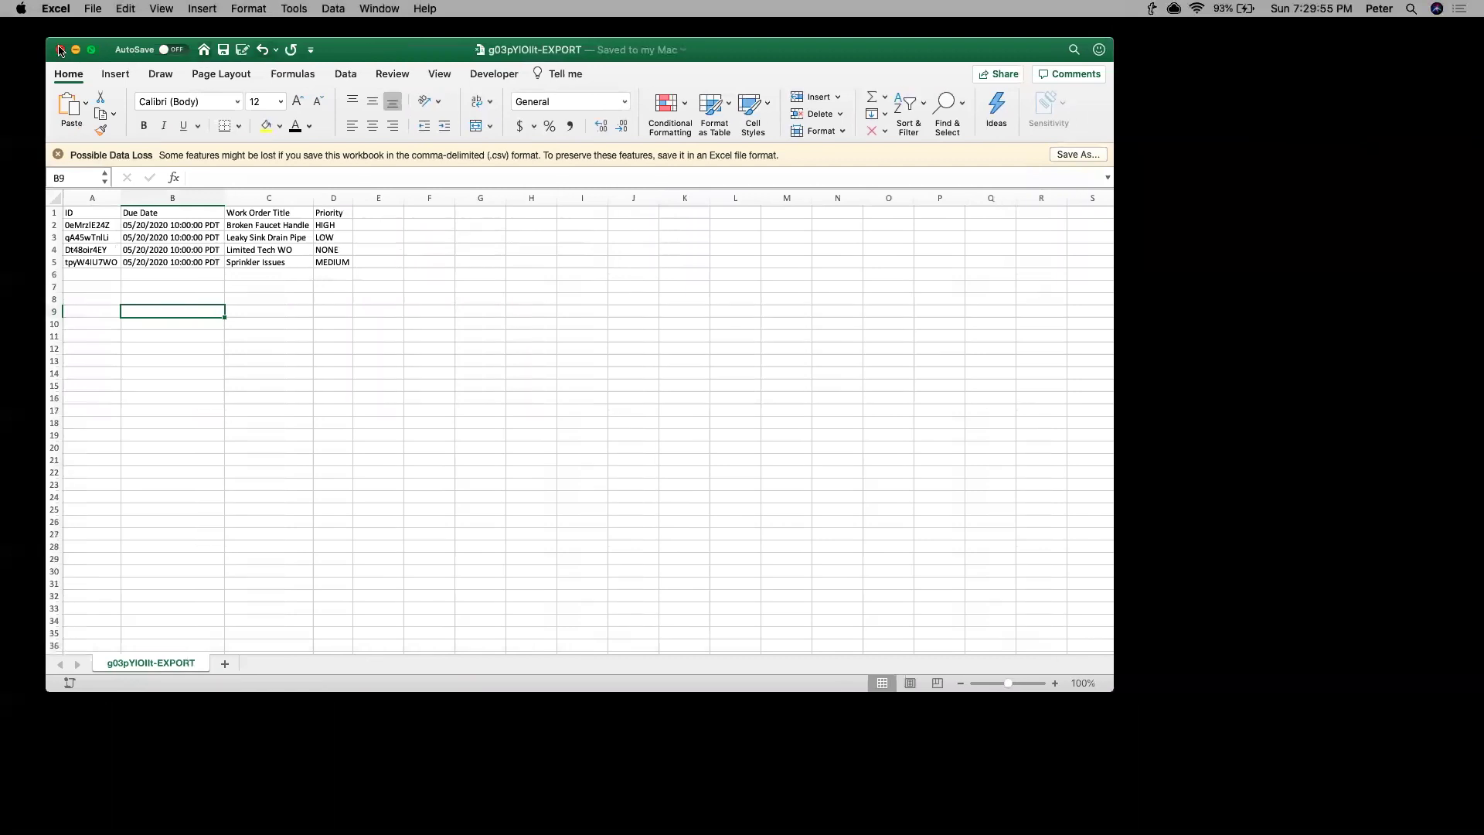
Close the earlier g03pYIOIIt-EXPORT workbook and autofit all column widths in the newly exported sheet.
click(60, 50)
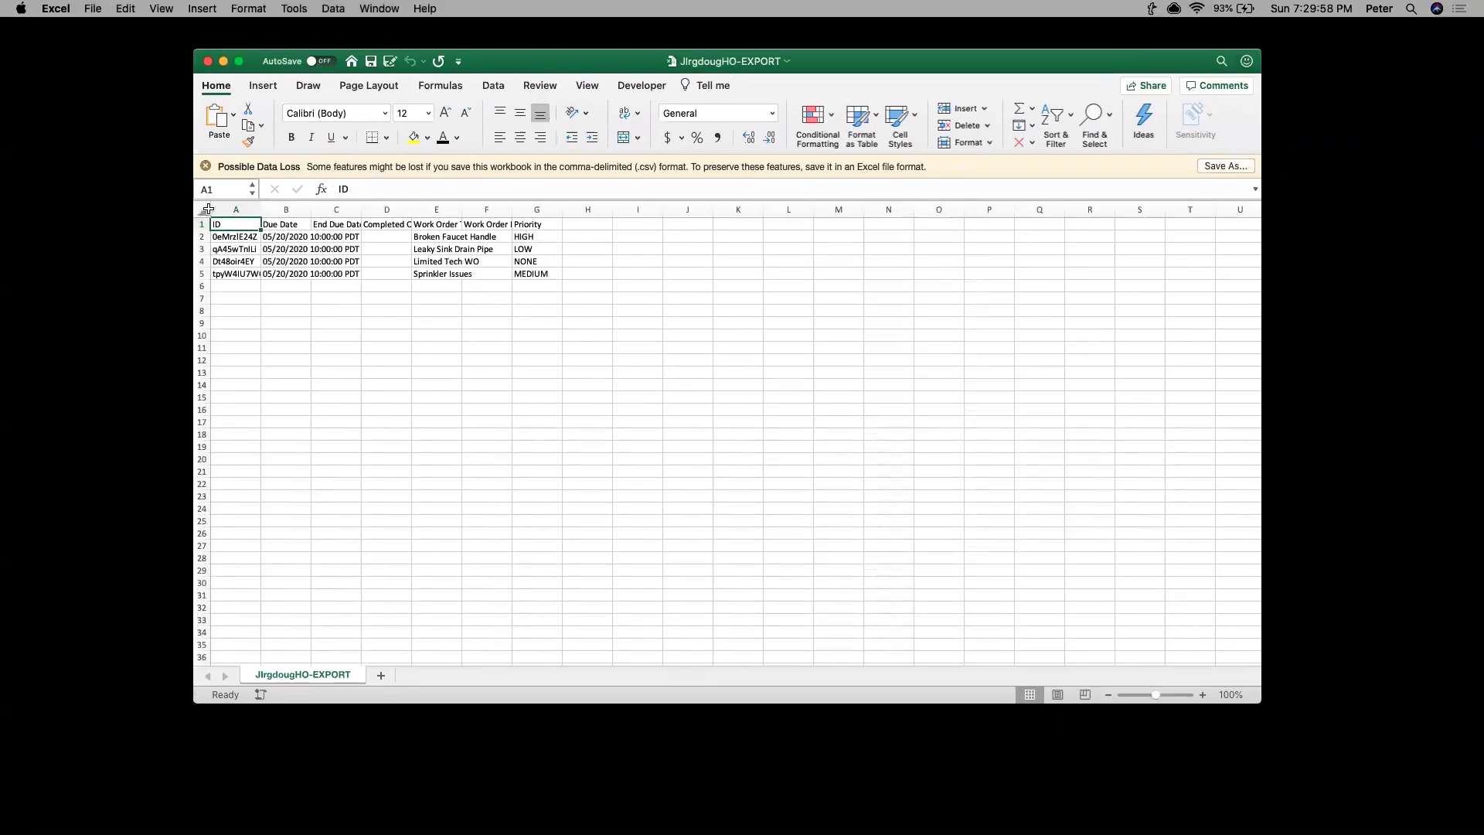
click(207, 209)
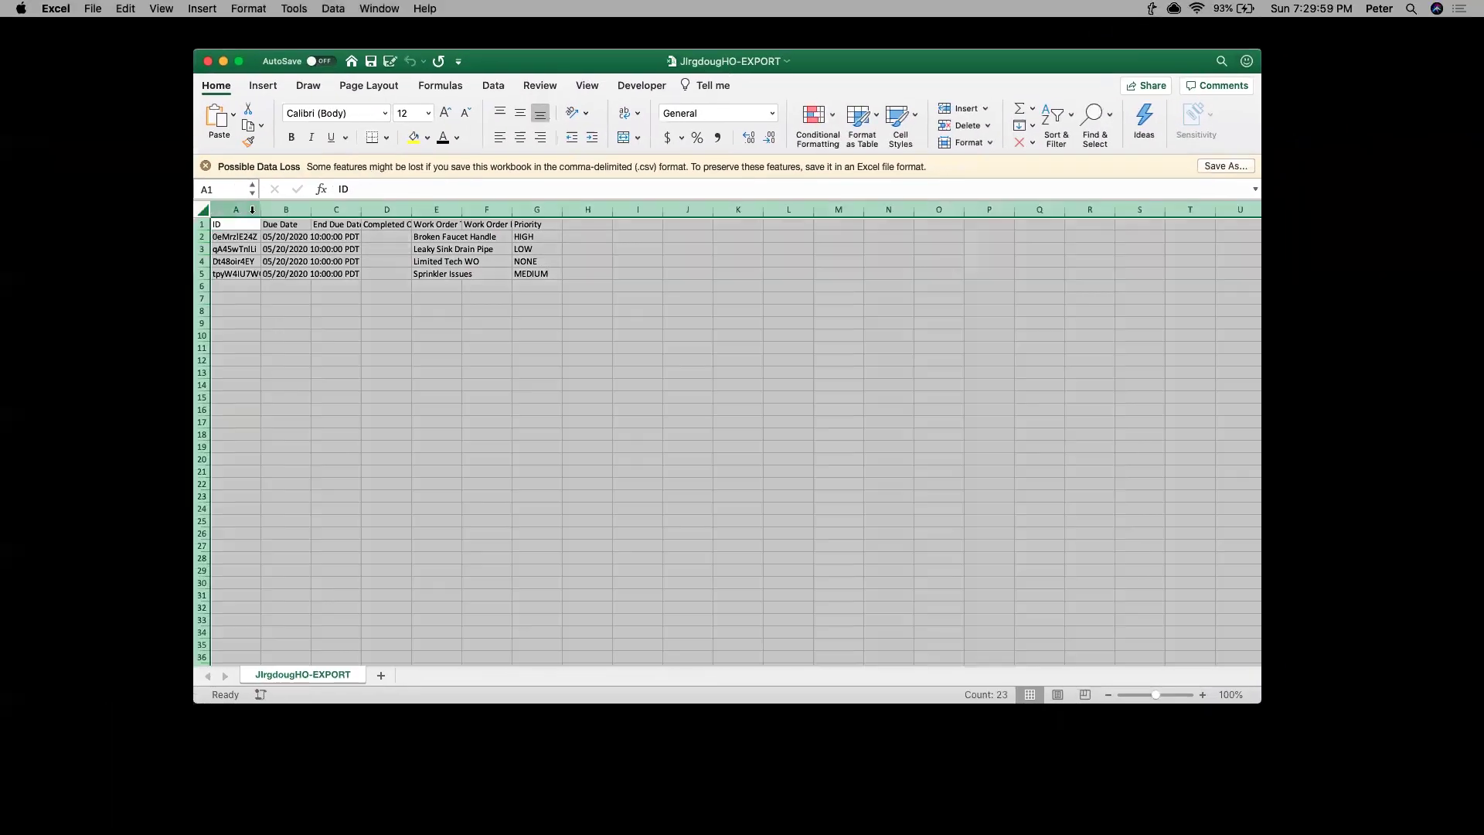
double_click(261, 209)
click(400, 310)
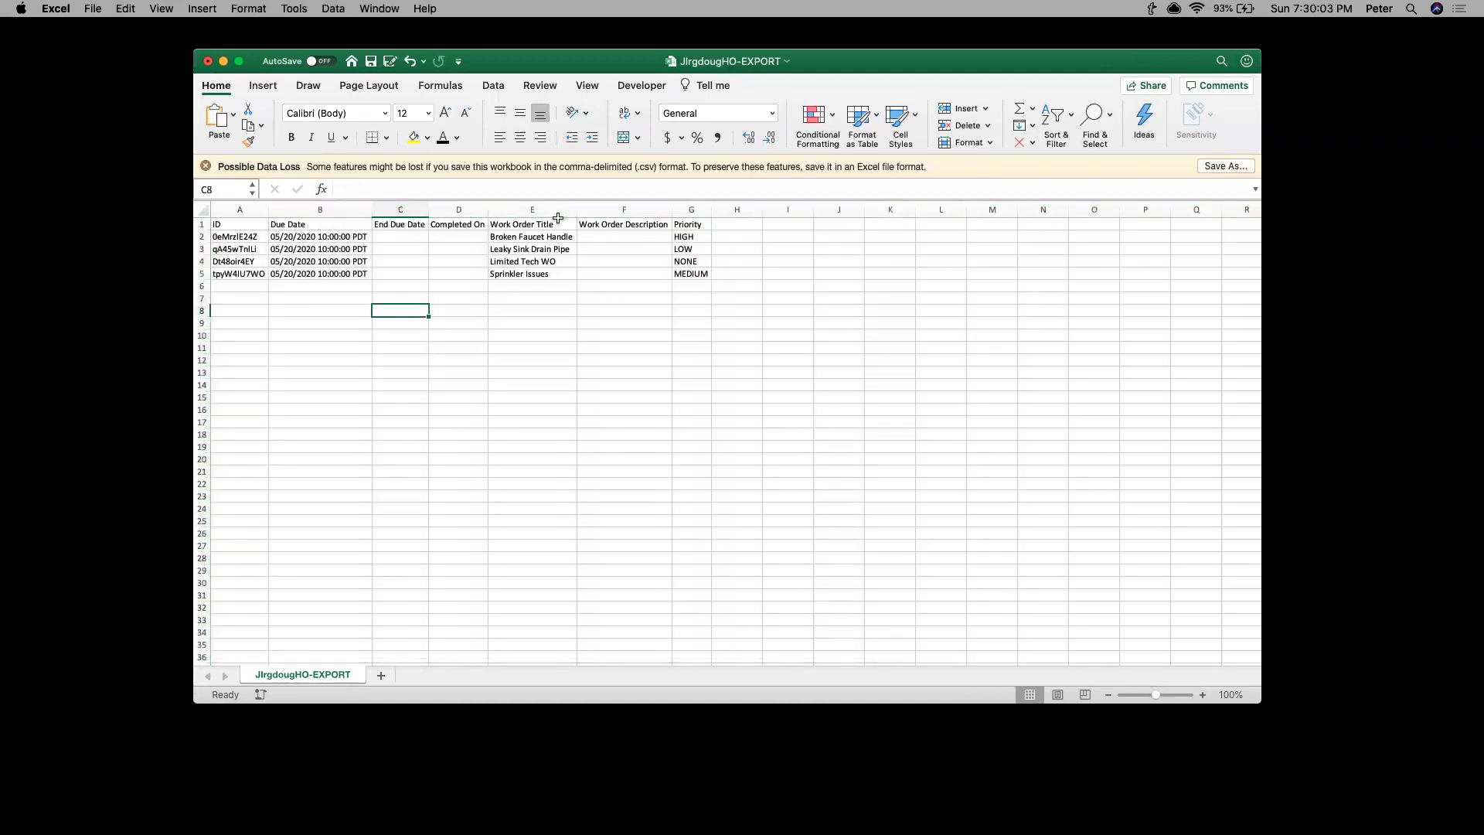
Switch back to the UpKeep work orders list and review its import and export options.
key(ctrl+Left)
click(105, 21)
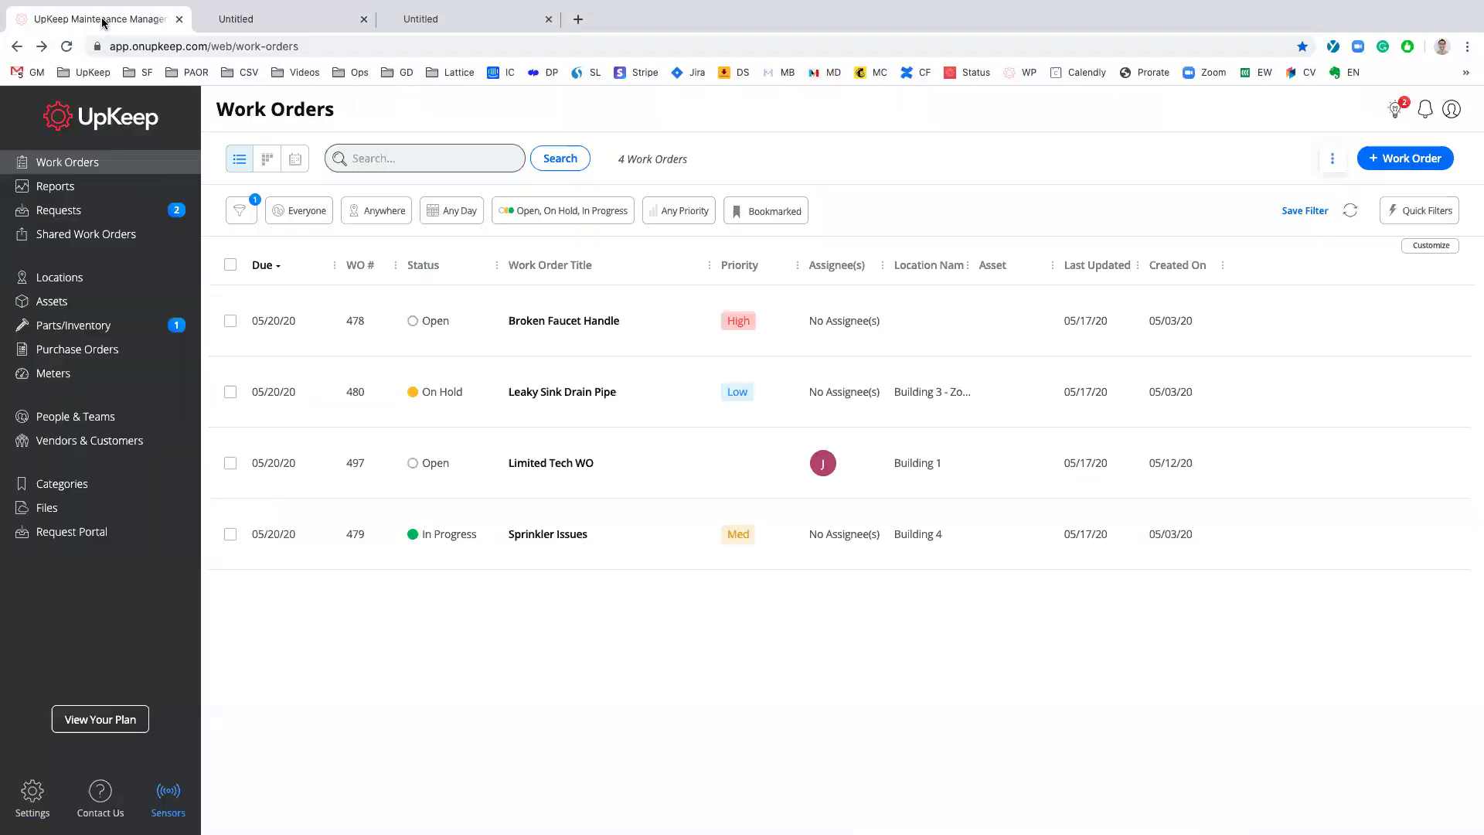
click(1334, 161)
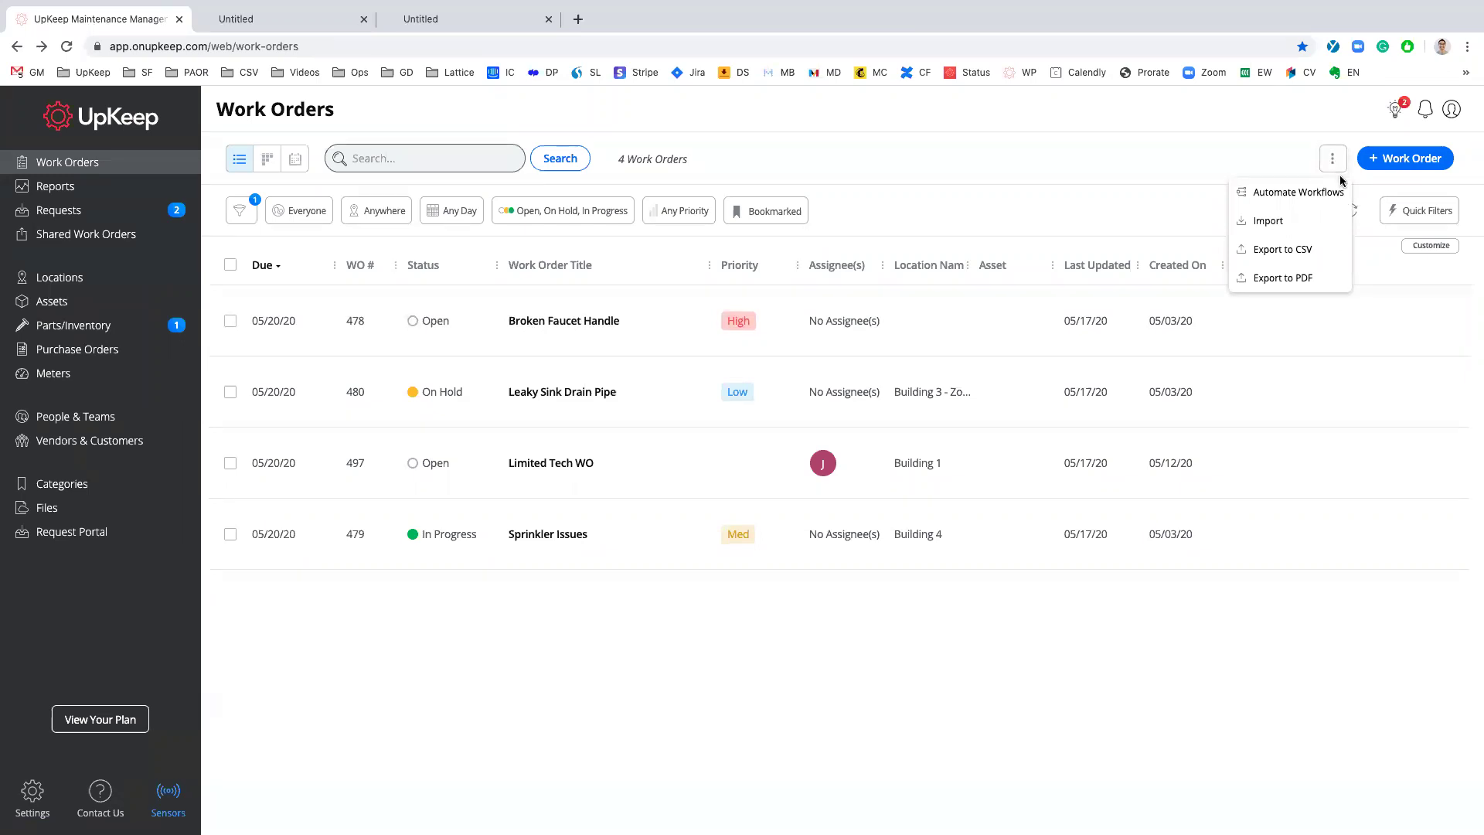
click(1291, 258)
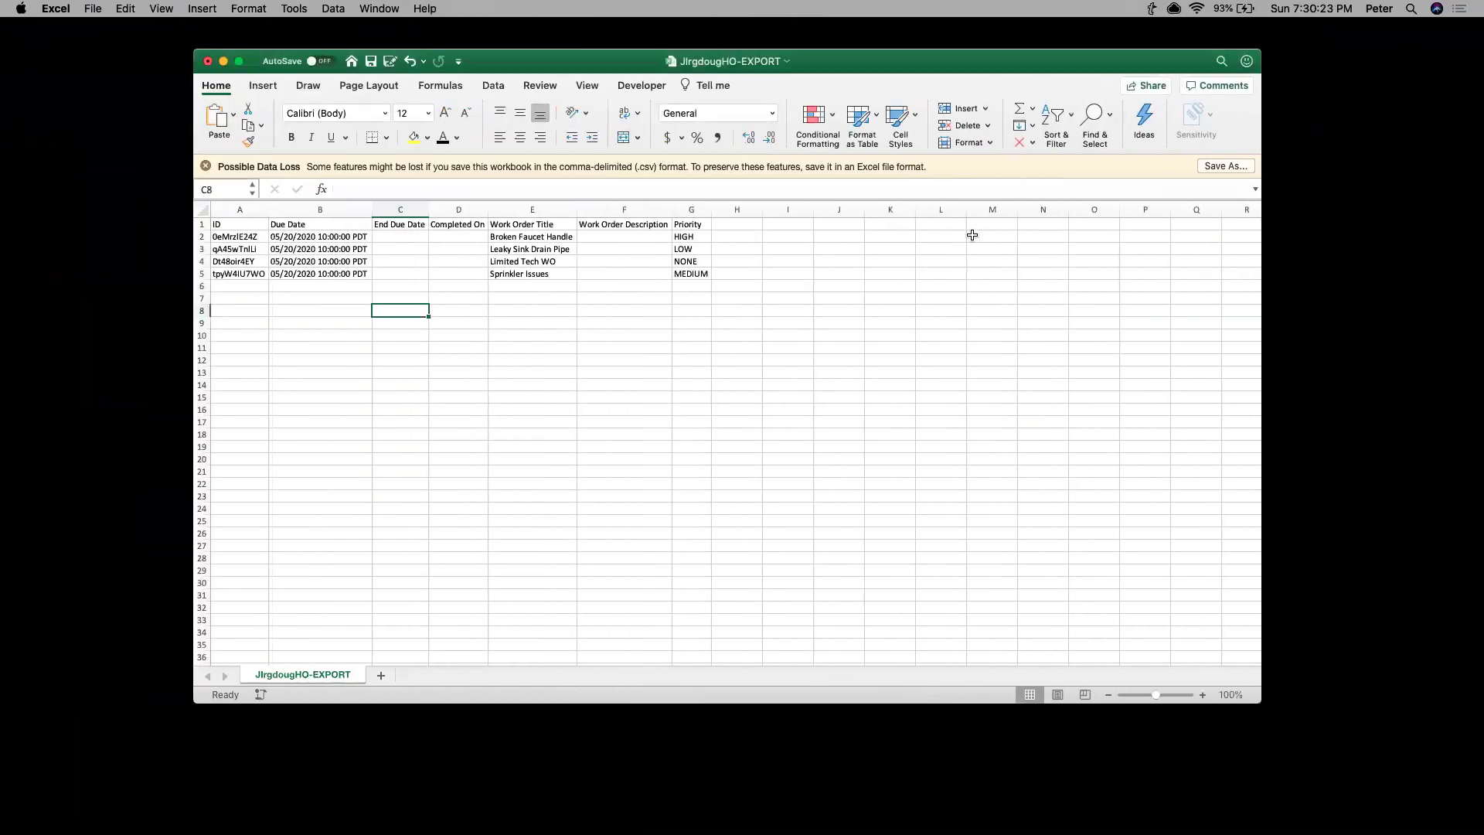
key(ctrl+Left)
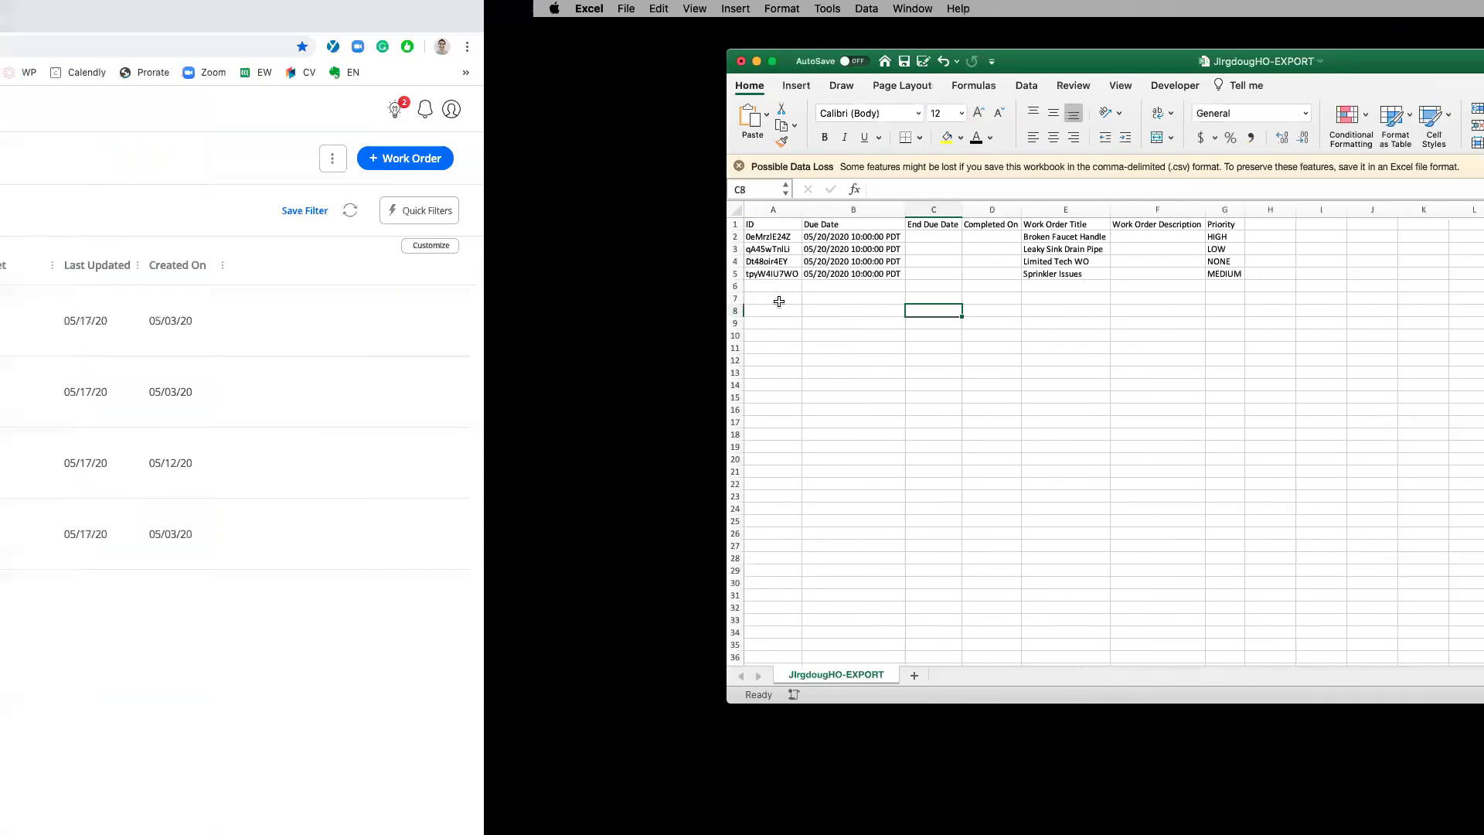
click(1331, 159)
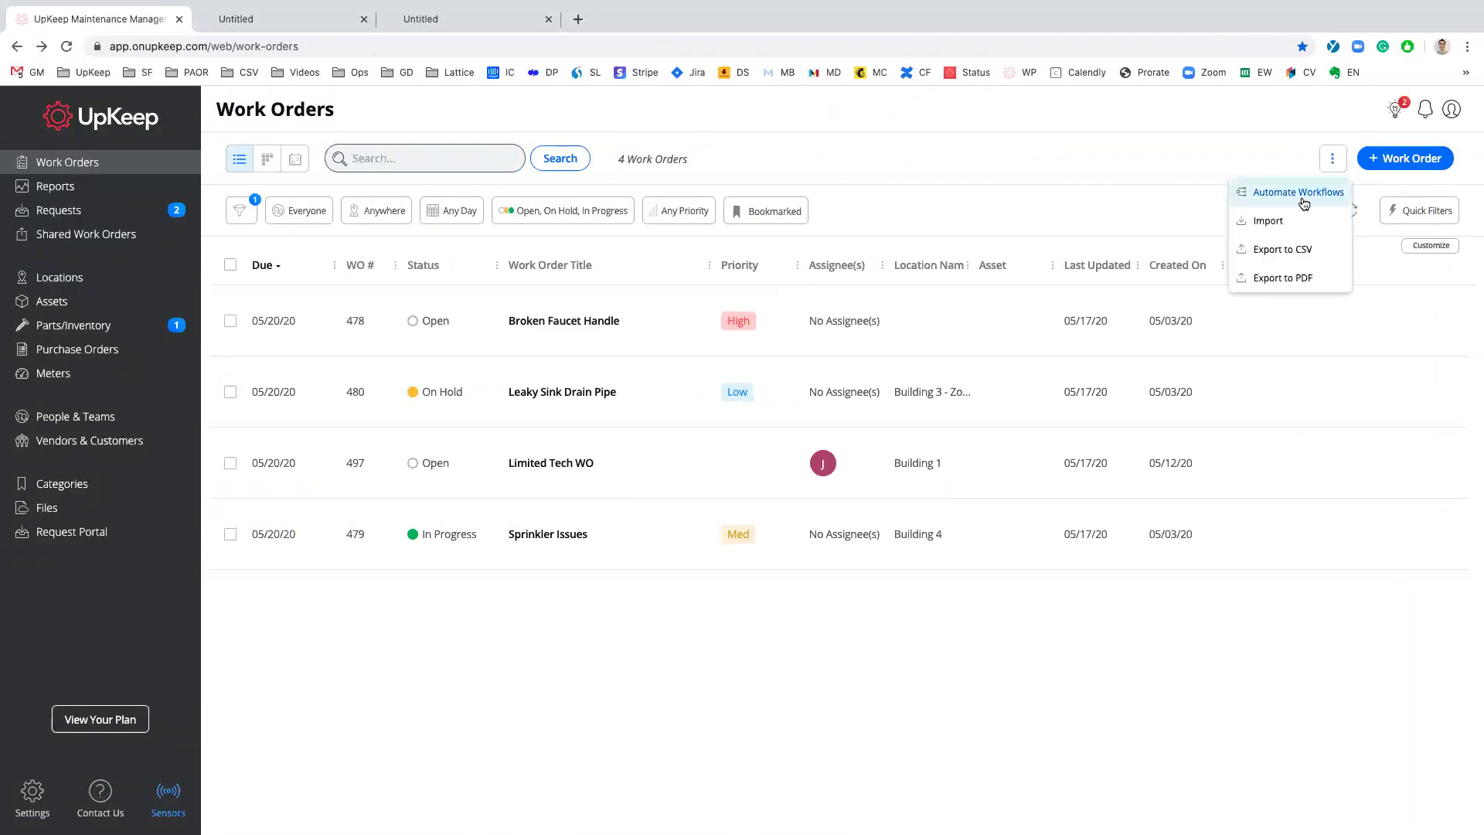
click(1284, 252)
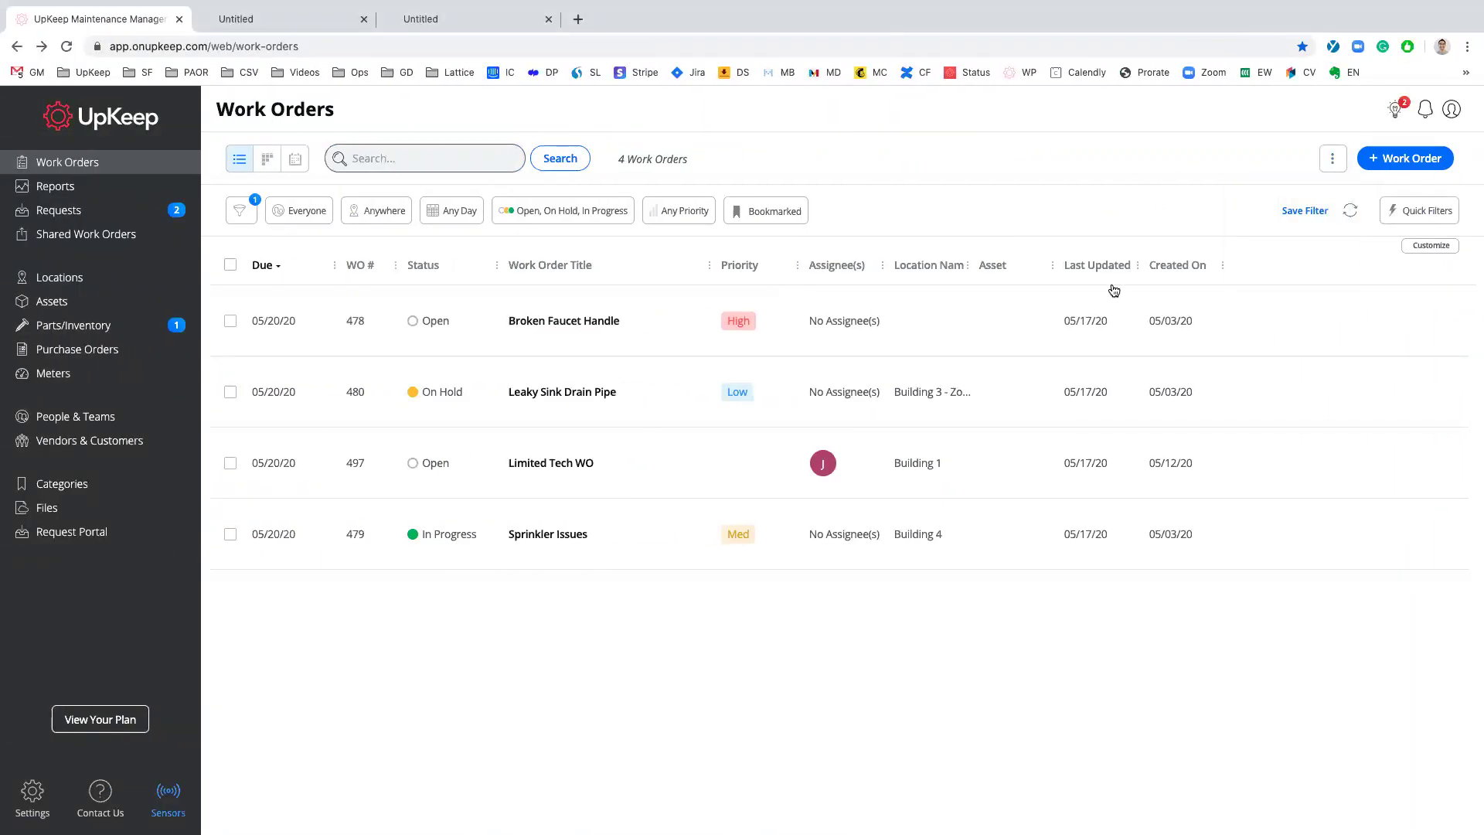